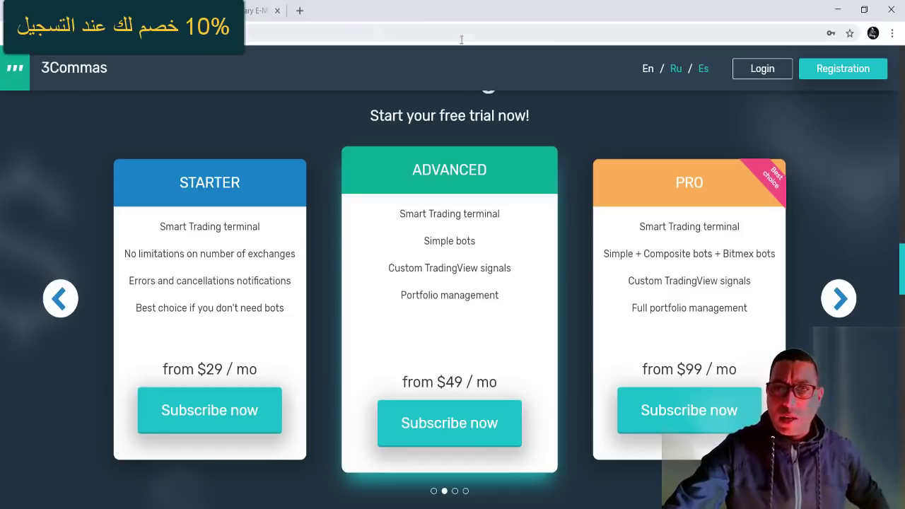
- Page the pricing carousel to the Enterprise plan, then jump to the registration form
click(841, 303)
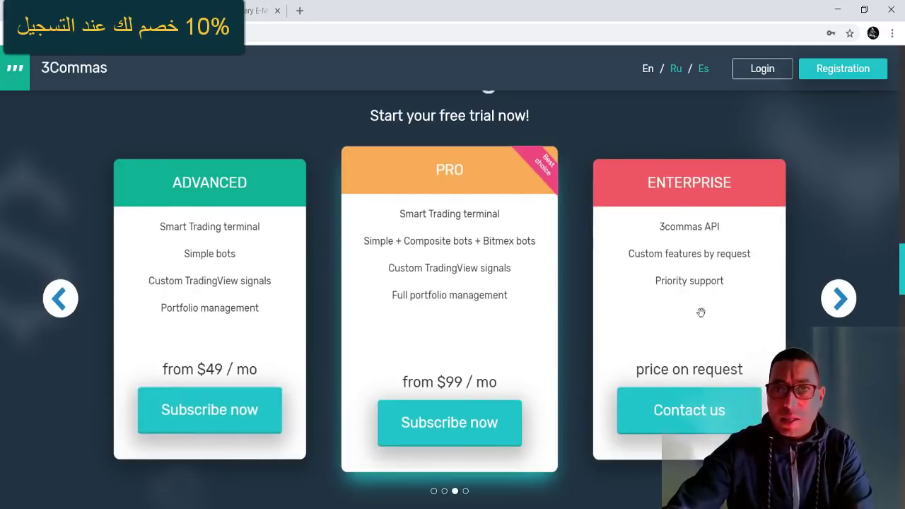
click(839, 317)
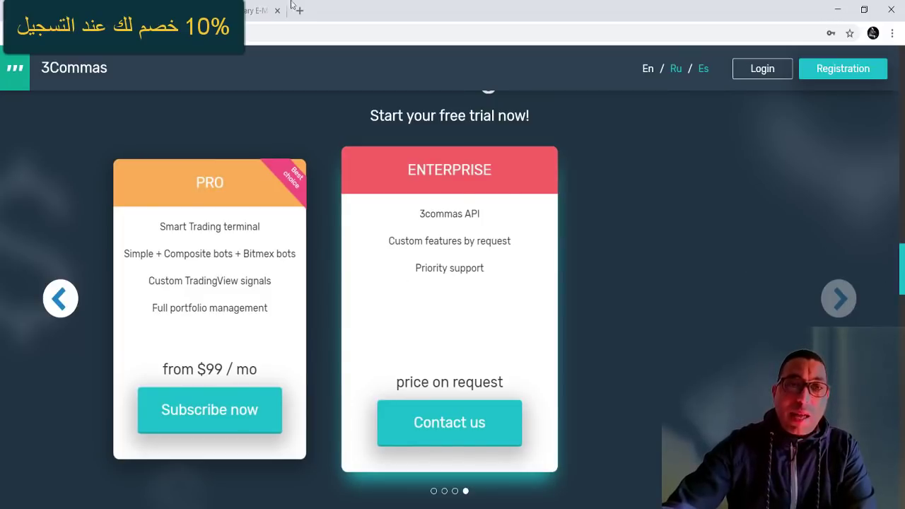
click(820, 71)
scroll(315, 288, down, 2)
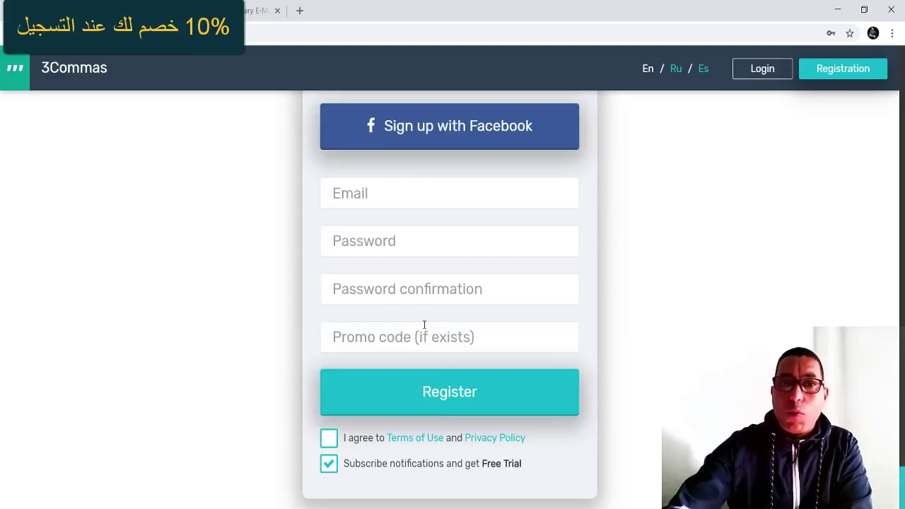
- Tick the Terms of Use and Privacy Policy agreement, leaving free-trial notifications checked
scroll(423, 327, down, 1)
click(328, 375)
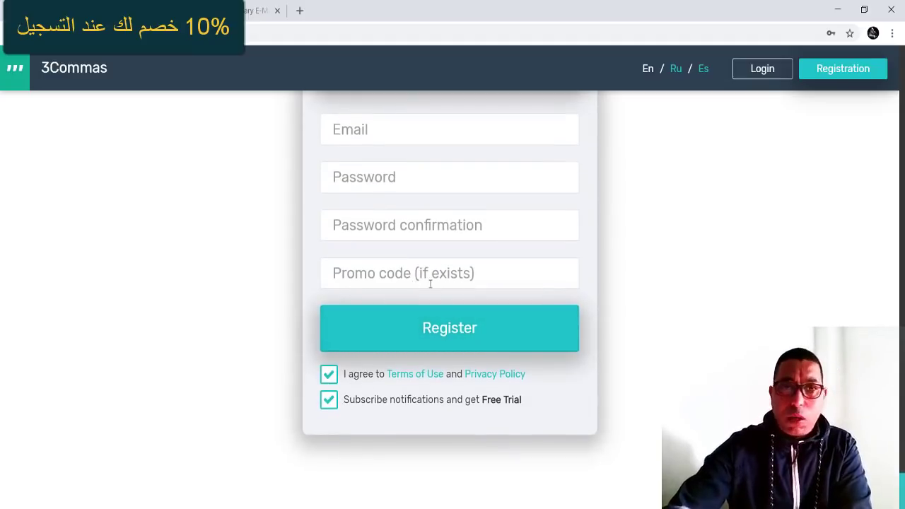
click(330, 375)
click(329, 375)
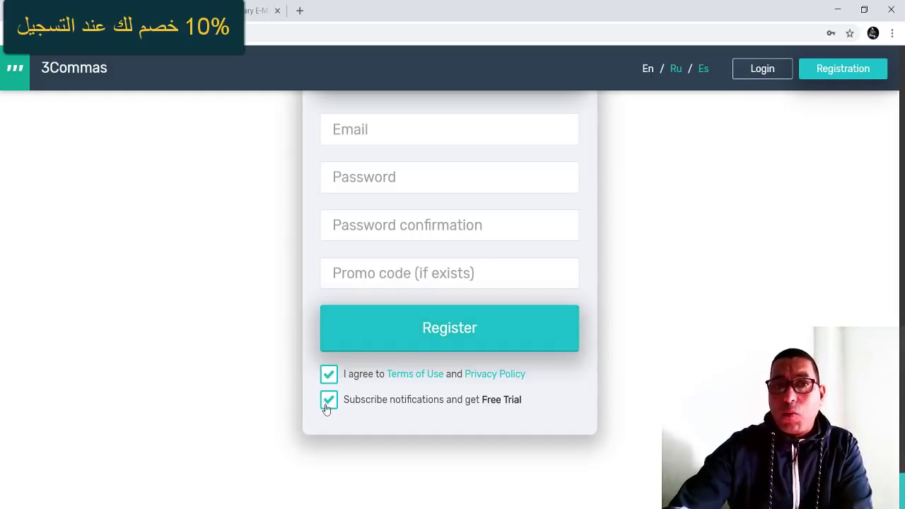
click(331, 404)
click(330, 403)
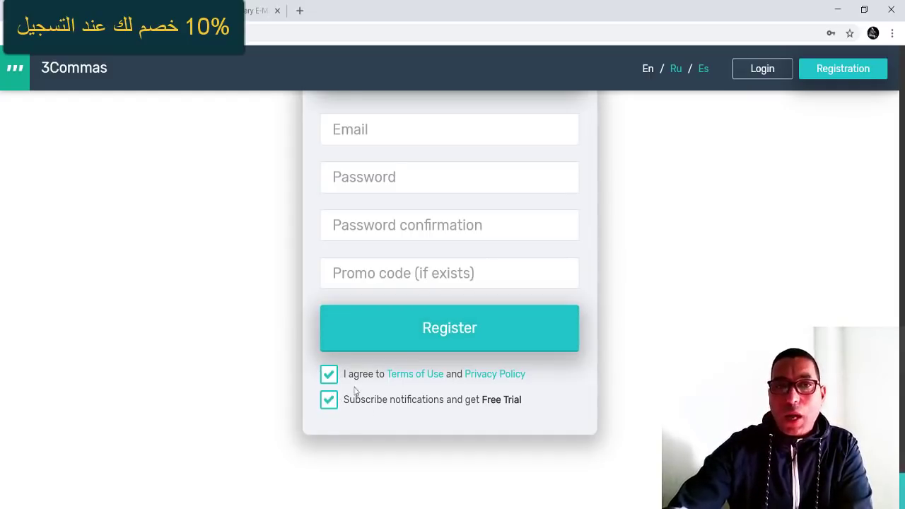
- Switch to the Login form and clear the prefilled email address
click(763, 69)
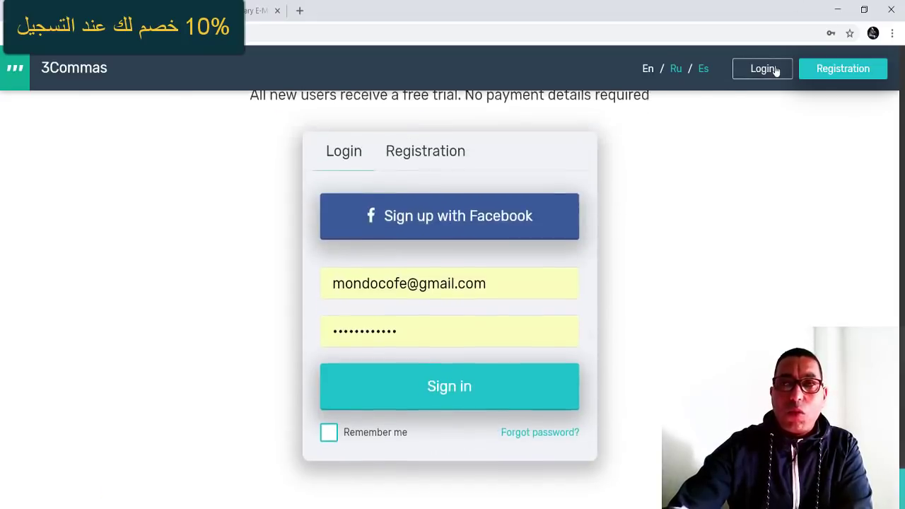
click(501, 324)
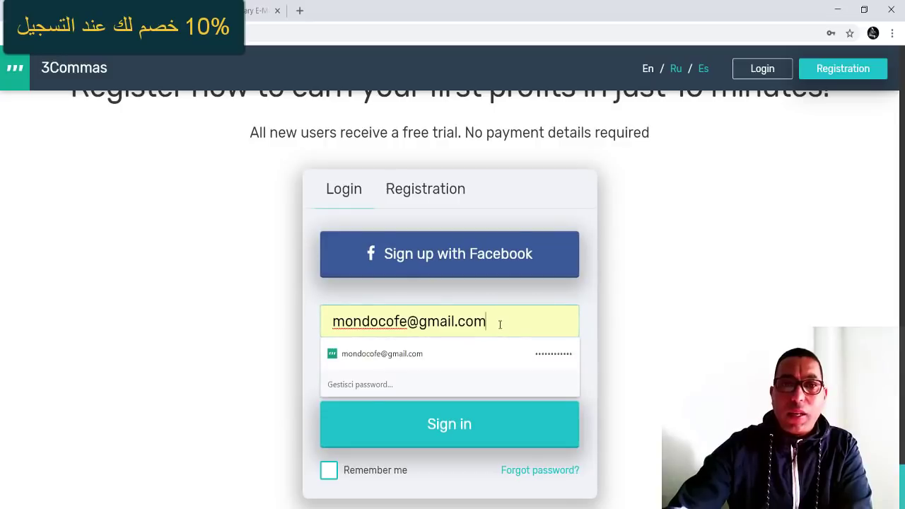
drag(500, 322, 303, 307)
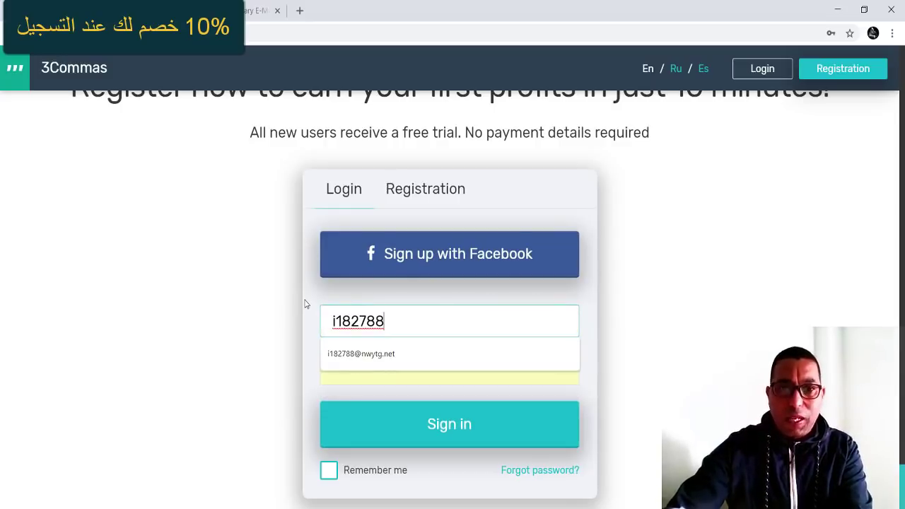
click(332, 321)
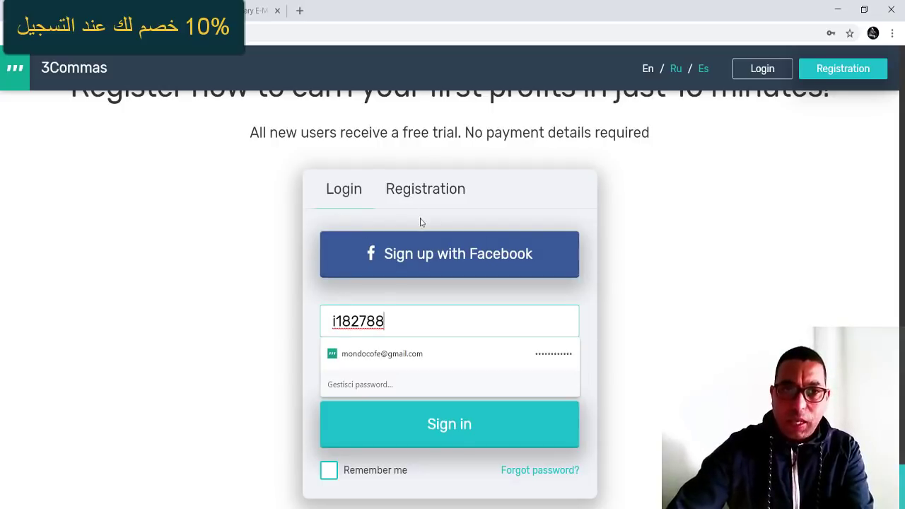
key(BackSpace)
key(BackSpace)
key(BackSpace)
key(BackSpace)
key(BackSpace)
key(BackSpace)
key(BackSpace)
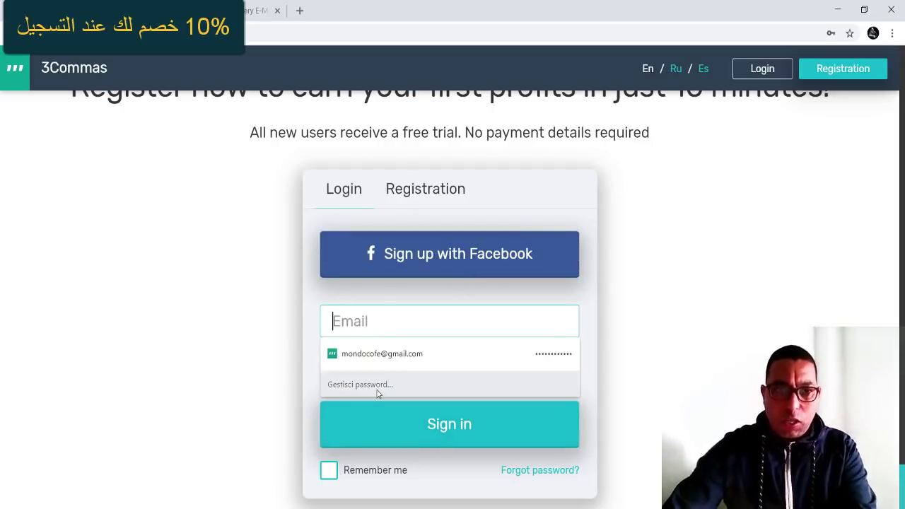
- Paste the temporary address into the email field and enter the account password
click(380, 386)
key(ctrl+shift+Tab)
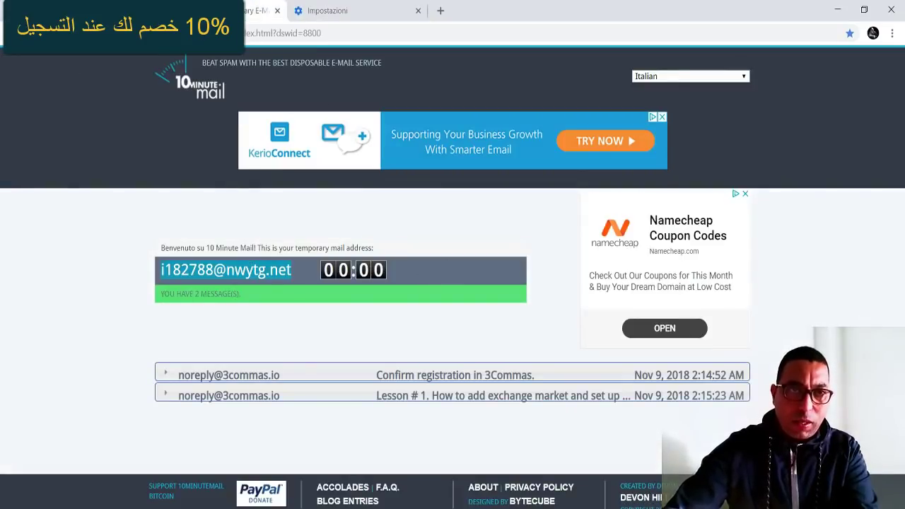
key(ctrl+shift+Tab)
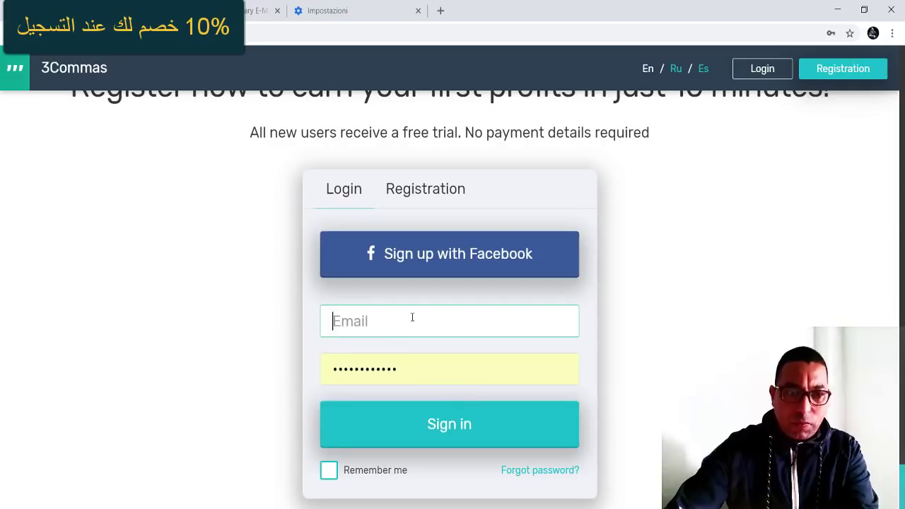
key(ctrl+v)
click(446, 353)
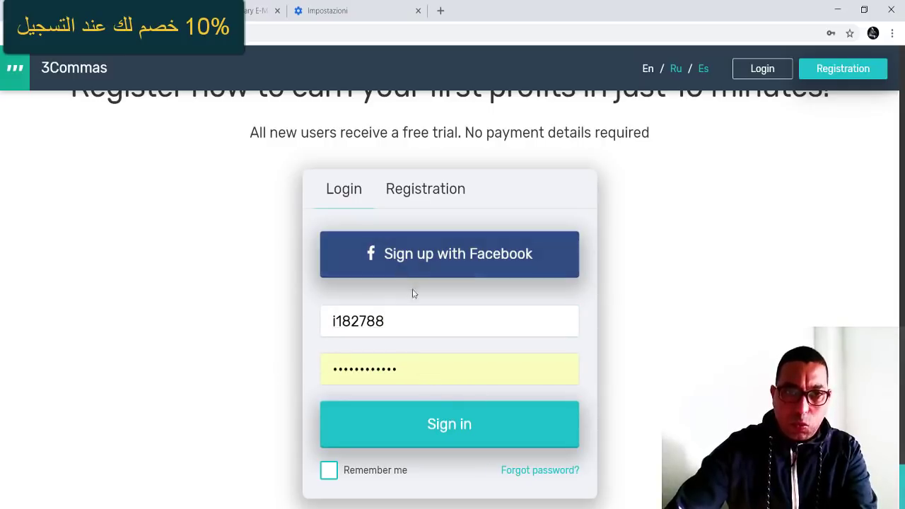
double_click(410, 368)
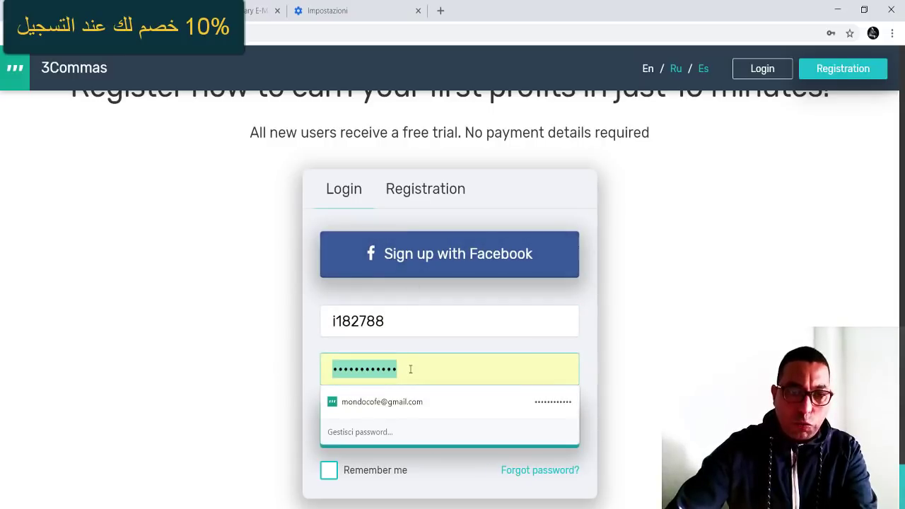
key(ctrl+v)
- Copy the full temporary mail address into the email field and sign in
key(ctrl+Tab)
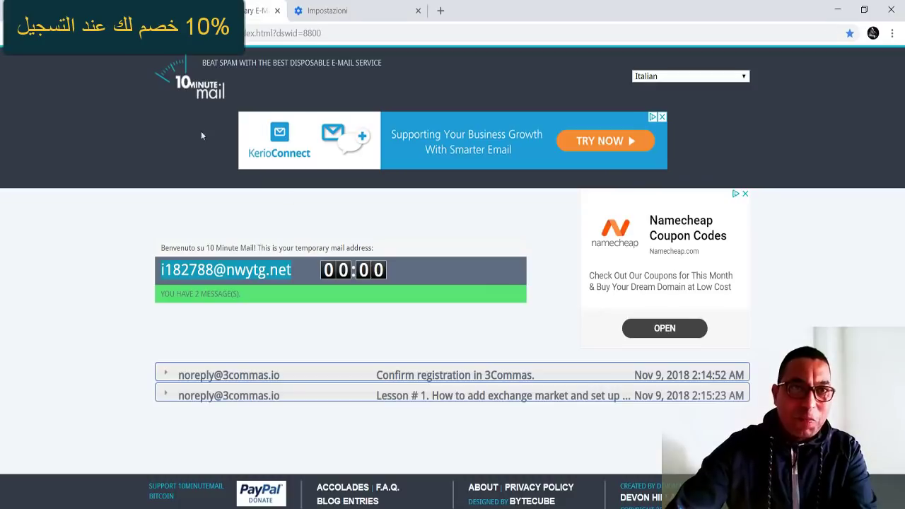
right_click(276, 276)
click(298, 283)
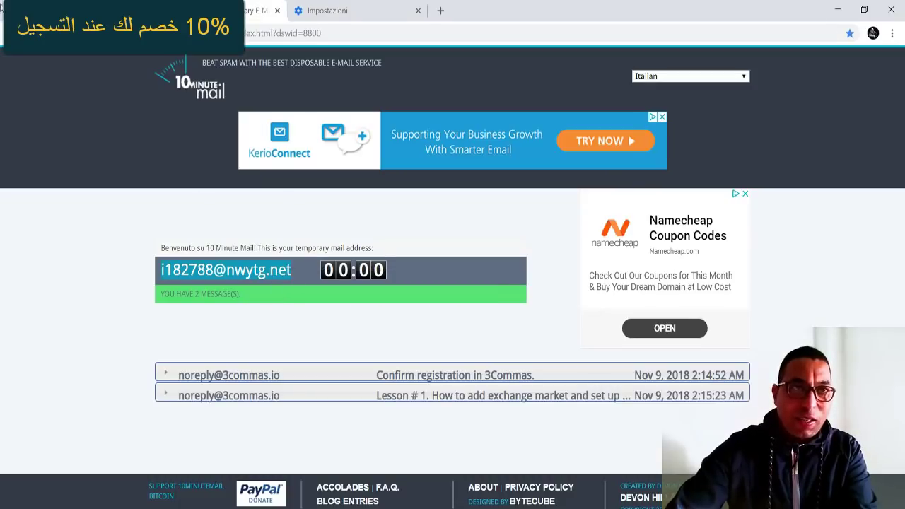
key(ctrl+shift+Tab)
double_click(404, 324)
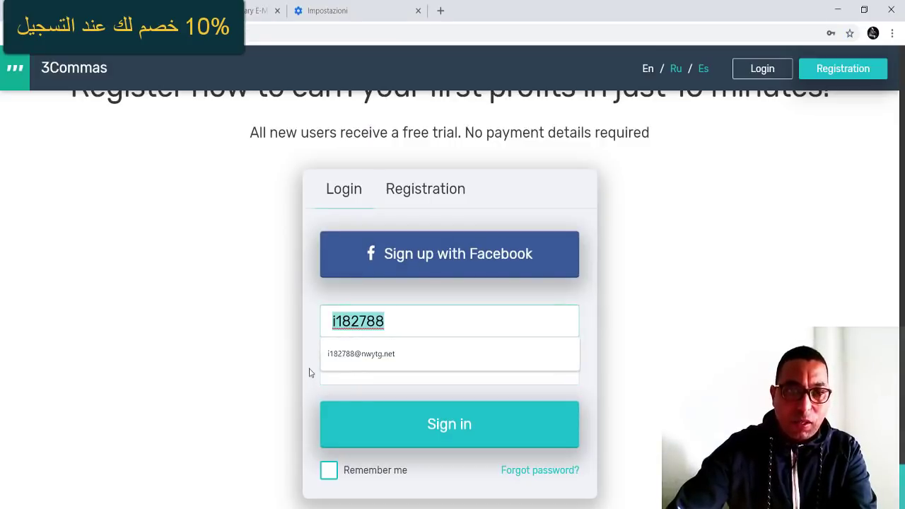
key(ctrl+v)
click(471, 439)
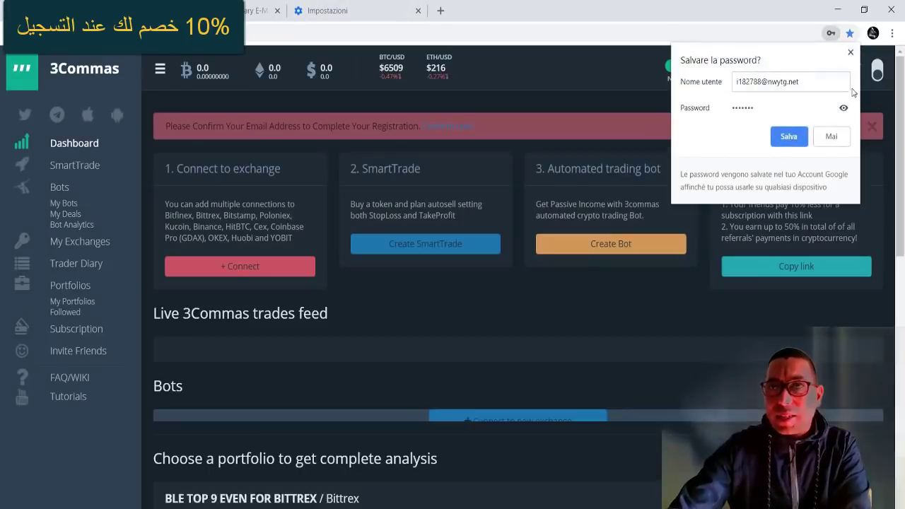
- Dismiss Chrome's 'Save password?' bubble and close the Impostazioni settings tab
click(850, 53)
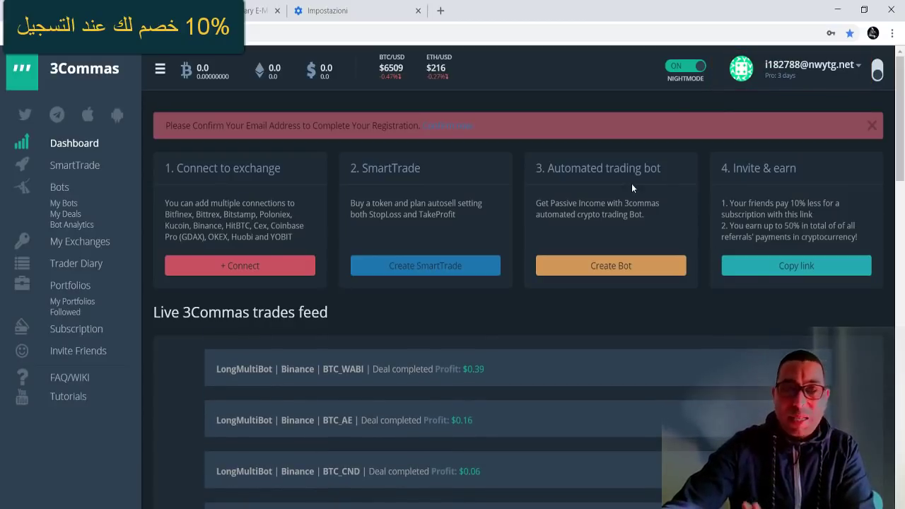
scroll(555, 248, down, 1)
scroll(555, 249, up, 1)
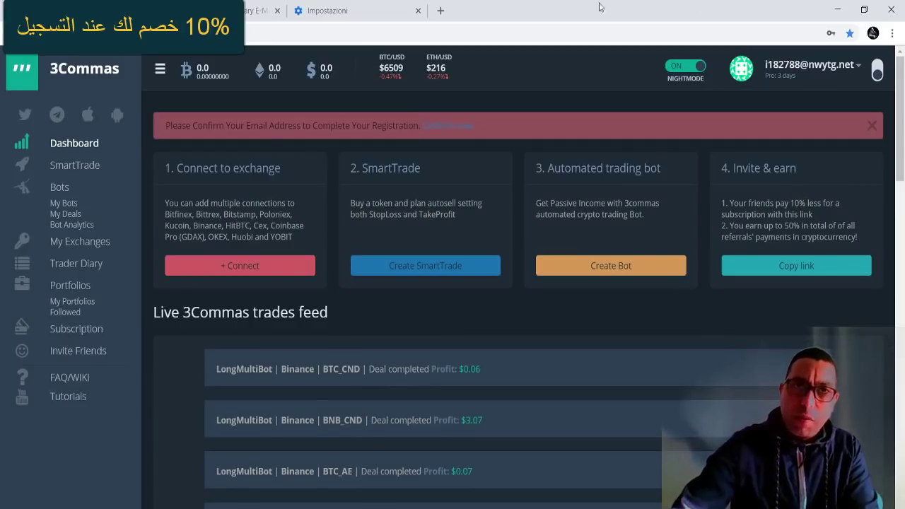
click(418, 11)
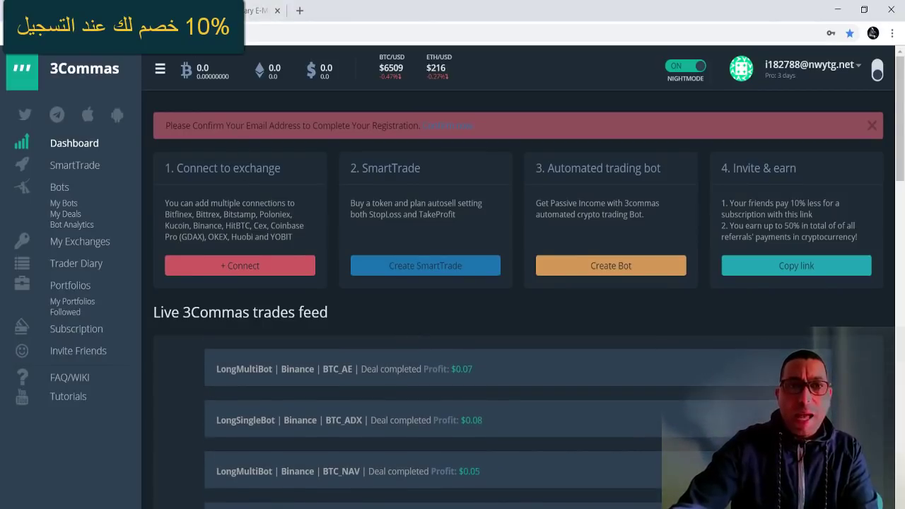
- Begin a new exchange connection named 'test', with Binance Account left as account type
click(244, 269)
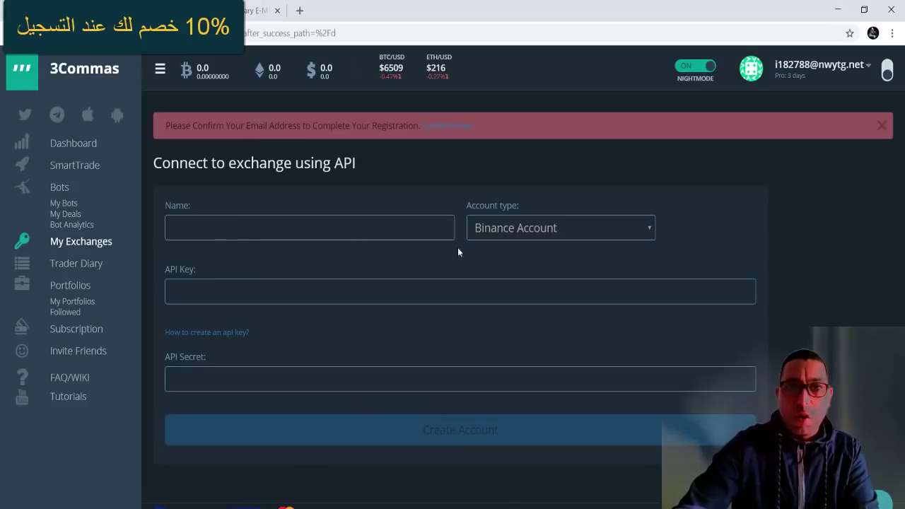
click(276, 230)
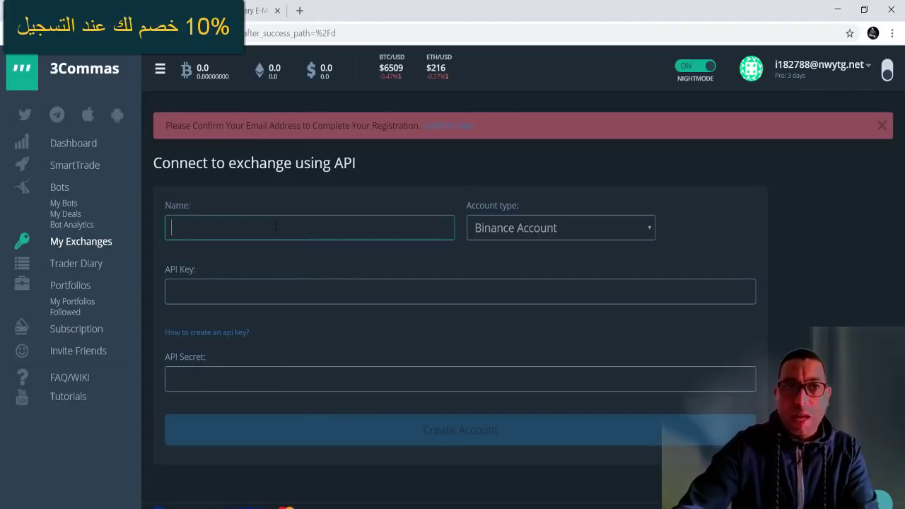
text(test)
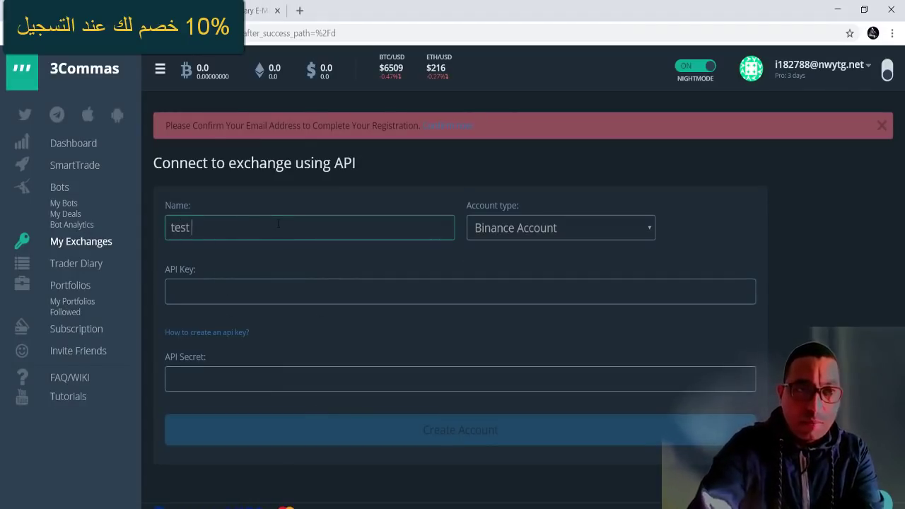
click(598, 225)
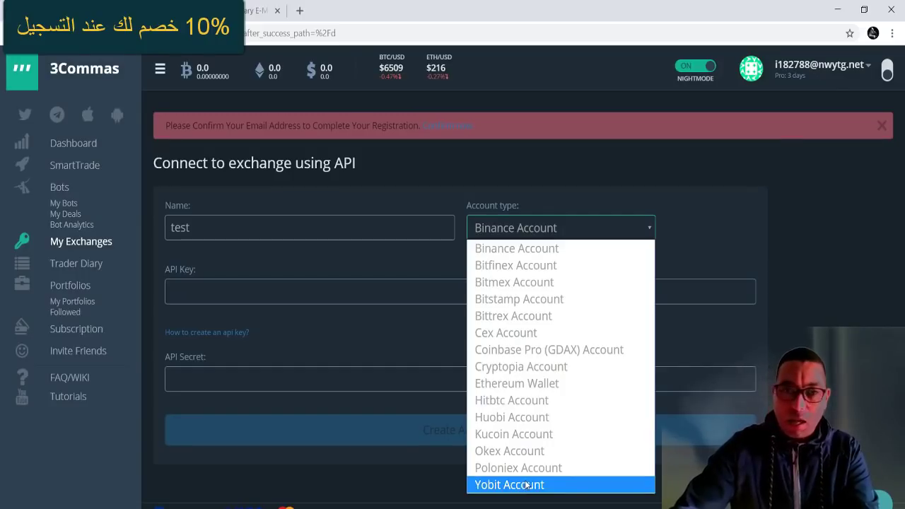
click(743, 18)
double_click(743, 17)
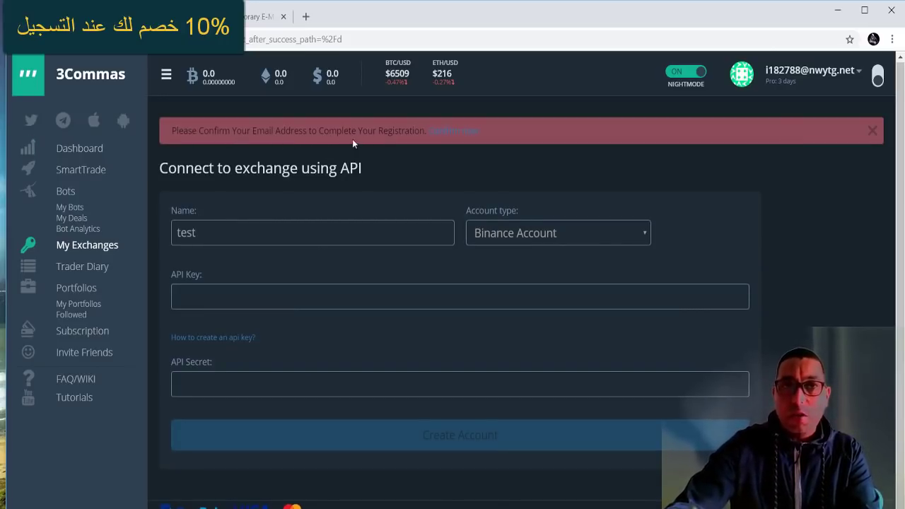
key(ctrl+Tab)
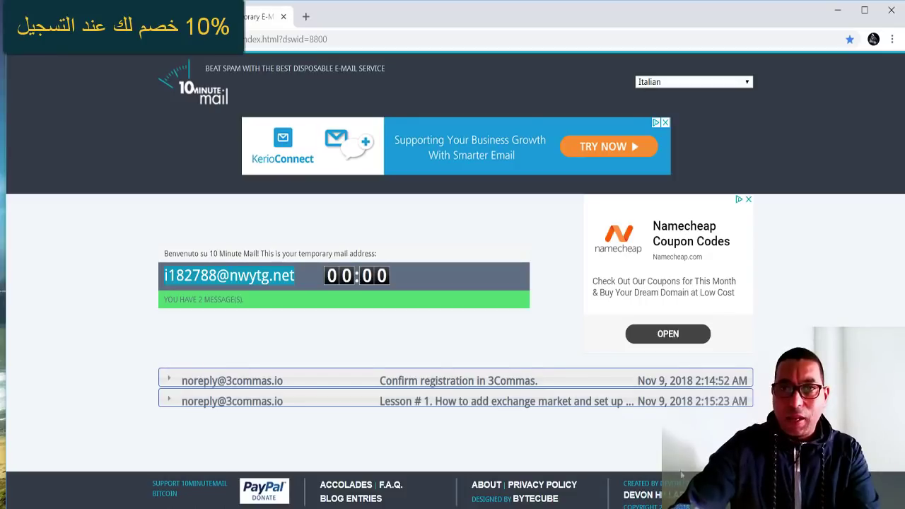
- Open the 'Confirm registration in 3Commas.' message and confirm via its CONFIRM EMAIL button
click(471, 391)
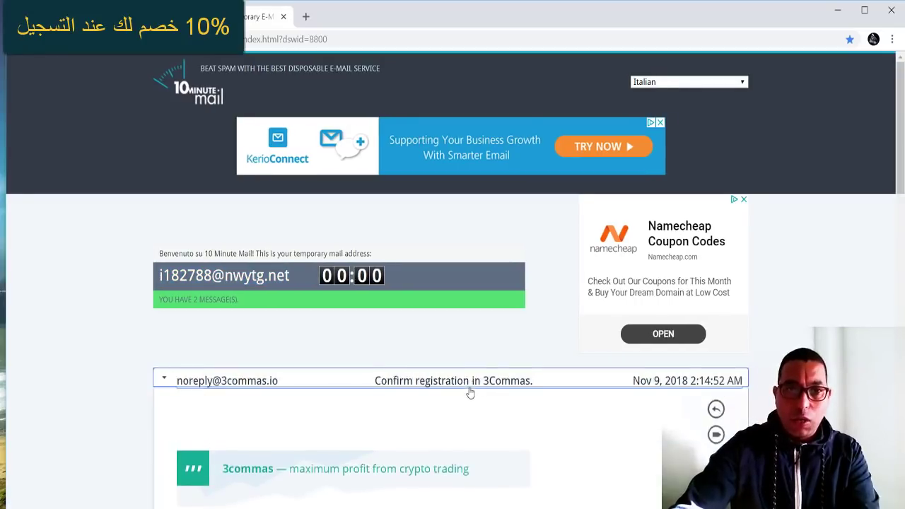
scroll(471, 388, down, 3)
scroll(468, 386, down, 4)
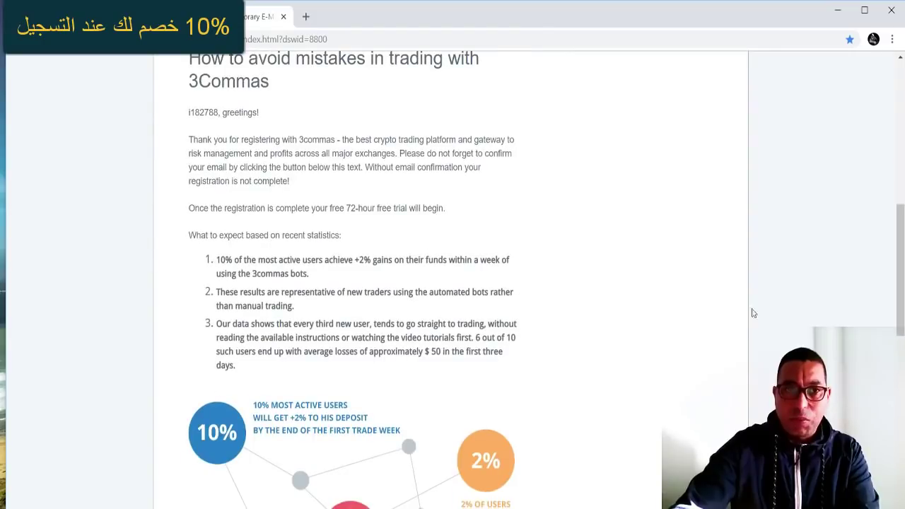
scroll(369, 378, up, 4)
scroll(369, 378, down, 8)
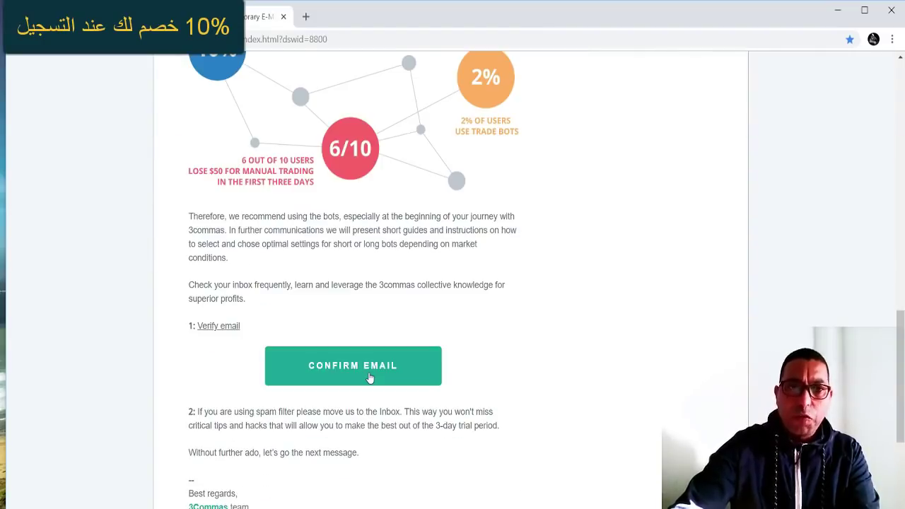
click(369, 378)
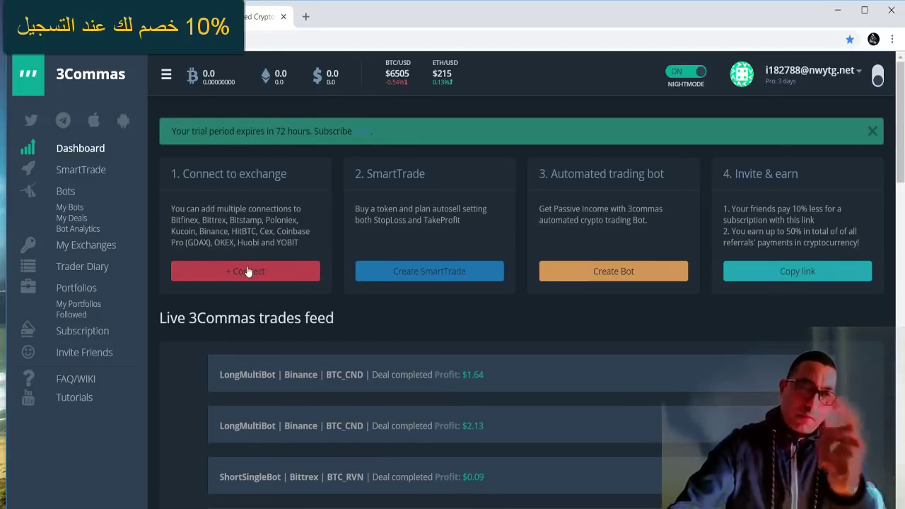
- Navigate from + Connect through SmartTrade to the Bots > My Bots page
click(248, 271)
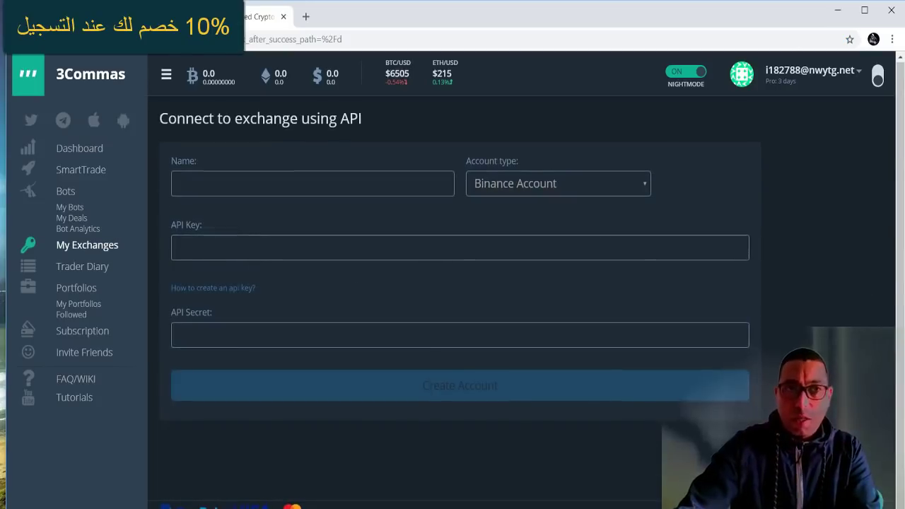
click(95, 175)
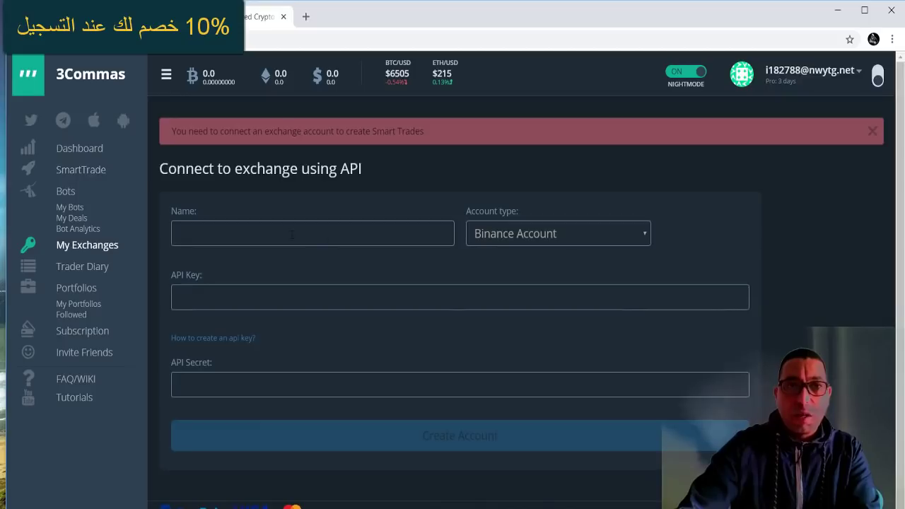
click(85, 171)
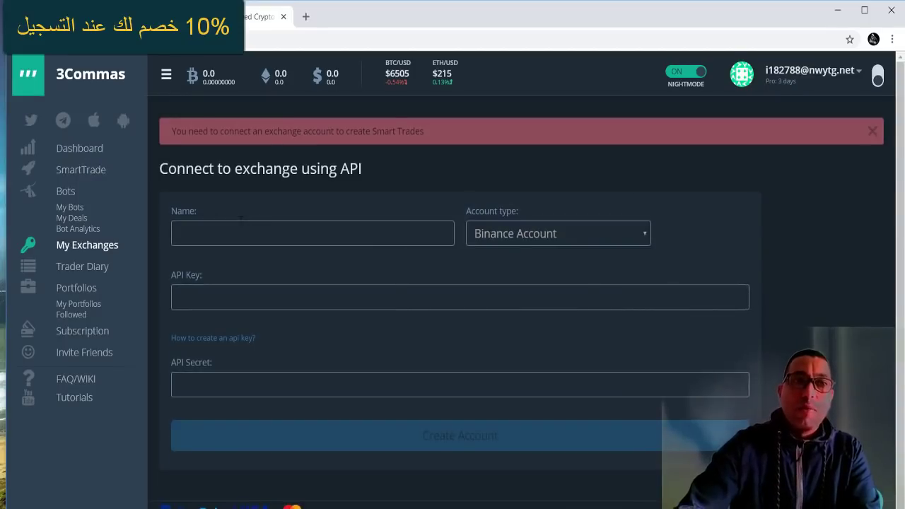
click(71, 208)
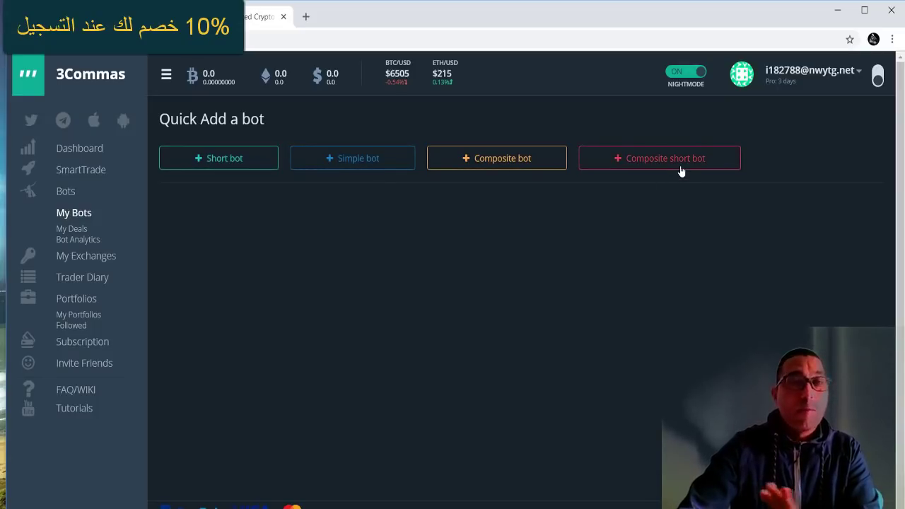
- Browse My Deals, Bot Analytics, My Exchanges, Trader Diary and Portfolios from the sidebar
click(71, 230)
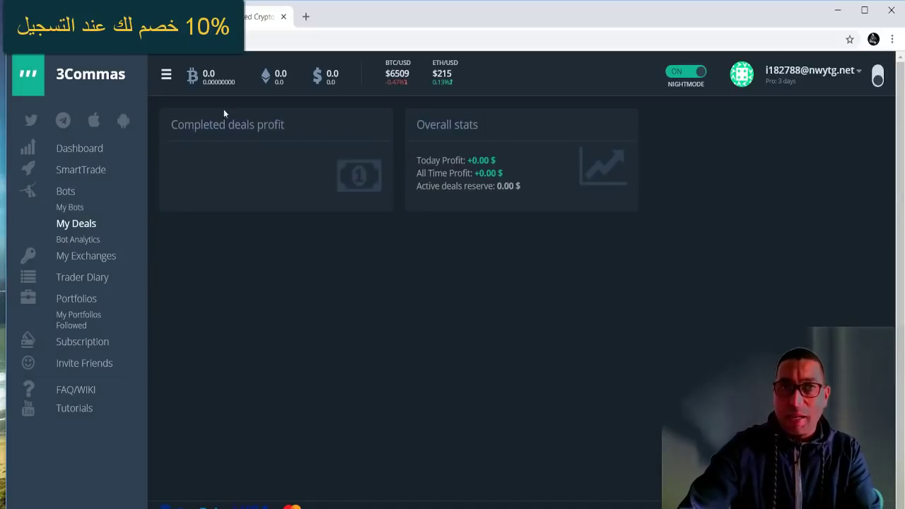
click(83, 242)
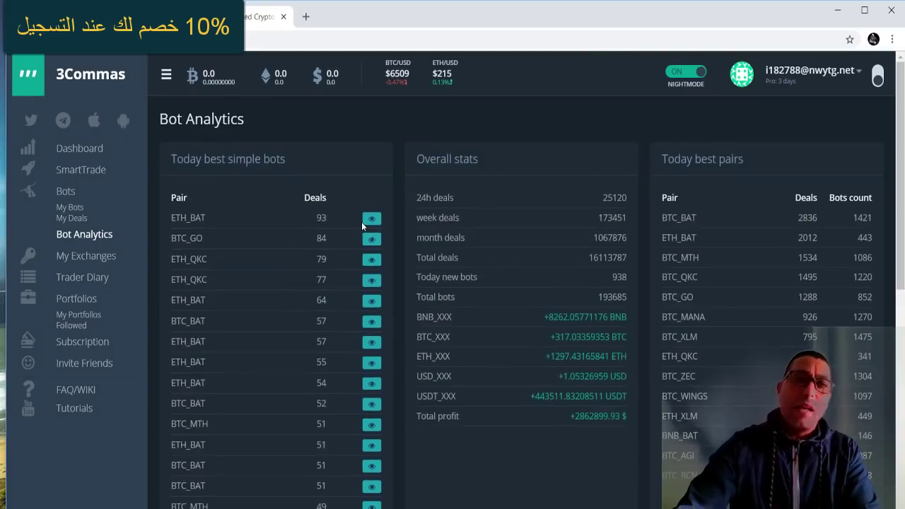
scroll(358, 221, down, 1)
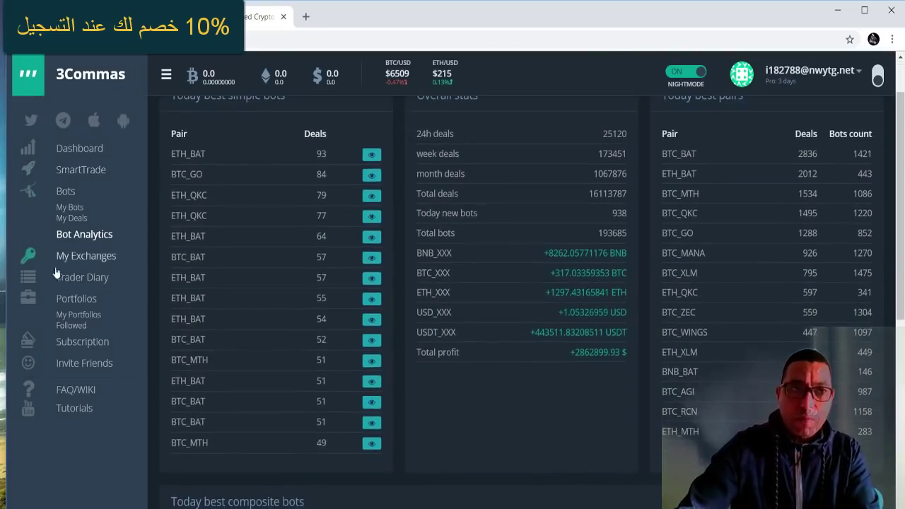
click(90, 256)
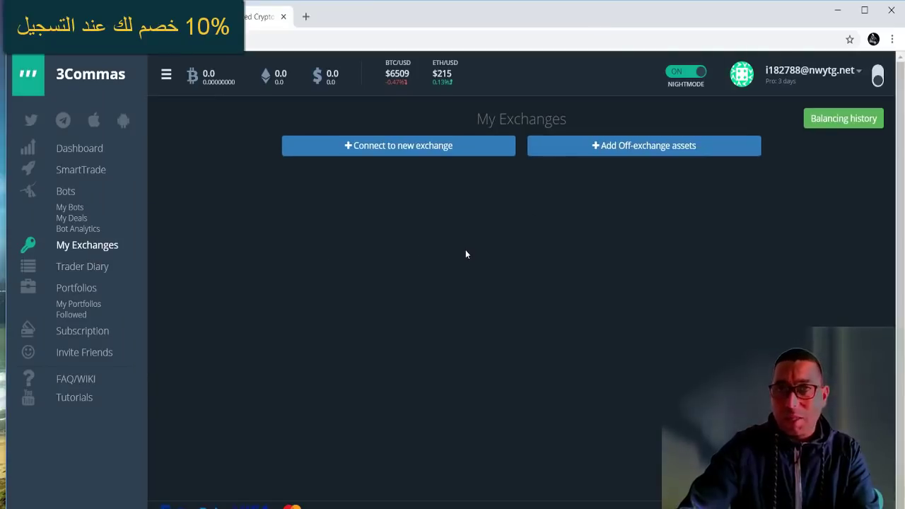
click(83, 270)
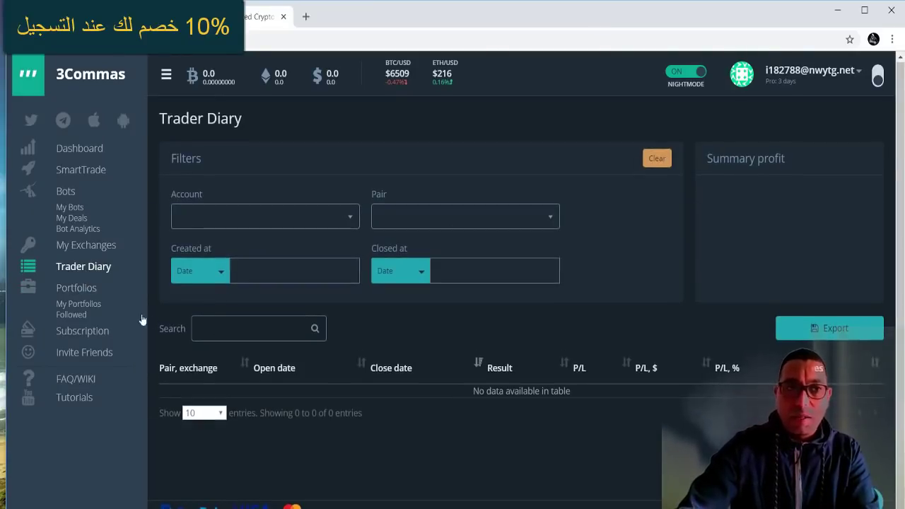
click(77, 289)
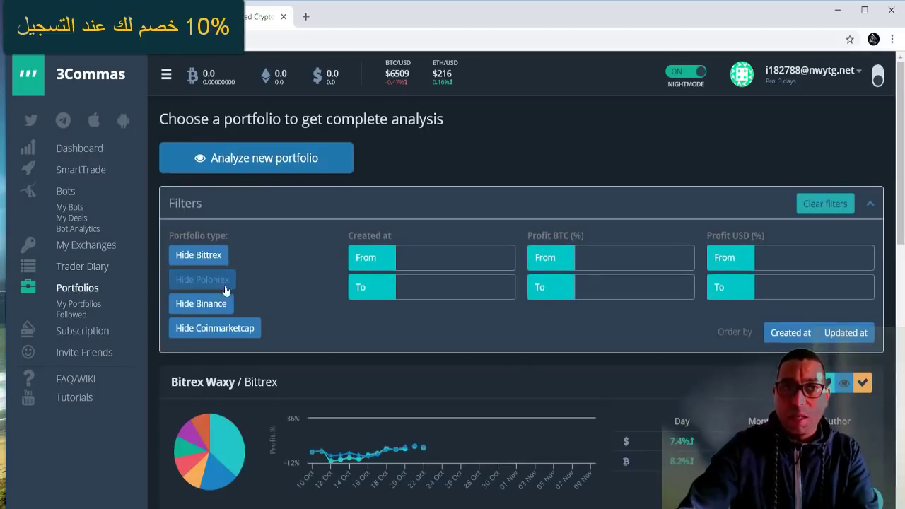
- Hide Bittrex, Poloniex, Binance and Coinmarketcap portfolios, then show Bittrex again
scroll(256, 311, down, 4)
scroll(334, 269, down, 3)
scroll(334, 269, up, 5)
click(205, 135)
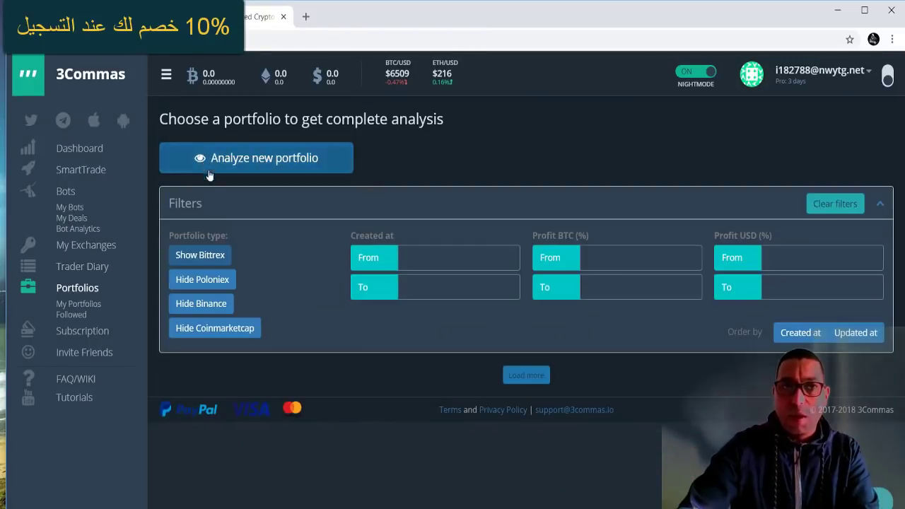
click(202, 280)
click(208, 305)
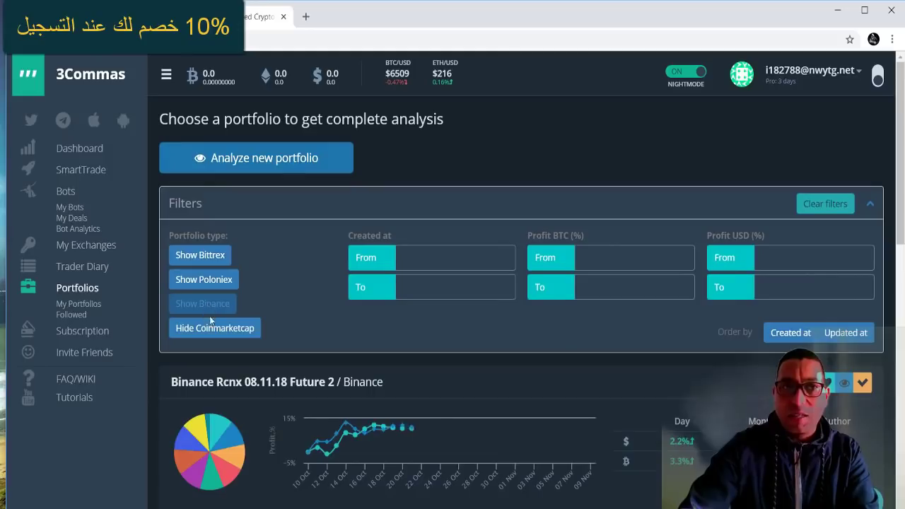
click(214, 328)
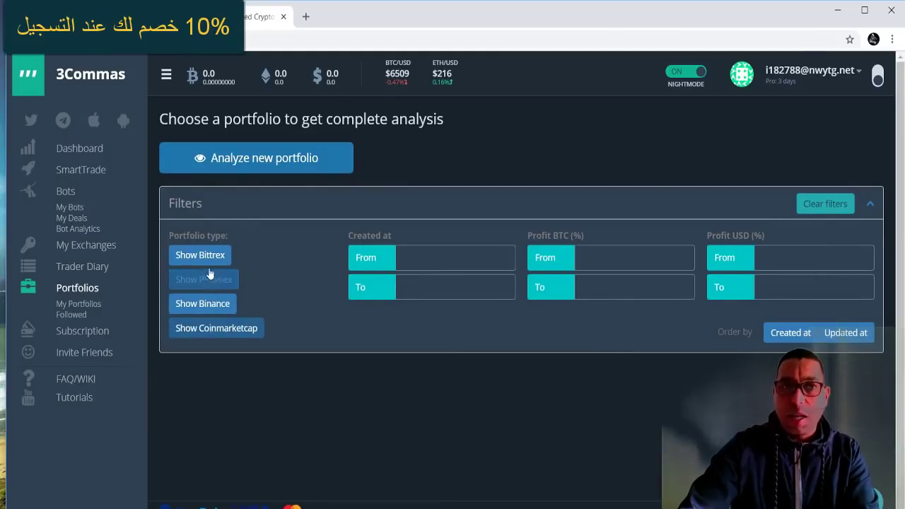
click(202, 255)
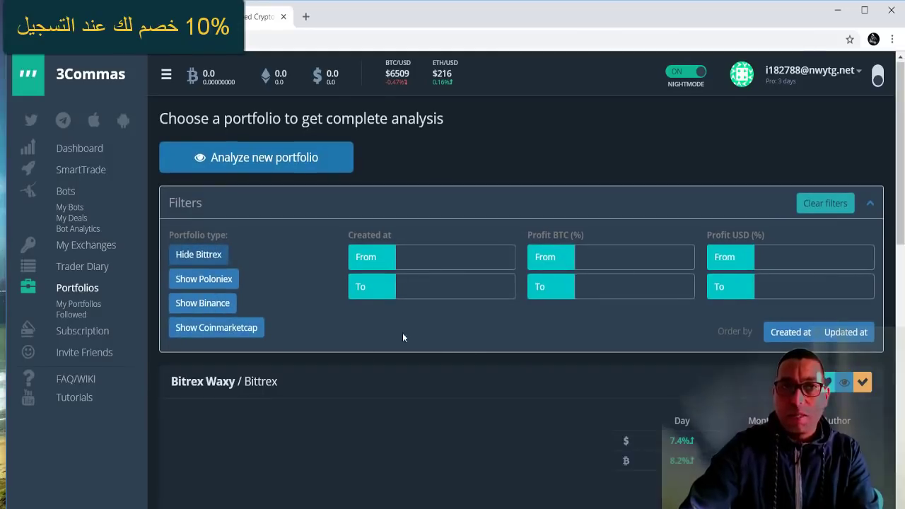
- Open the Followed portfolios list and then the Subscription plans page
scroll(401, 333, down, 4)
scroll(377, 286, up, 4)
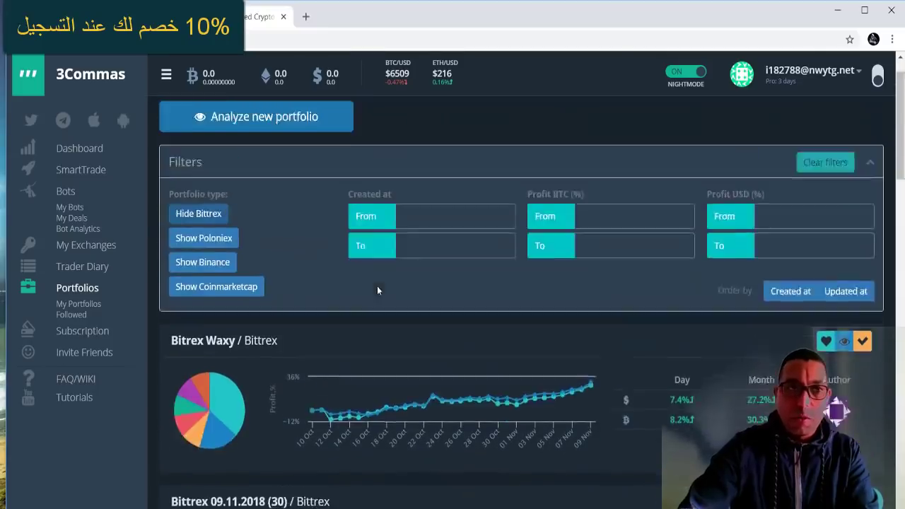
click(138, 312)
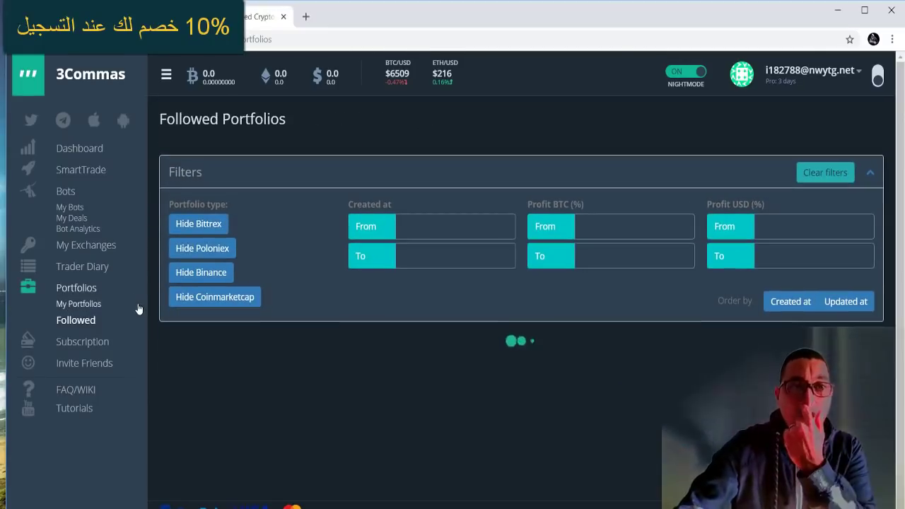
click(95, 344)
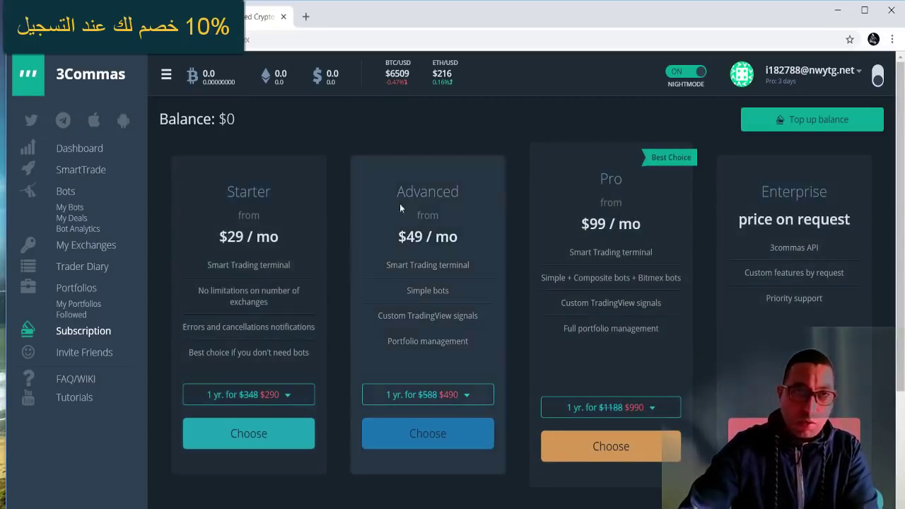
- Pick the 6 mon. billing option, then keep the Starter plan on 1 yr. for $290
click(262, 396)
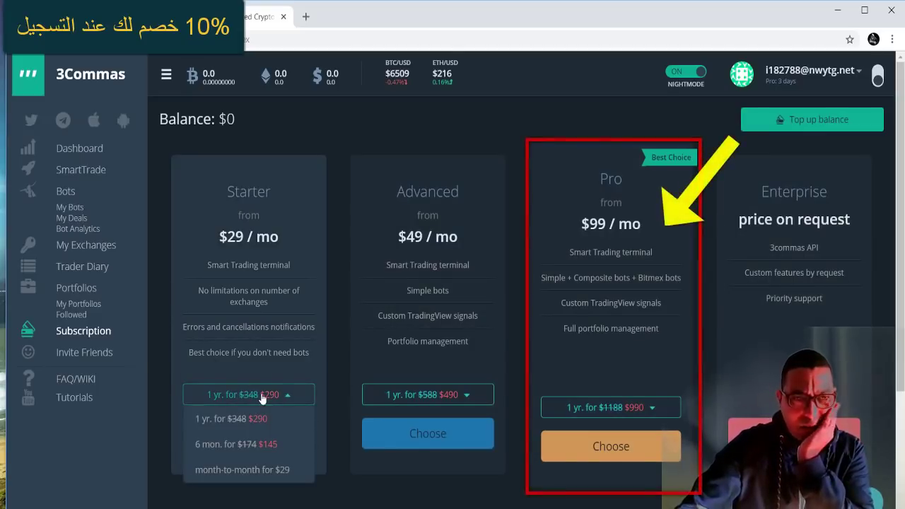
click(396, 394)
click(390, 441)
click(299, 396)
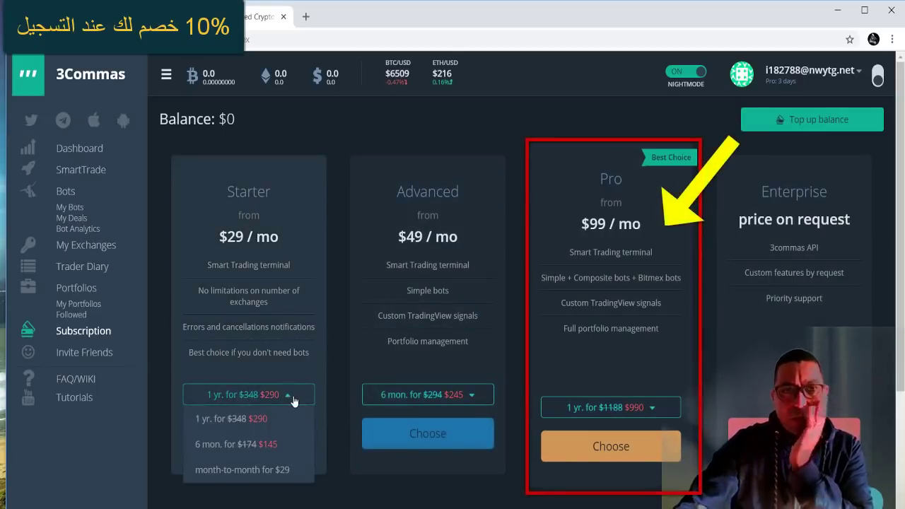
click(304, 361)
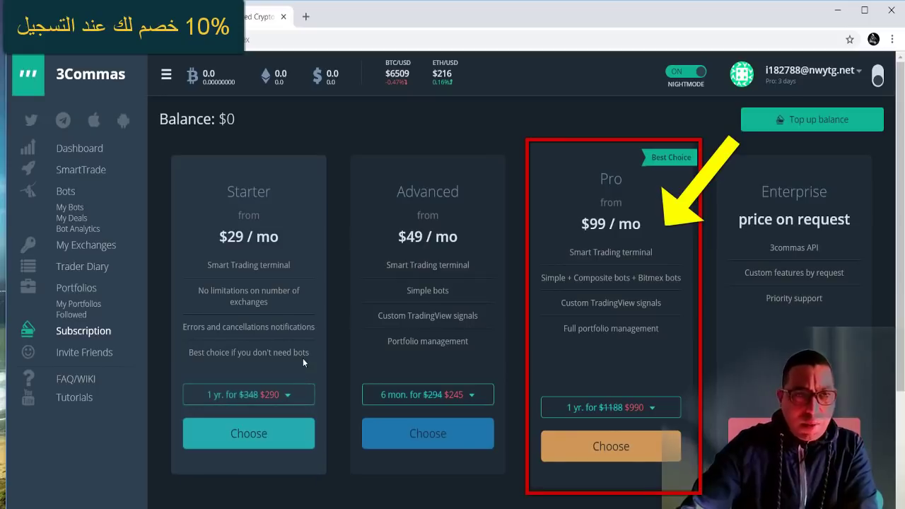
click(289, 396)
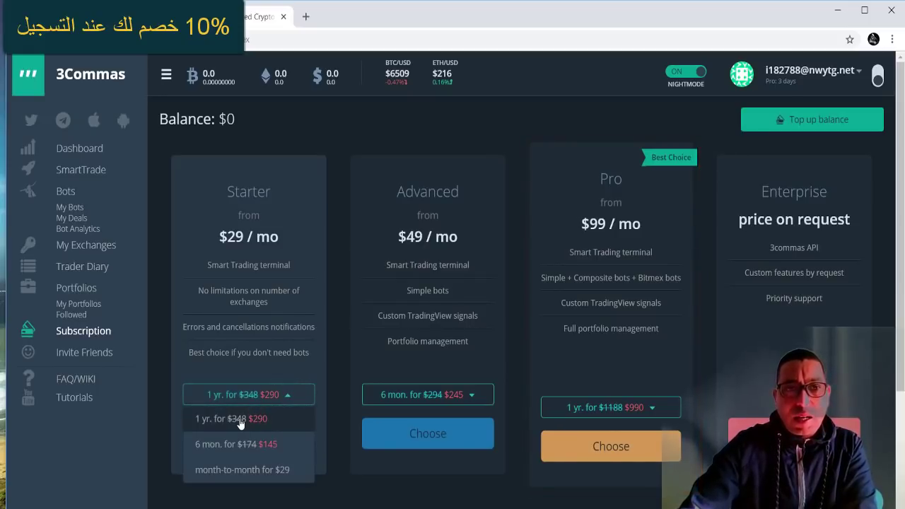
click(240, 421)
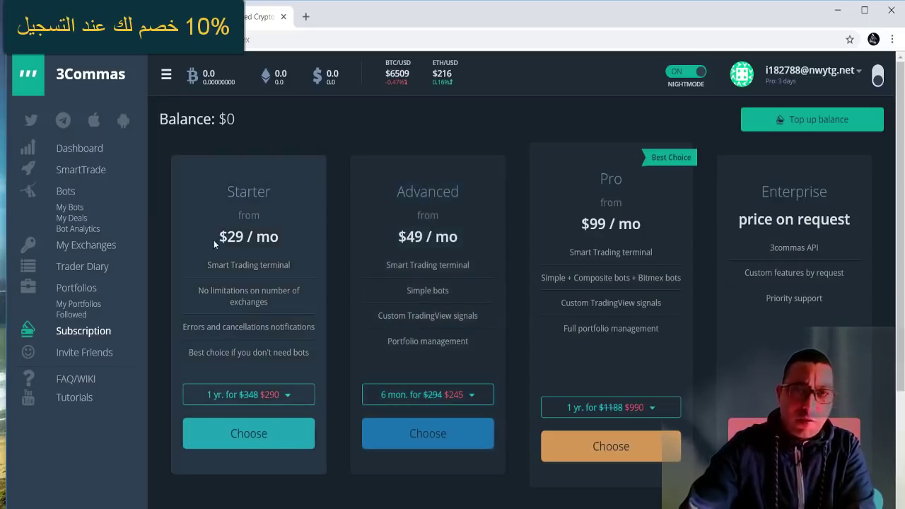
scroll(256, 258, down, 3)
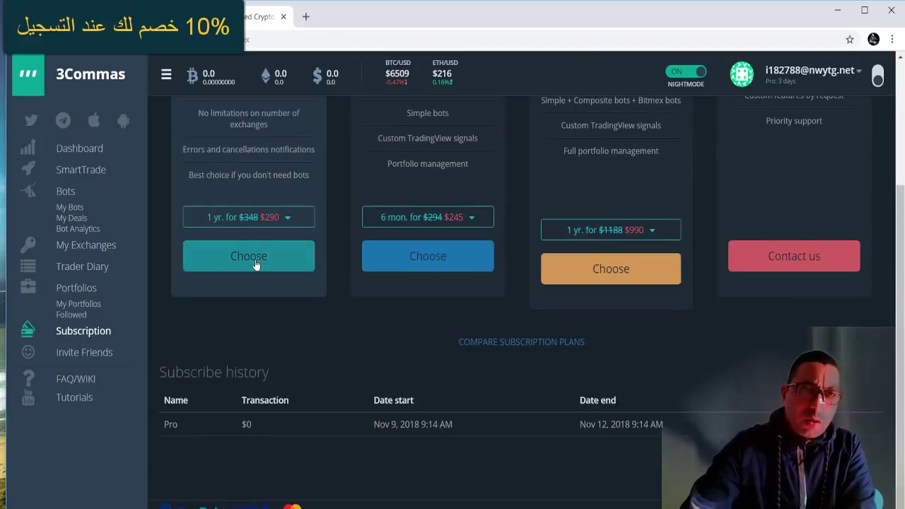
- Reconfirm Starter's 1-year billing at $290 and start subscribing to it
click(283, 220)
scroll(272, 255, up, 3)
scroll(269, 257, down, 3)
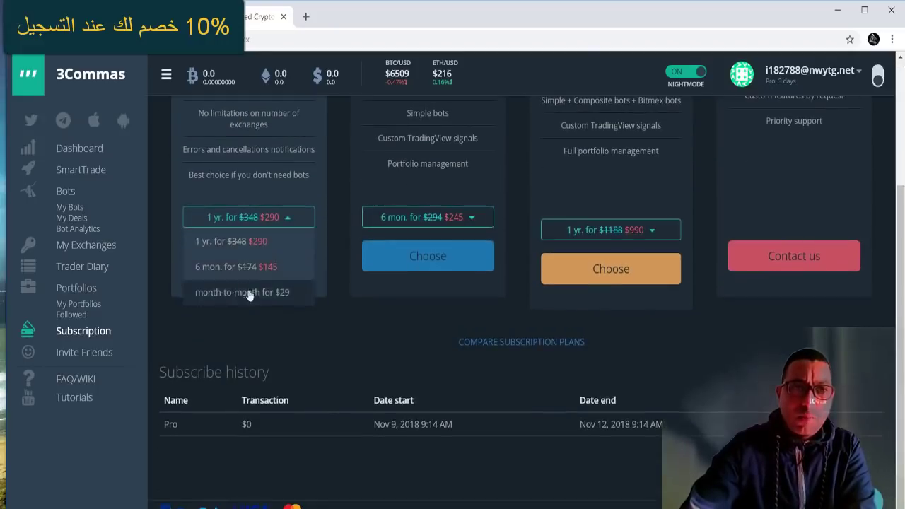
click(323, 302)
click(290, 217)
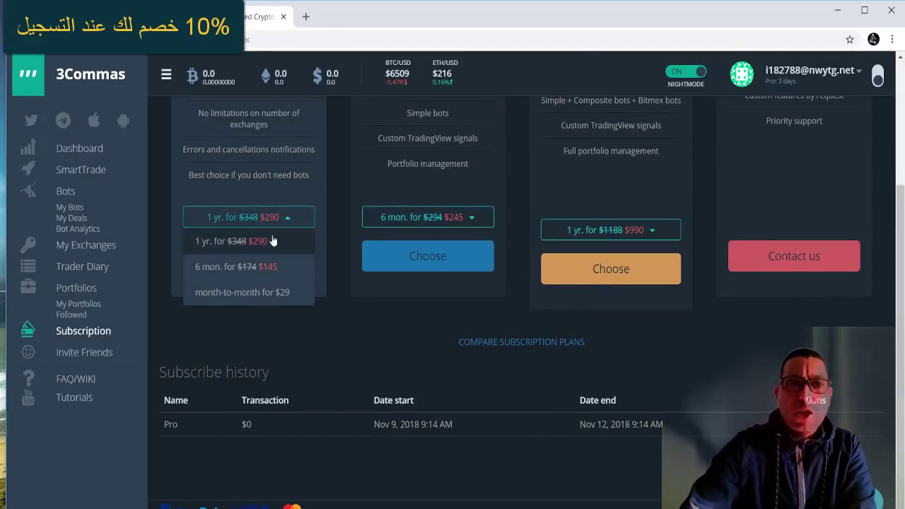
click(268, 243)
click(264, 259)
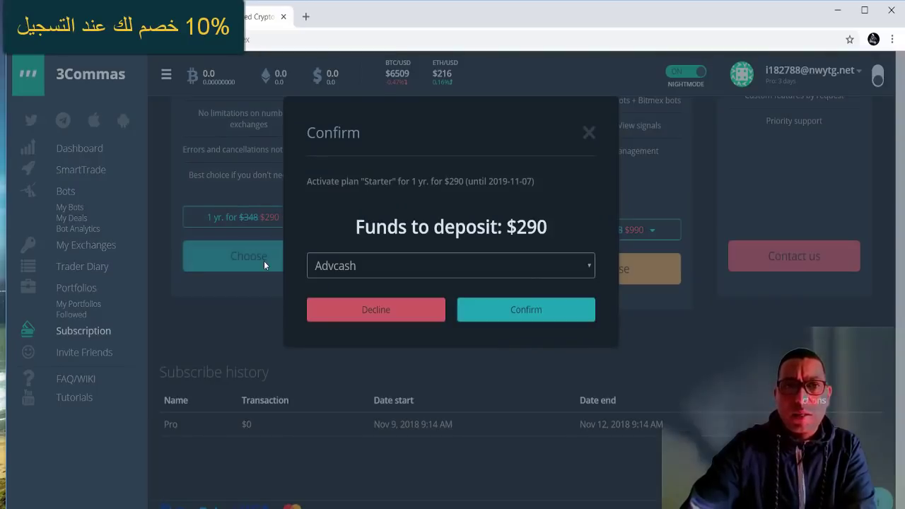
- Compare Advcash and Crypto (CoinPayments) payment, checking which coins can be used
click(460, 265)
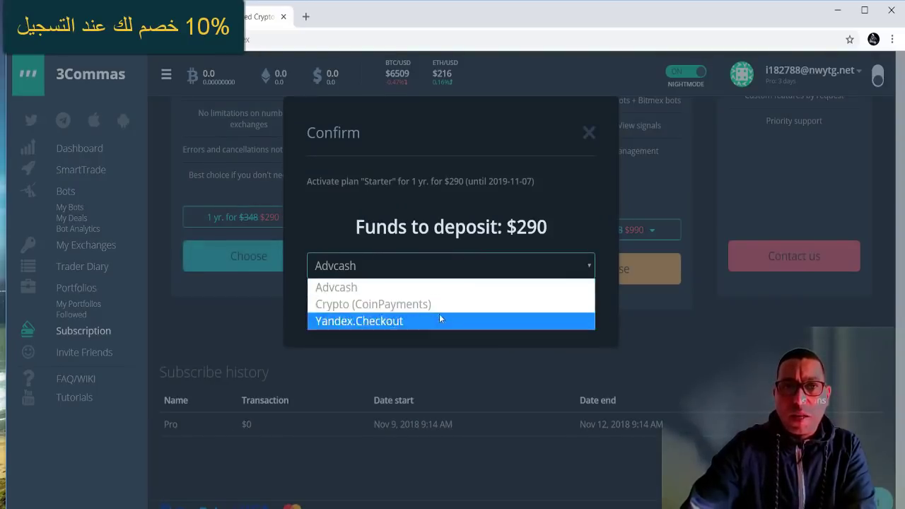
click(453, 261)
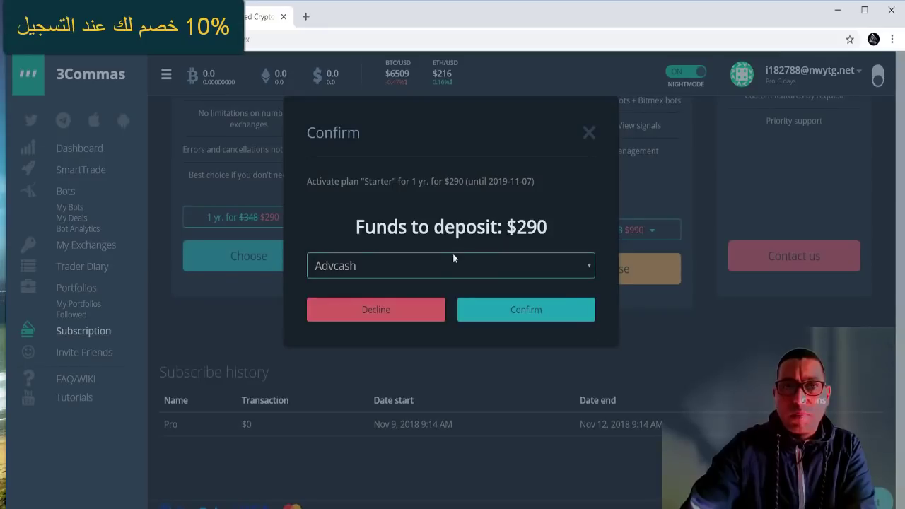
click(366, 276)
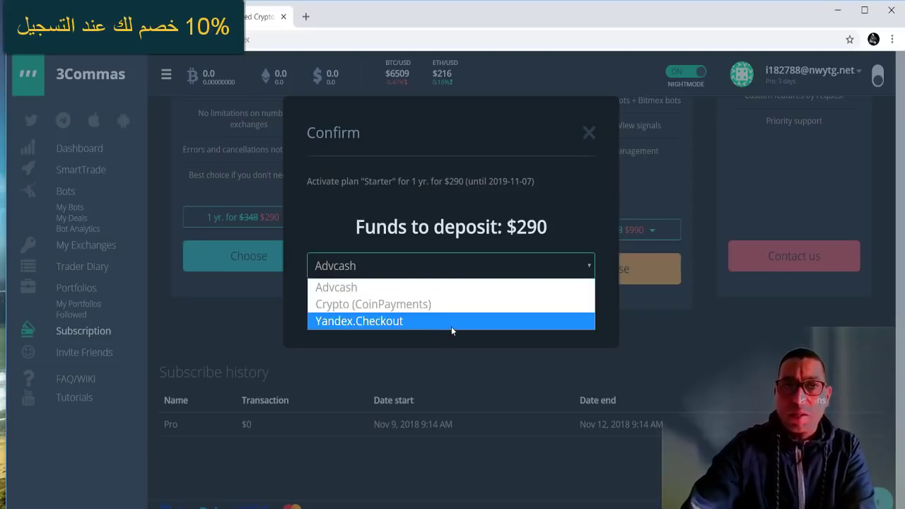
click(452, 309)
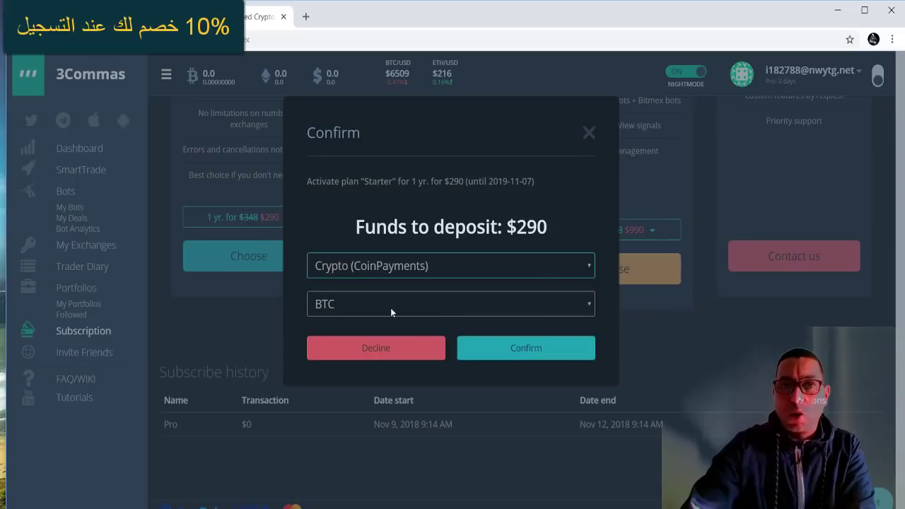
click(390, 308)
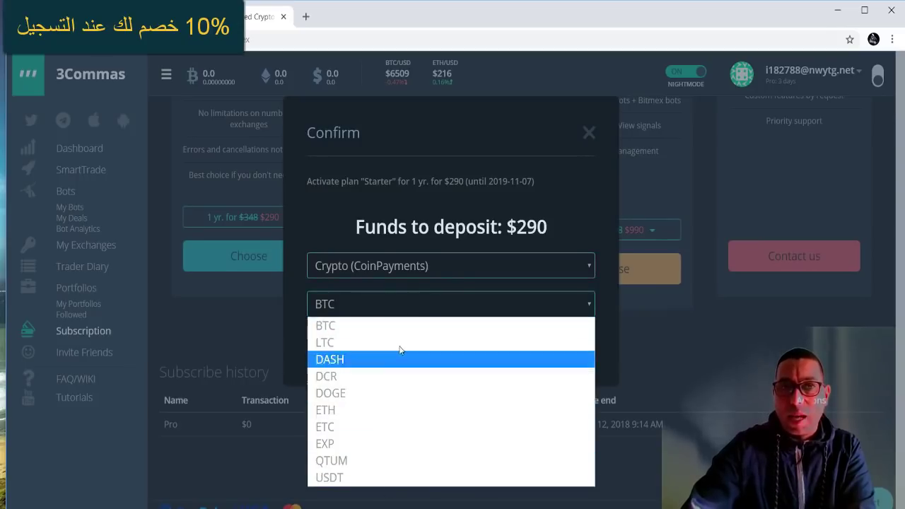
- Try Yandex.Checkout, return to Advcash, and close the Confirm dialog without subscribing
click(433, 266)
click(425, 324)
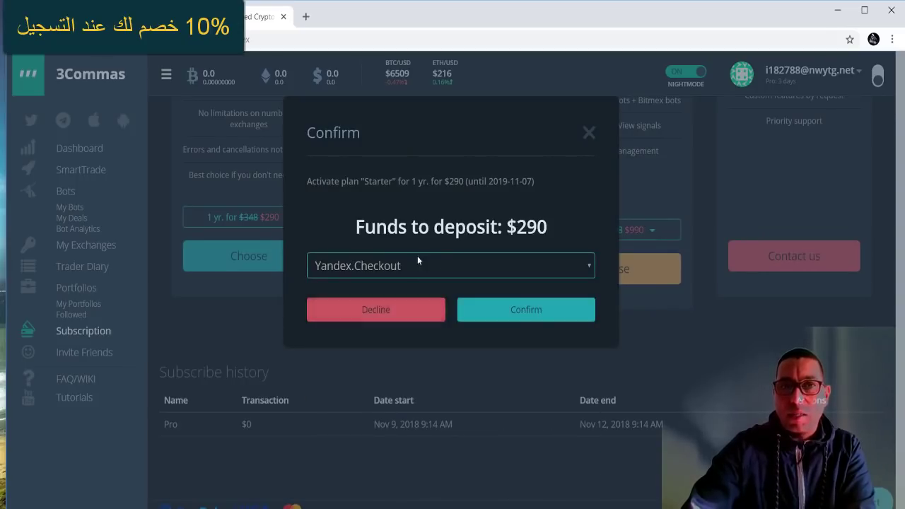
click(419, 263)
click(438, 287)
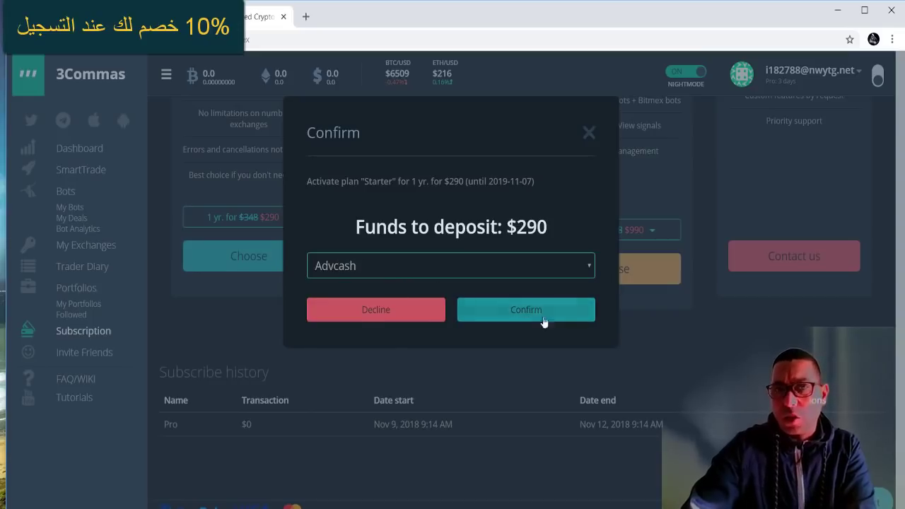
click(588, 133)
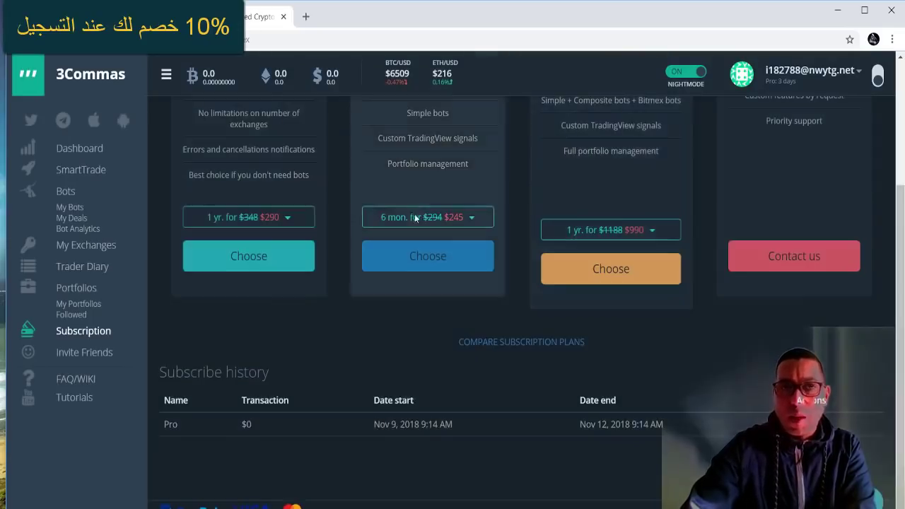
- Choose month-to-month Starter billing at $29, preview the payment methods, and close the confirmation unpaid
scroll(270, 248, up, 2)
scroll(260, 237, down, 2)
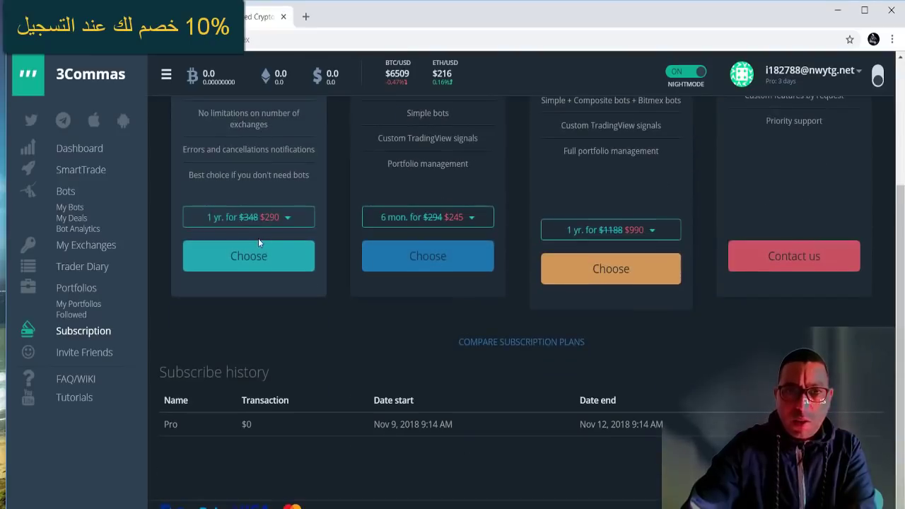
scroll(243, 237, up, 3)
click(274, 346)
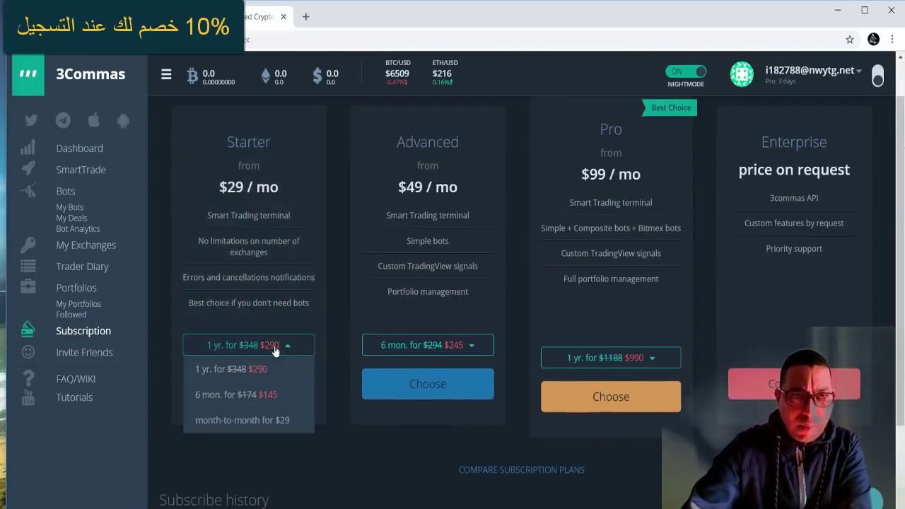
click(261, 421)
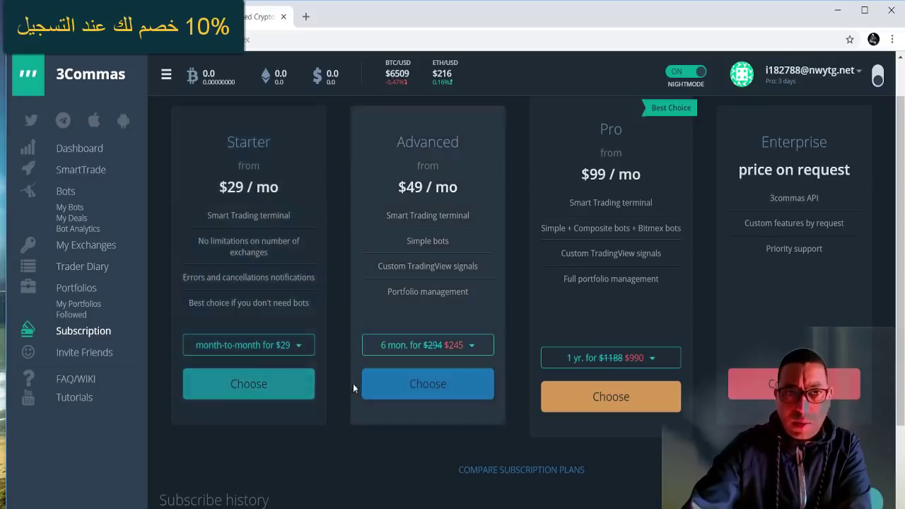
click(262, 384)
click(433, 270)
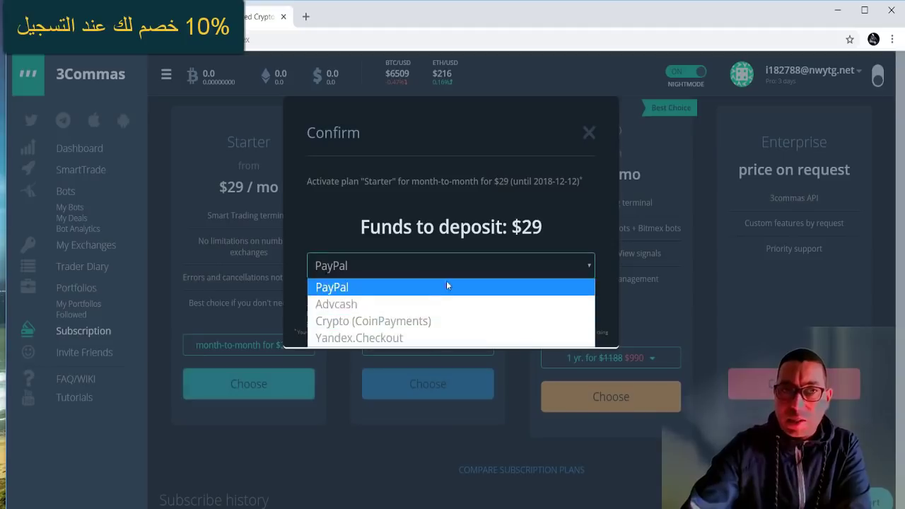
click(587, 132)
click(588, 133)
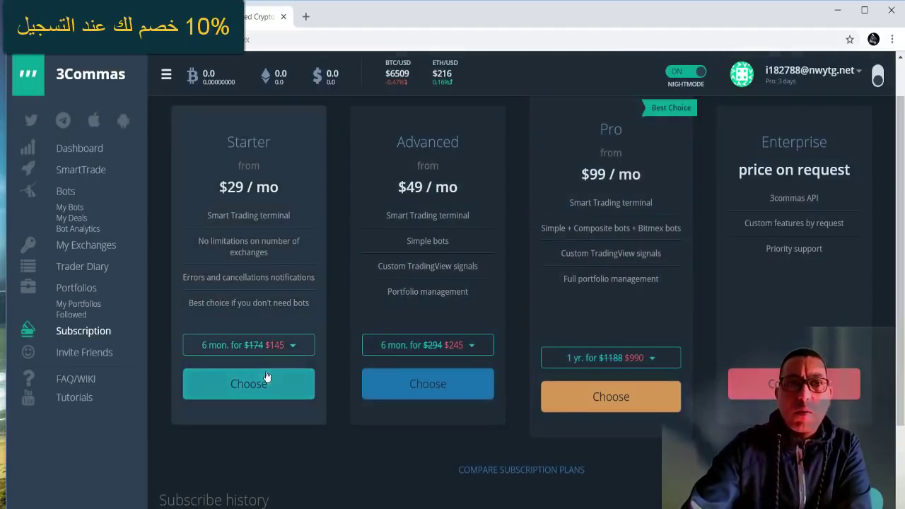
- Keep Starter on month-to-month for $29, then reopen the subscription confirmation and close it without subscribing
click(268, 346)
click(263, 421)
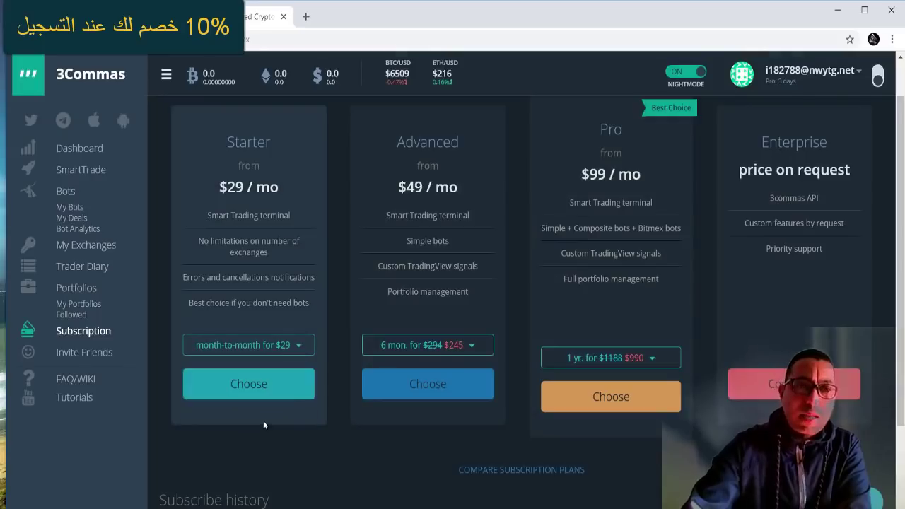
click(308, 353)
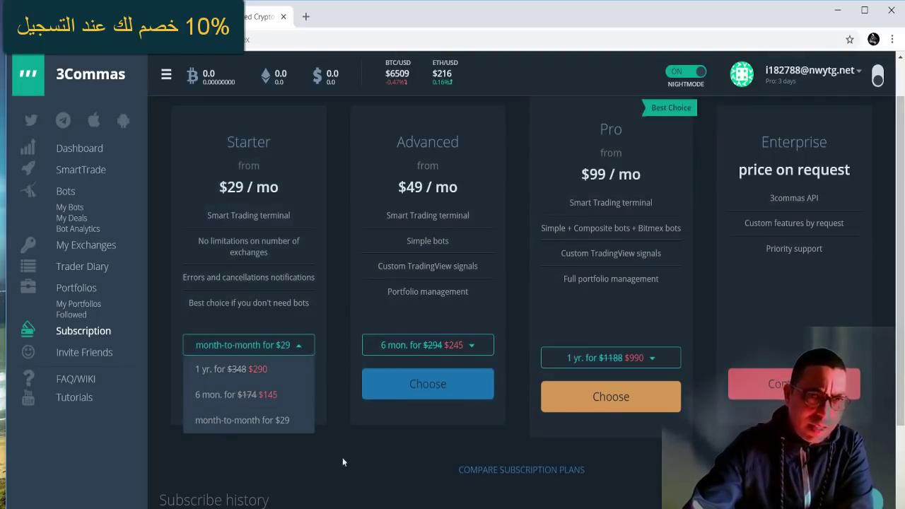
click(368, 447)
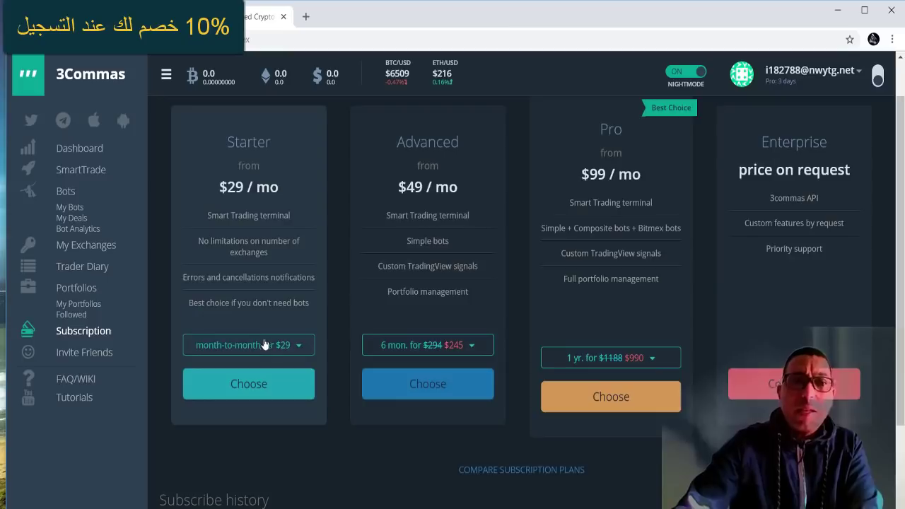
scroll(263, 344, up, 1)
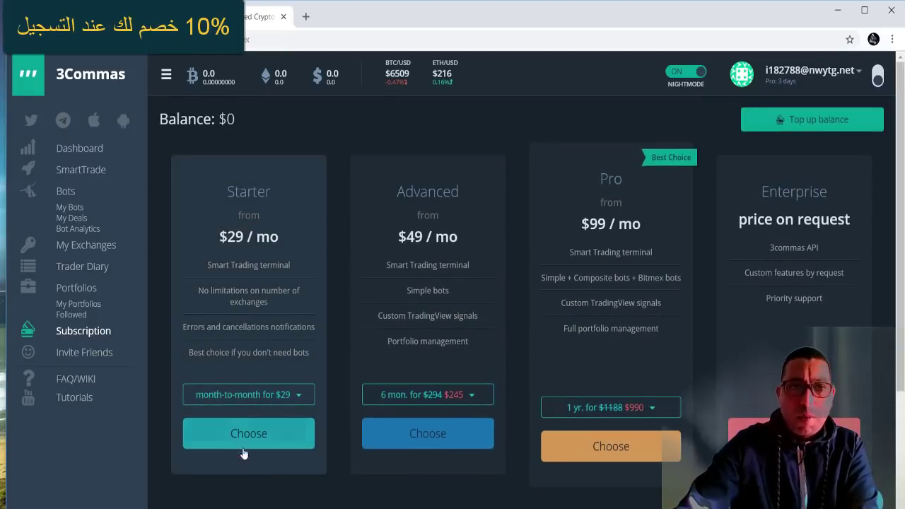
click(243, 449)
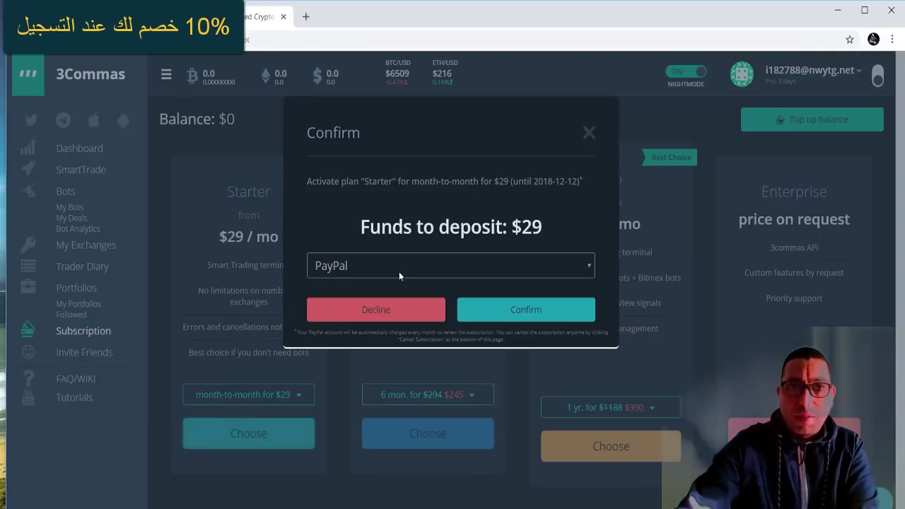
click(589, 133)
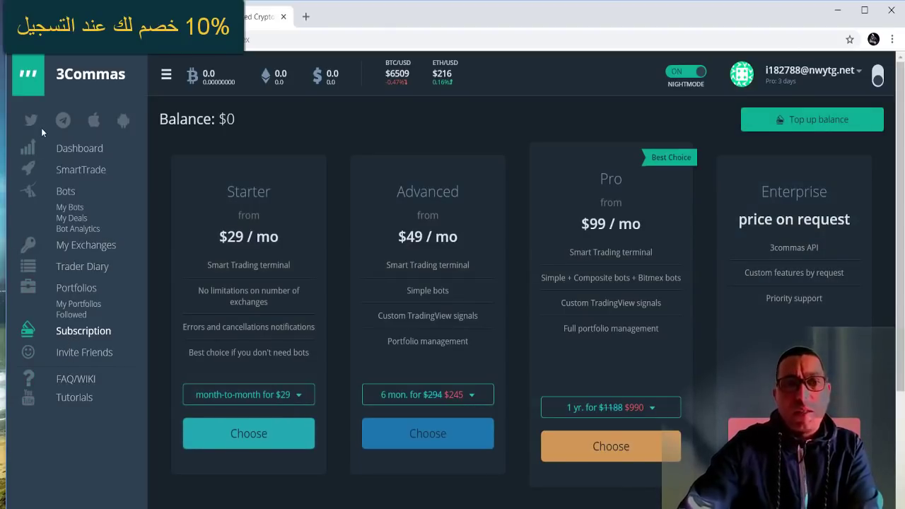
- Browse the 3Commas tutorial videos on YouTube, close that tab, and go to SmartTrade
click(74, 399)
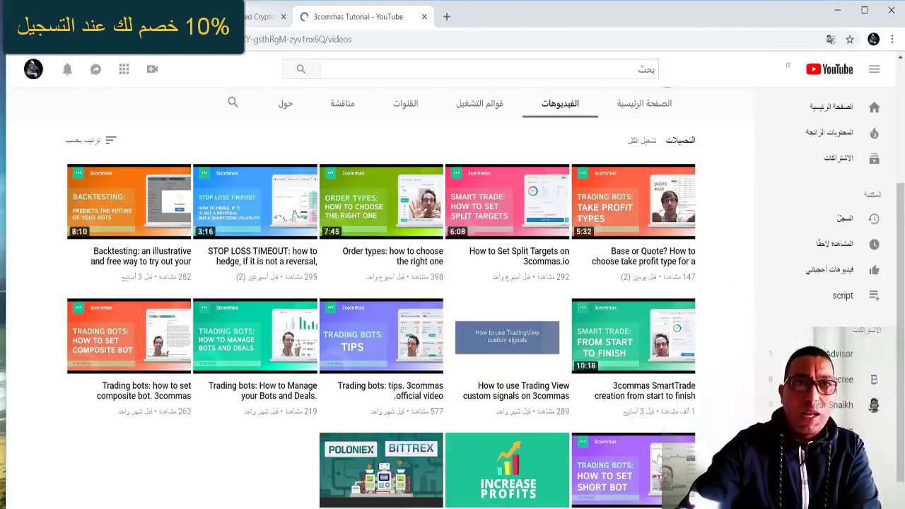
click(262, 16)
click(424, 17)
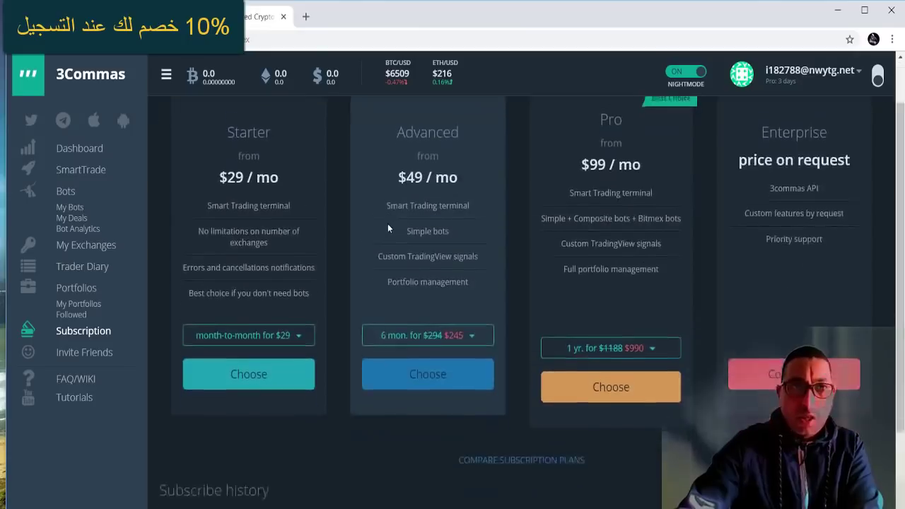
click(79, 174)
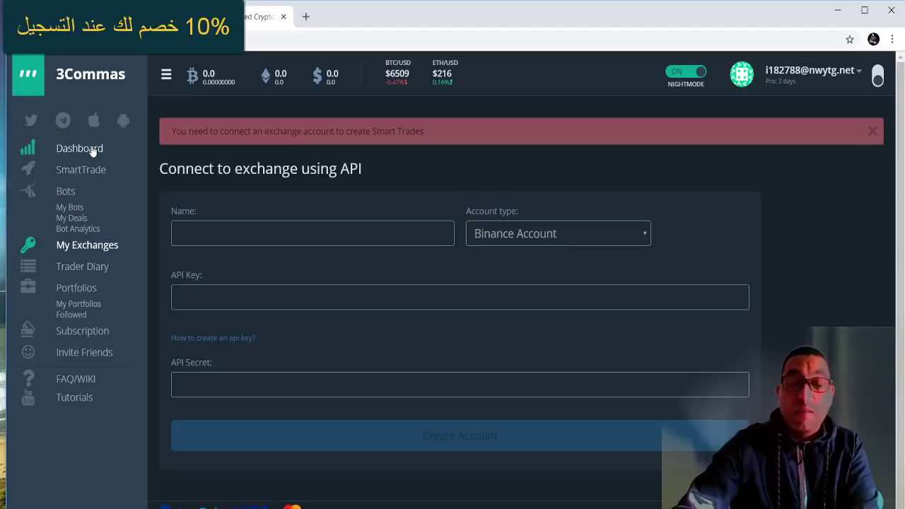
- Add a simple bot from My Bots and follow its 'here' link to the Binance API connection form
click(69, 208)
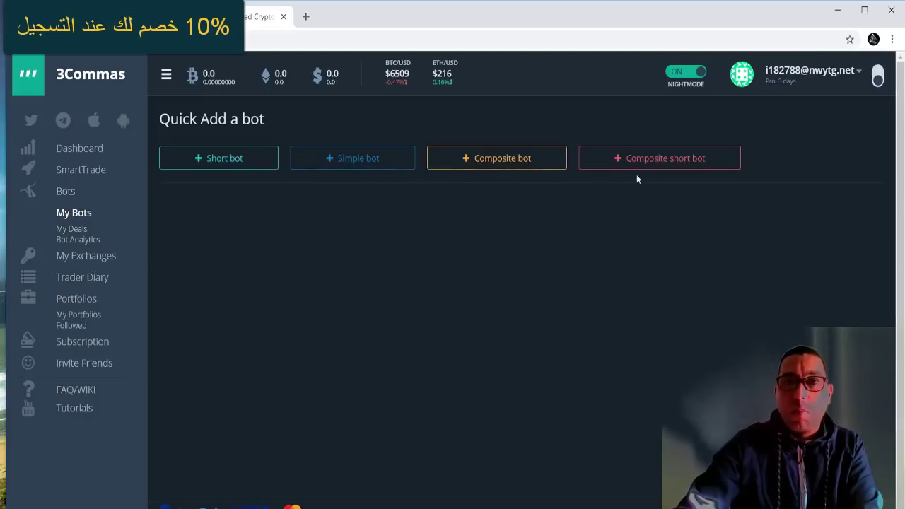
click(358, 161)
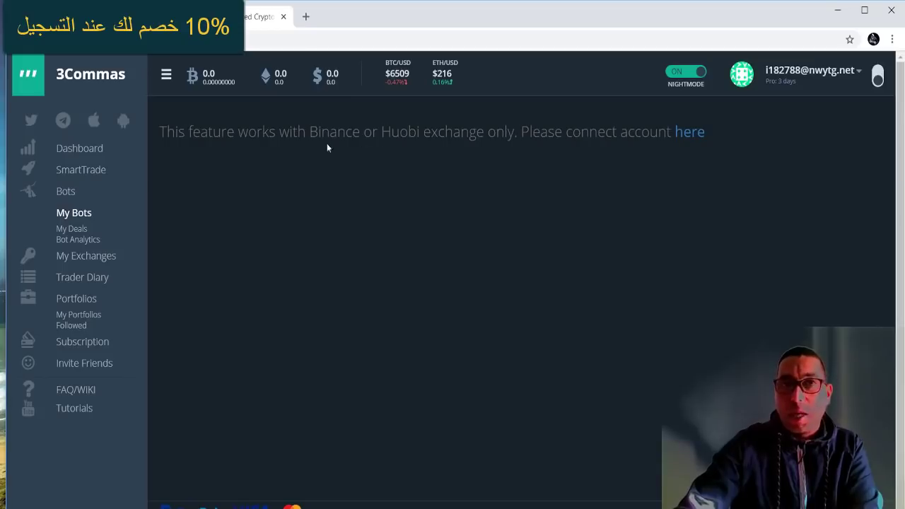
click(698, 135)
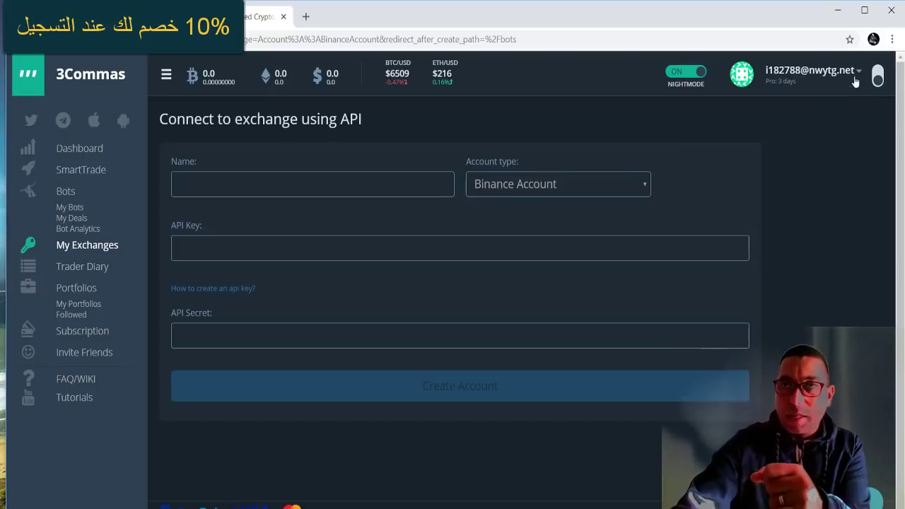
mouse_move(856, 82)
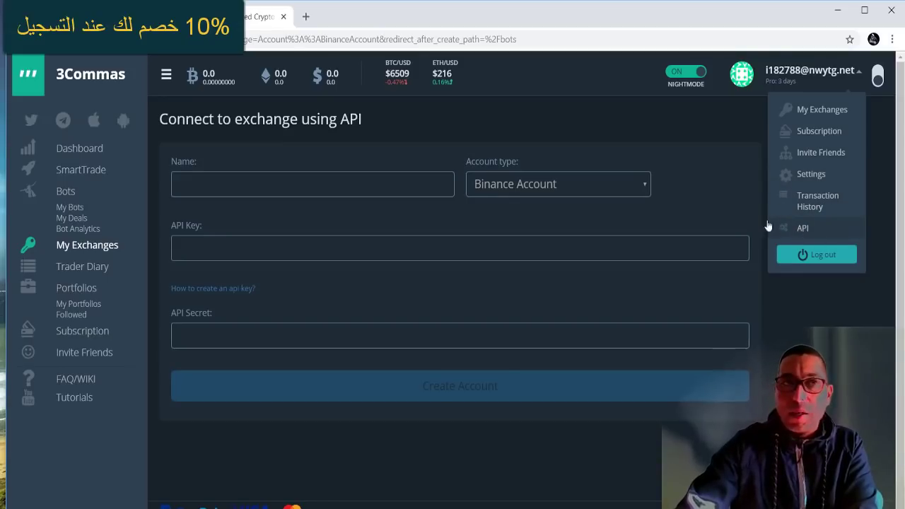
- Open account Settings and highlight the 10% discount promo offer text
click(799, 175)
scroll(570, 162, down, 2)
scroll(570, 162, up, 2)
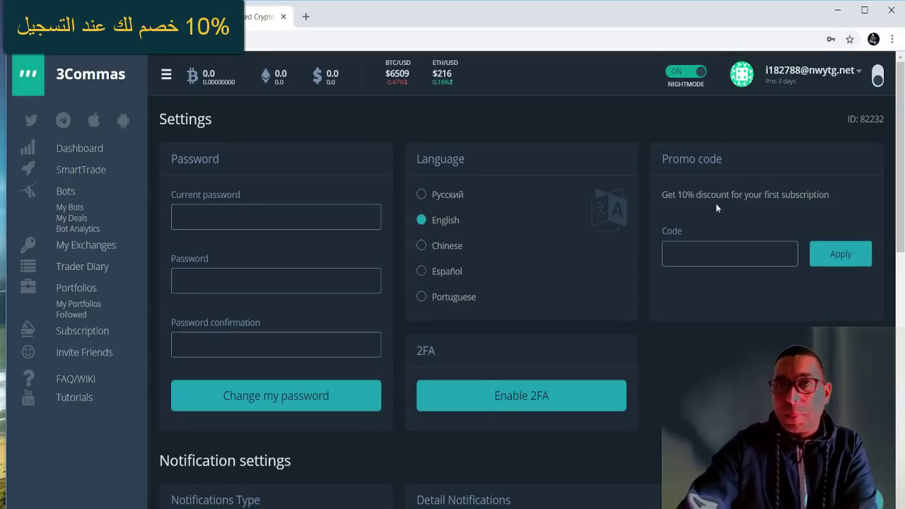
drag(668, 196, 831, 205)
click(831, 205)
drag(690, 234, 668, 193)
click(690, 210)
- Enable iOS/Android app notifications for Profit Taken in Notification settings
scroll(688, 210, down, 3)
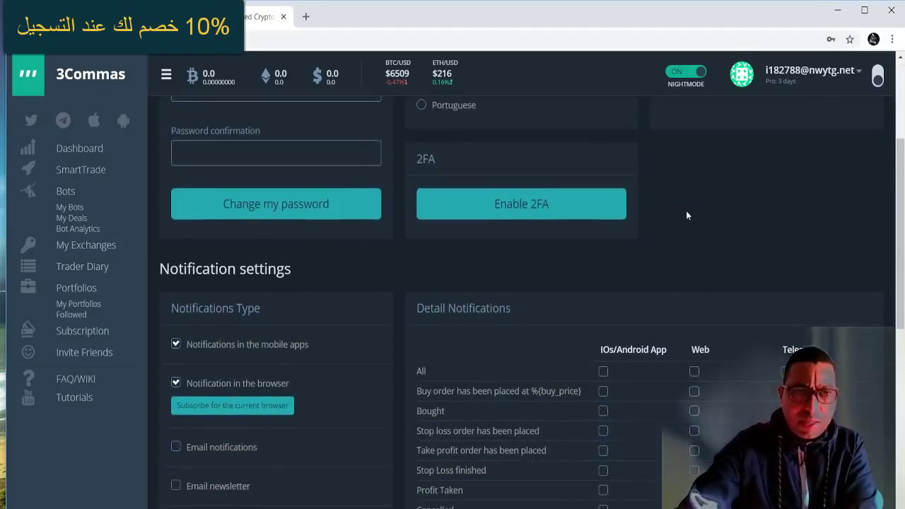
scroll(686, 215, down, 2)
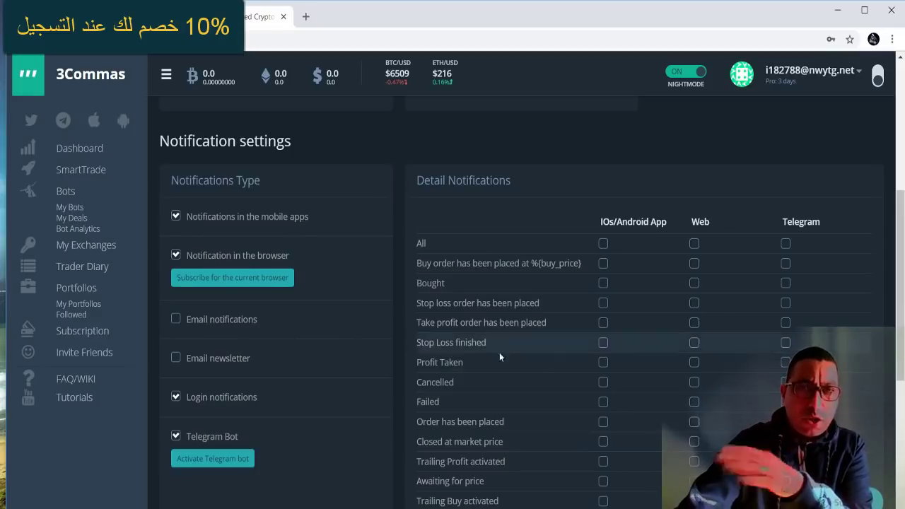
scroll(500, 352, down, 1)
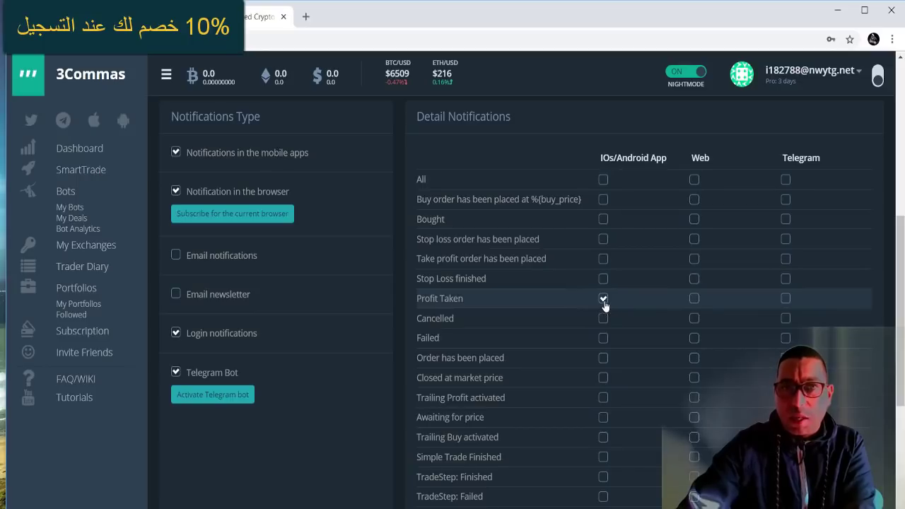
click(603, 299)
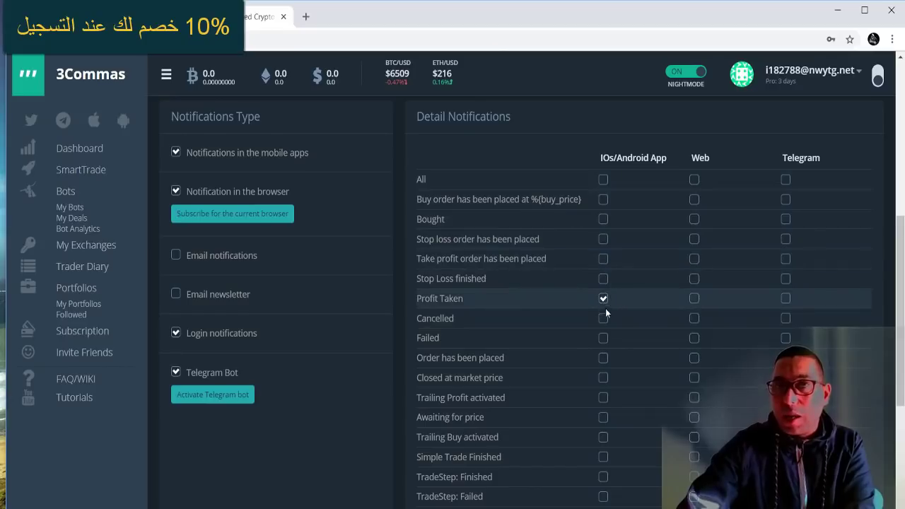
scroll(645, 328, down, 4)
scroll(647, 323, up, 4)
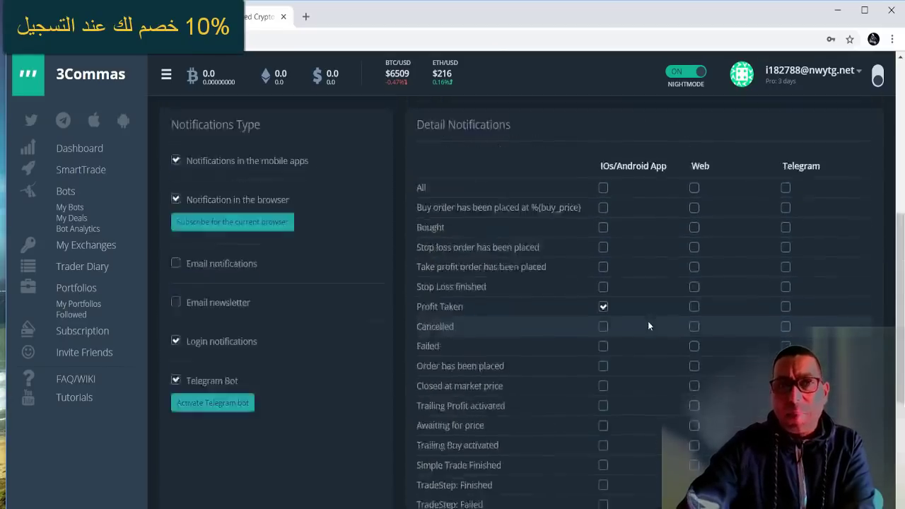
scroll(648, 321, up, 5)
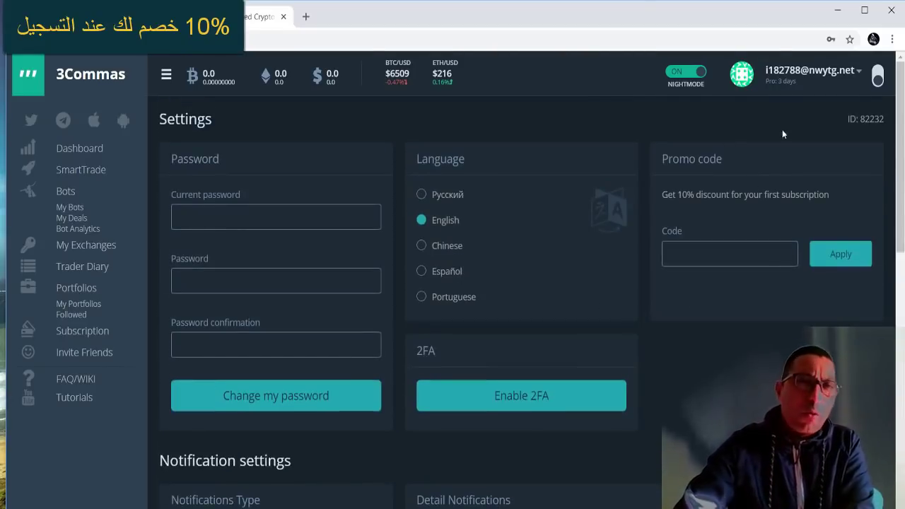
click(847, 81)
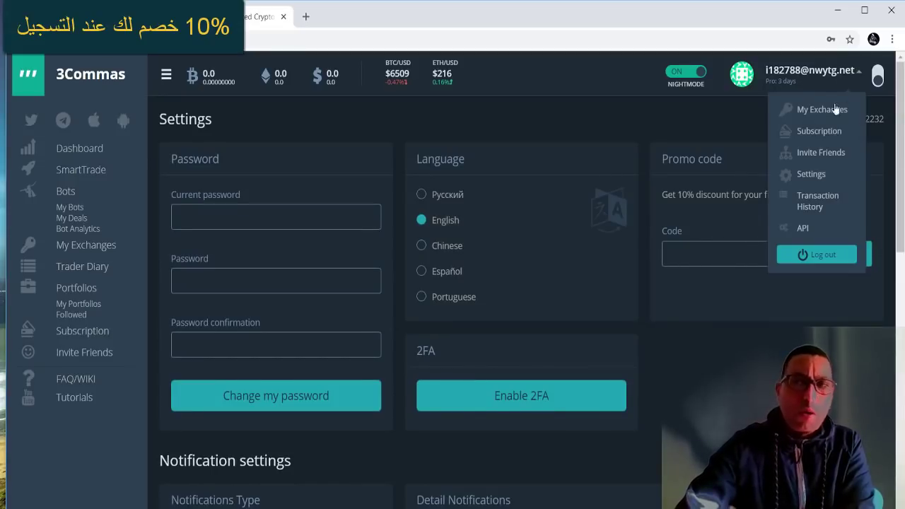
- Log out, then sign in to the other account using its 2FA code
click(810, 256)
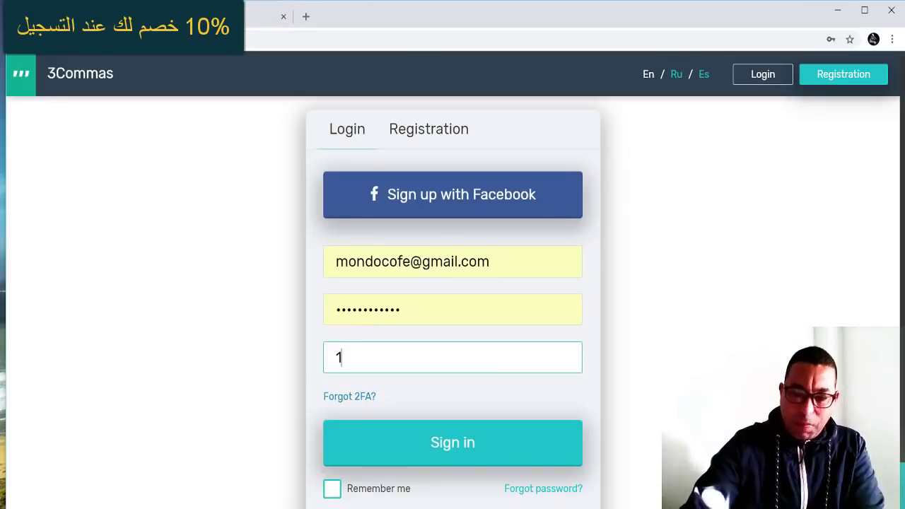
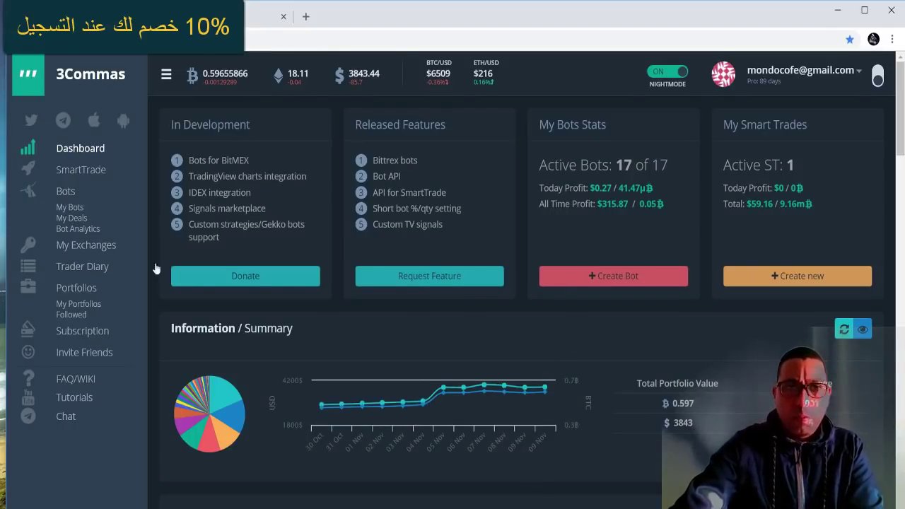
- Scroll down to the Top currencies/tokens table, then back up to the In Development and stats cards
scroll(313, 343, down, 5)
scroll(329, 333, down, 10)
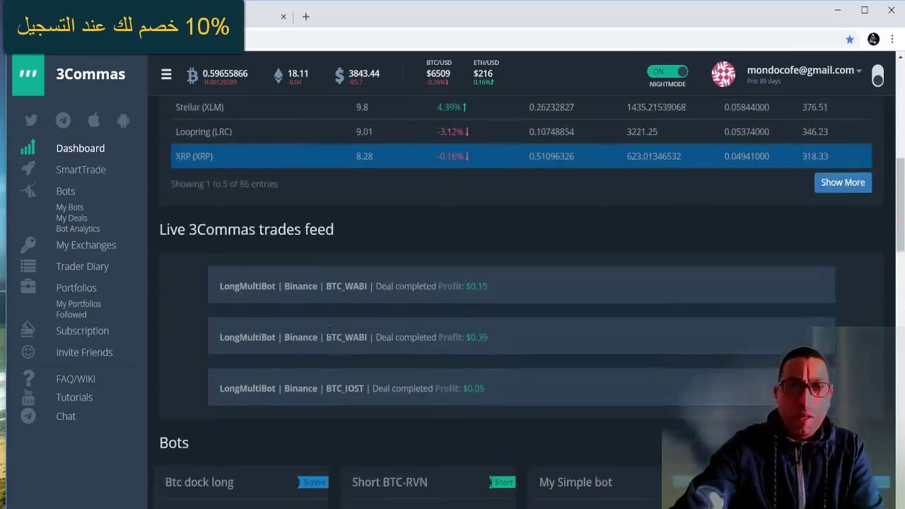
scroll(328, 335, down, 11)
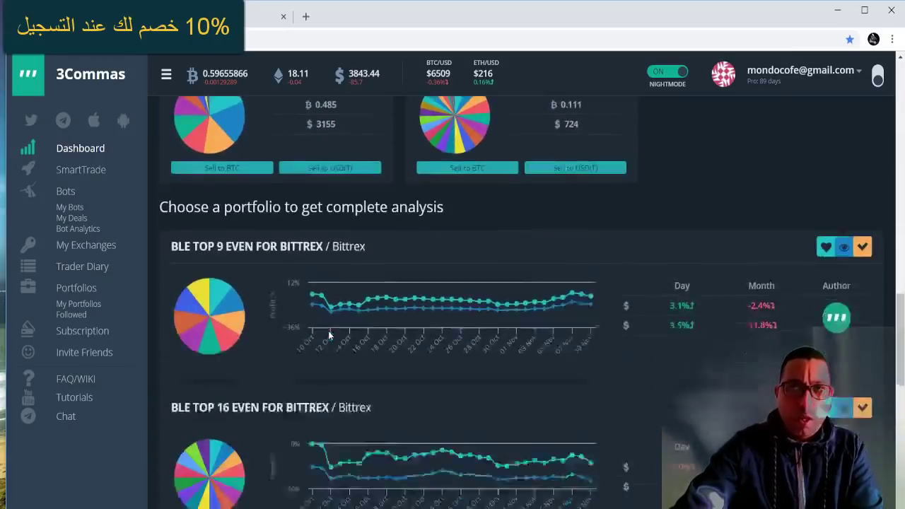
scroll(328, 336, down, 4)
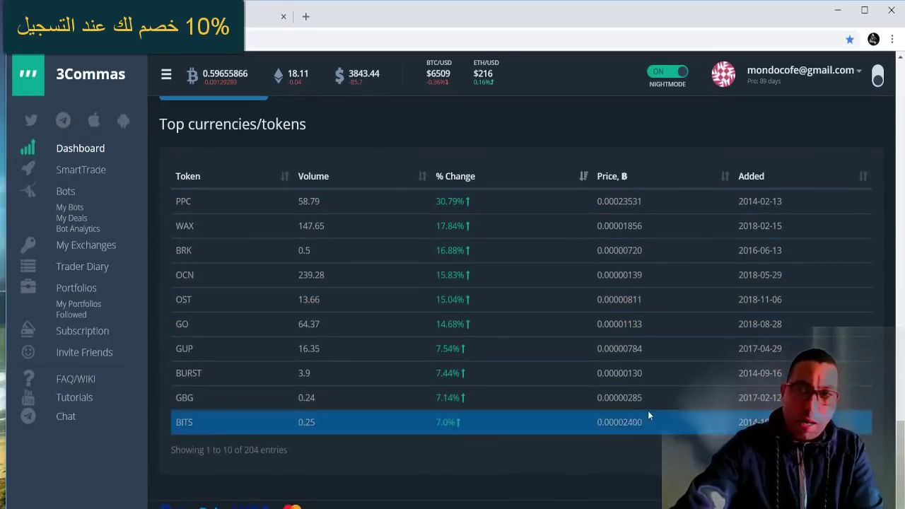
scroll(641, 409, up, 13)
scroll(640, 407, up, 12)
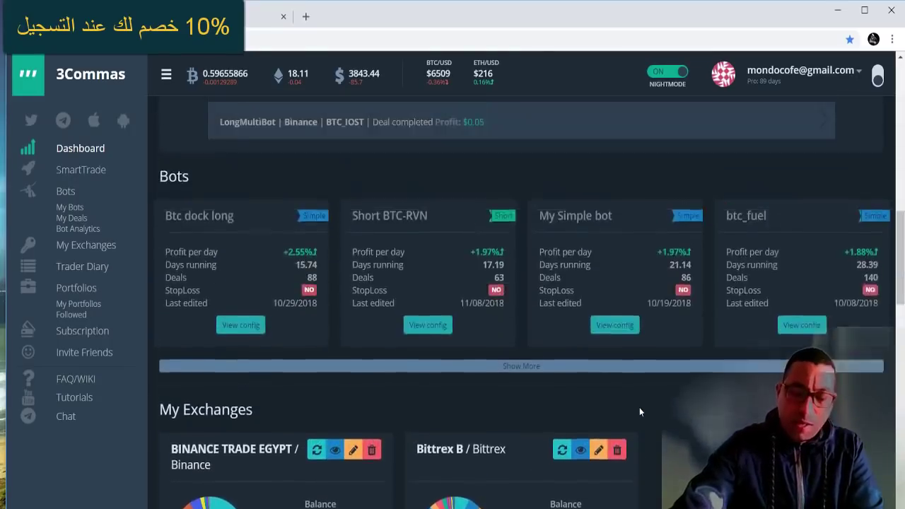
scroll(638, 394, up, 4)
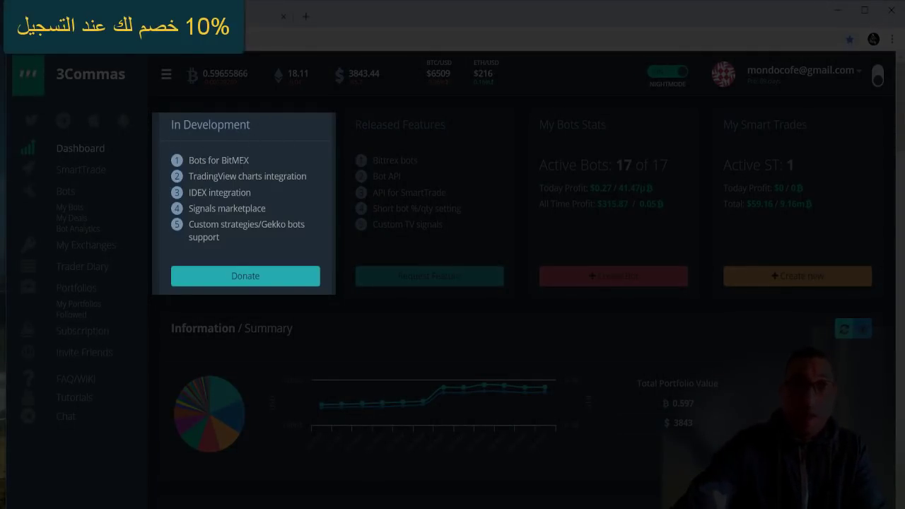
drag(252, 162, 188, 162)
drag(314, 180, 195, 177)
drag(254, 194, 199, 193)
drag(288, 212, 195, 194)
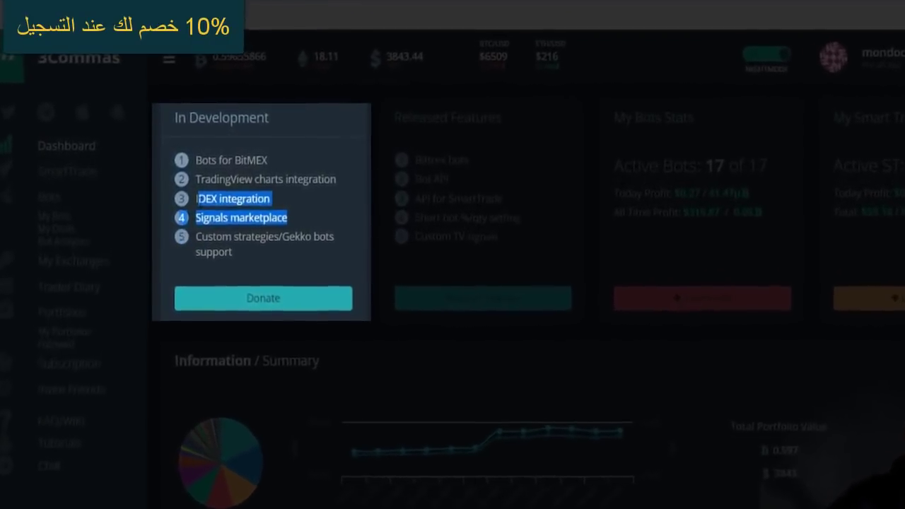
click(278, 247)
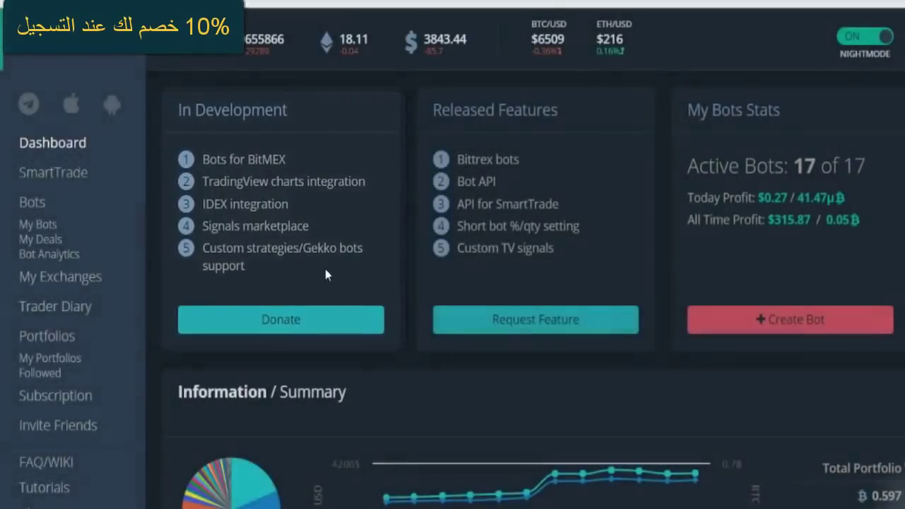
scroll(325, 280, down, 1)
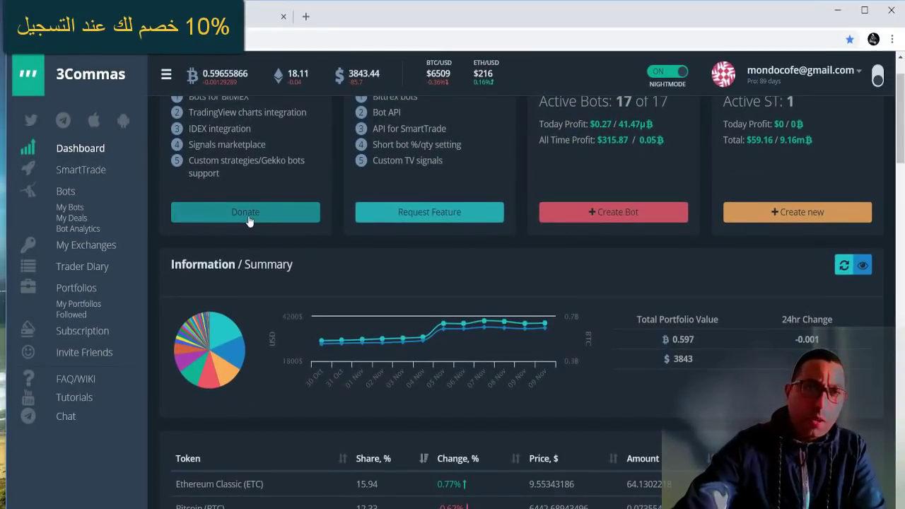
scroll(251, 219, up, 1)
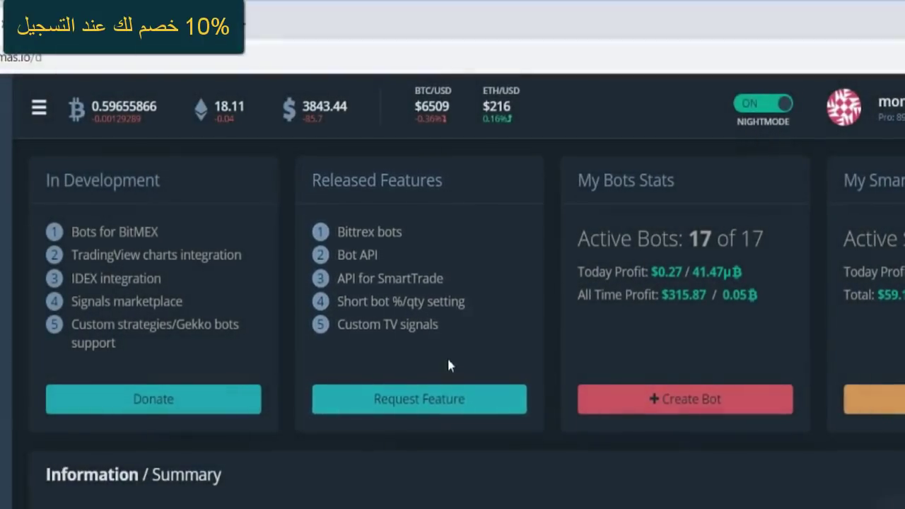
click(388, 396)
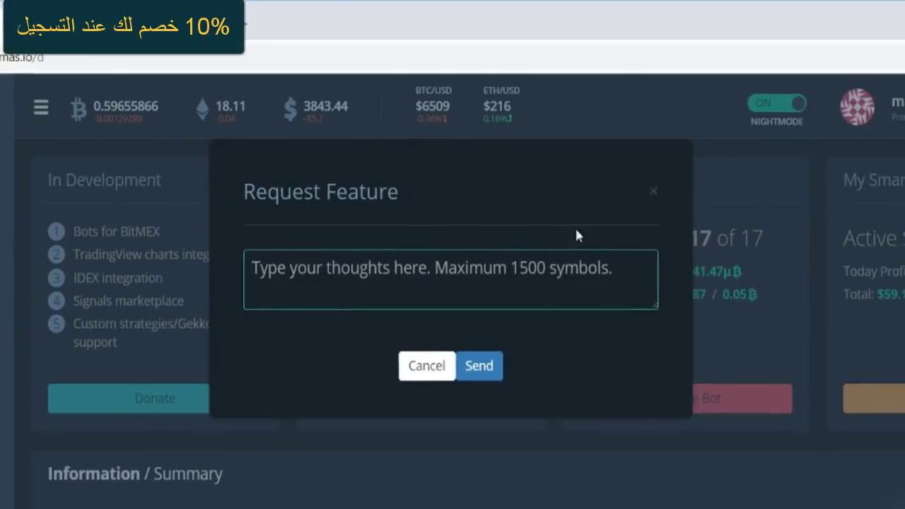
click(654, 191)
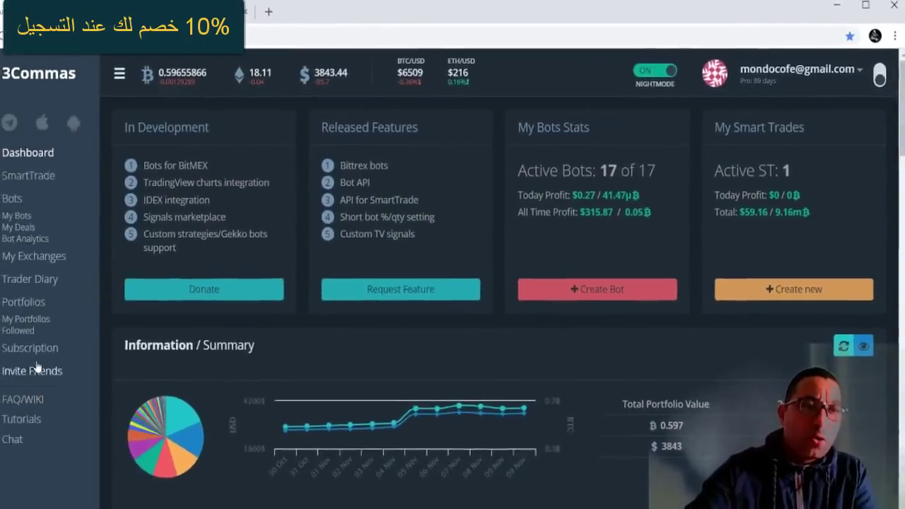
- Open Subscription and scroll through the Starter, Advanced, Pro and Enterprise tiers, with Pro active until Feb 5, 2019
click(83, 331)
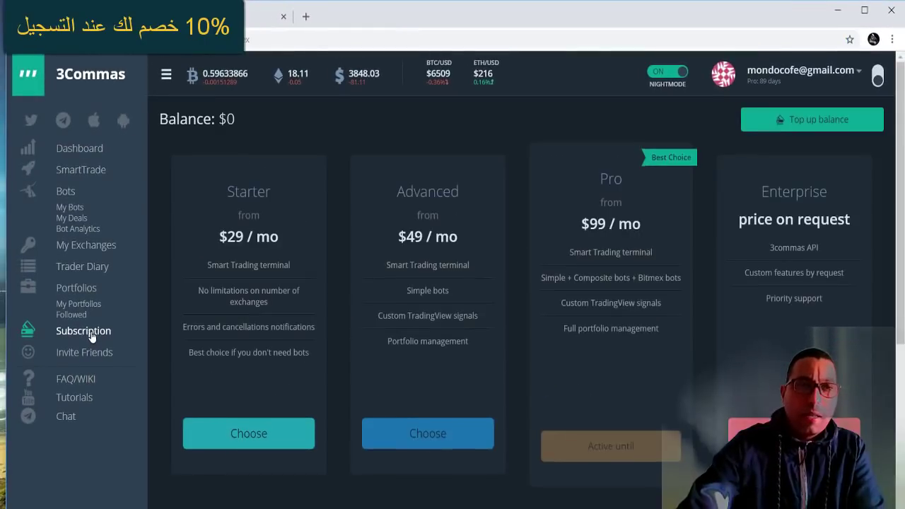
scroll(92, 336, down, 2)
scroll(91, 336, up, 2)
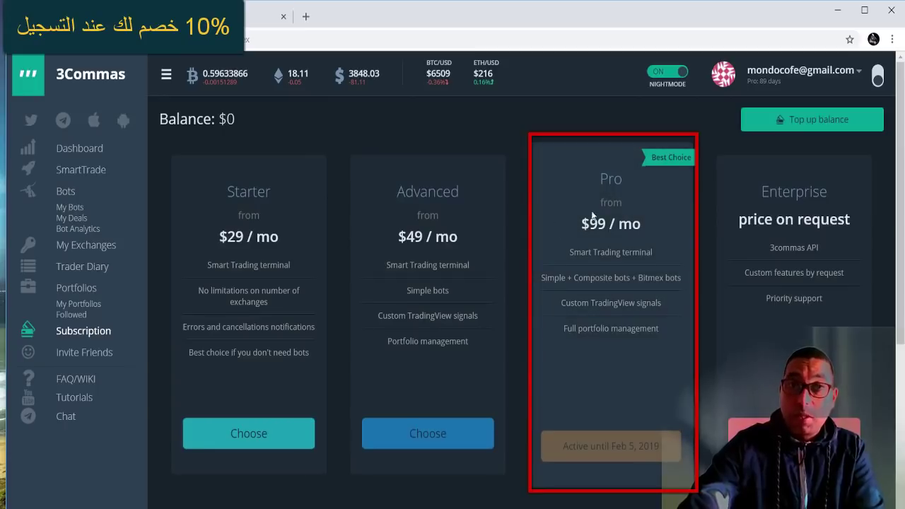
scroll(610, 452, down, 1)
scroll(610, 453, up, 1)
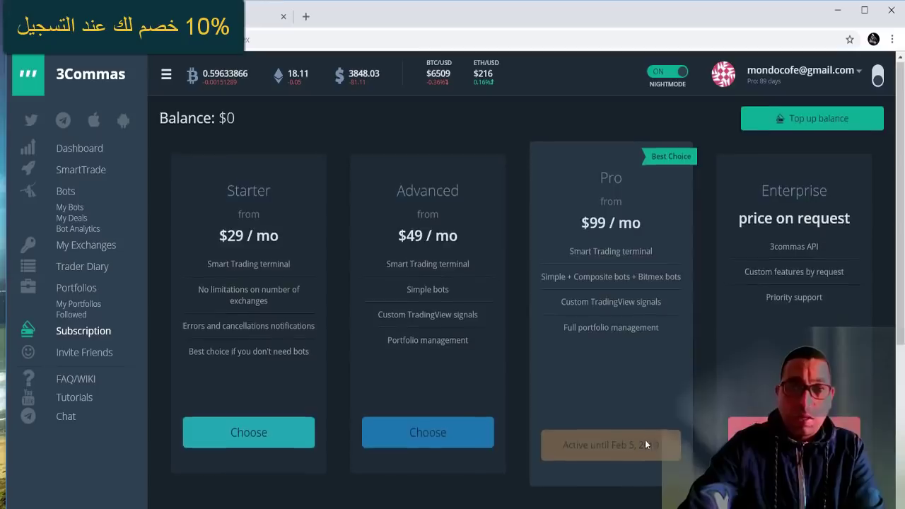
scroll(413, 244, down, 1)
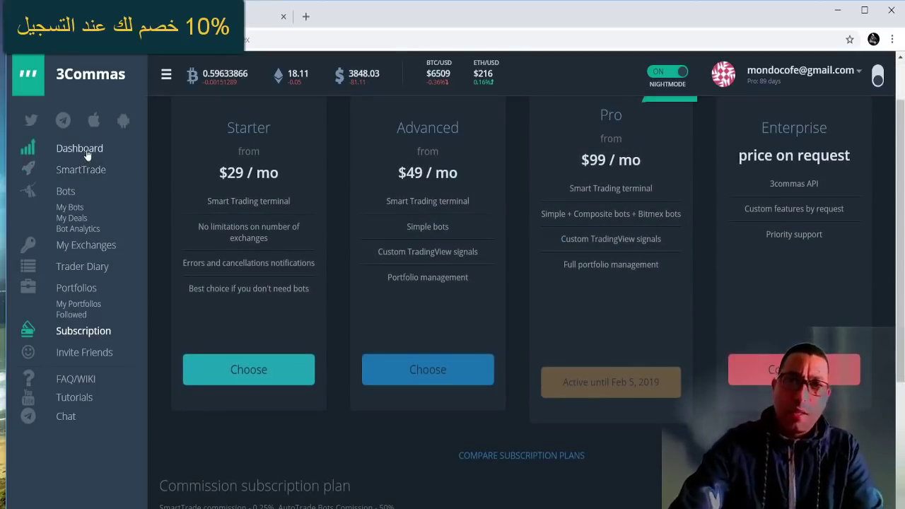
scroll(675, 242, up, 1)
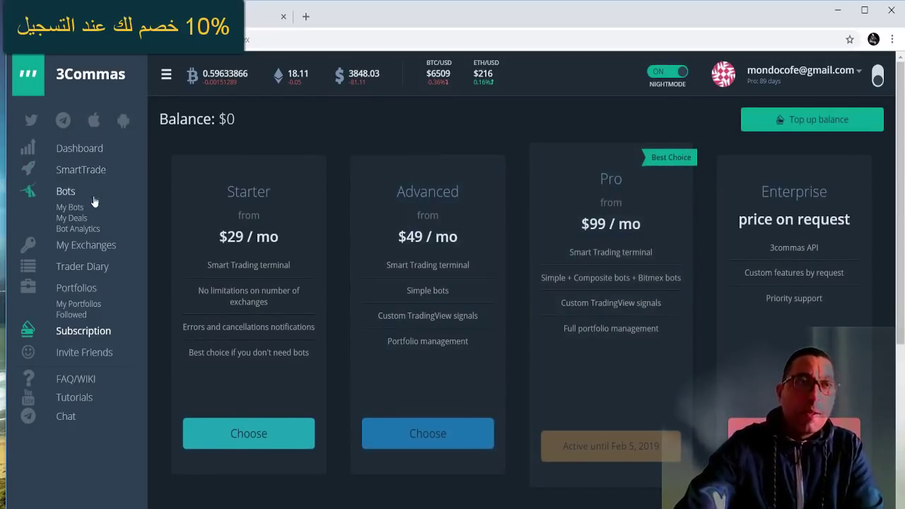
- Return to the dashboard and highlight the bots' all-time dollar, all-time BTC and today's profit
click(81, 149)
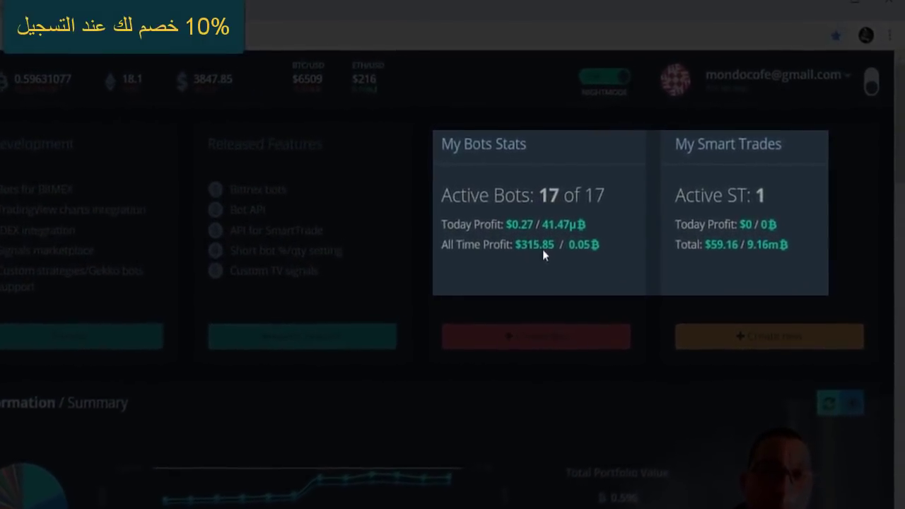
drag(542, 247, 515, 246)
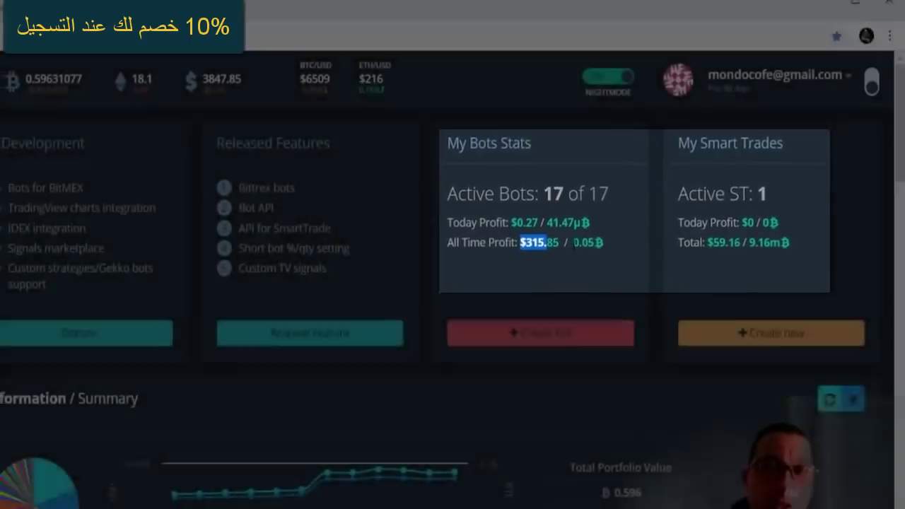
drag(575, 242, 591, 243)
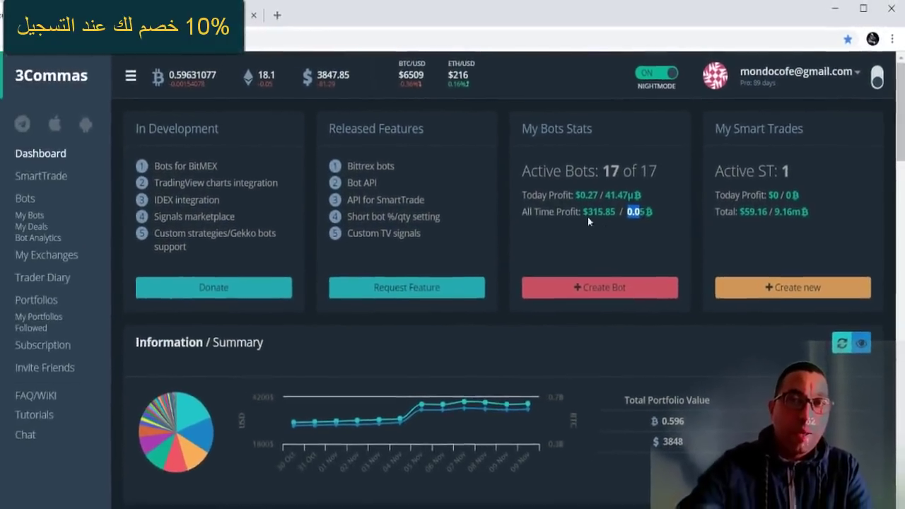
drag(587, 195, 599, 195)
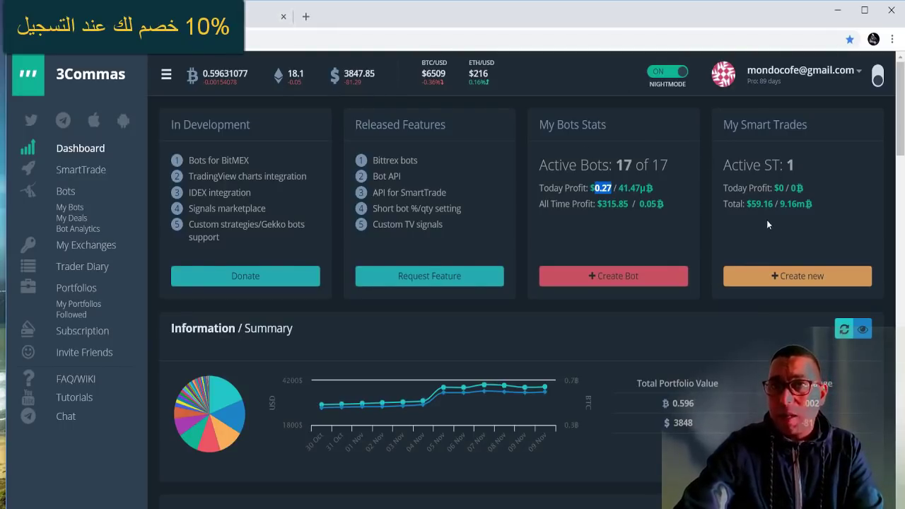
- Highlight the smart trades' total profit and both statistics blocks, then clear the selection
drag(774, 204, 752, 204)
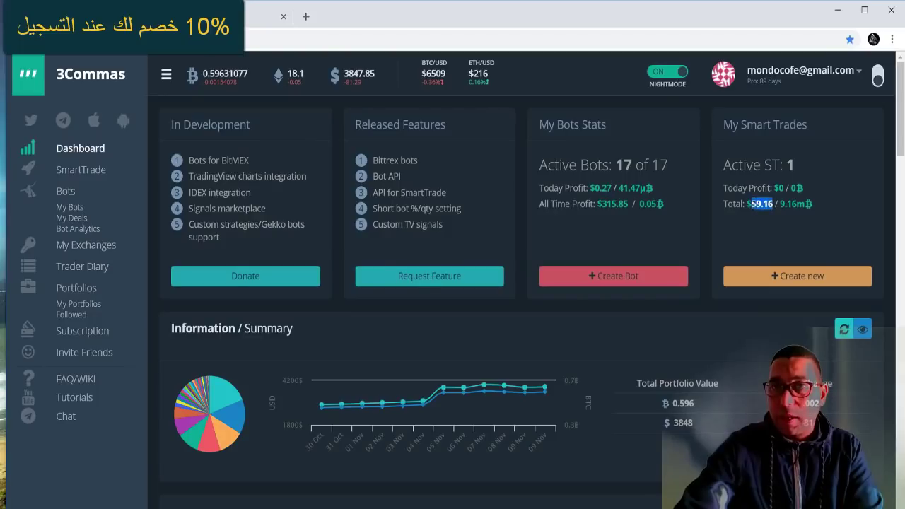
drag(669, 211, 548, 165)
drag(831, 209, 723, 181)
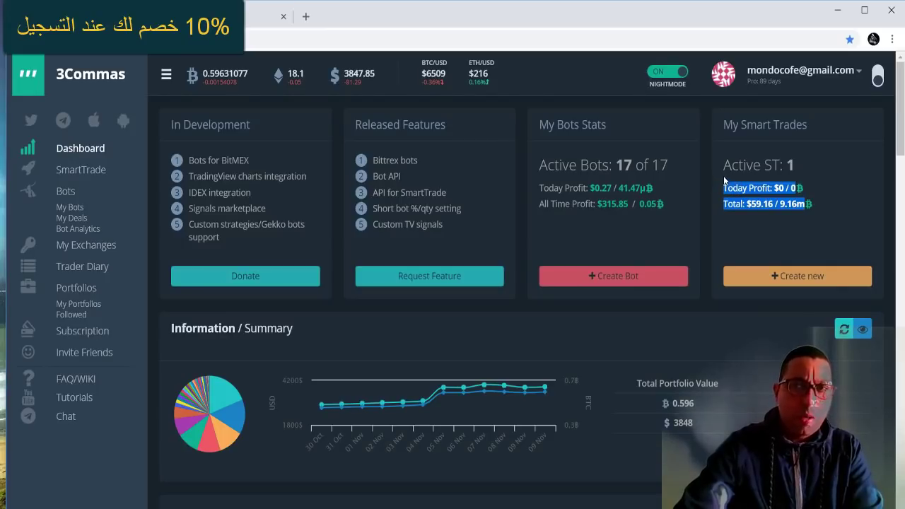
click(842, 181)
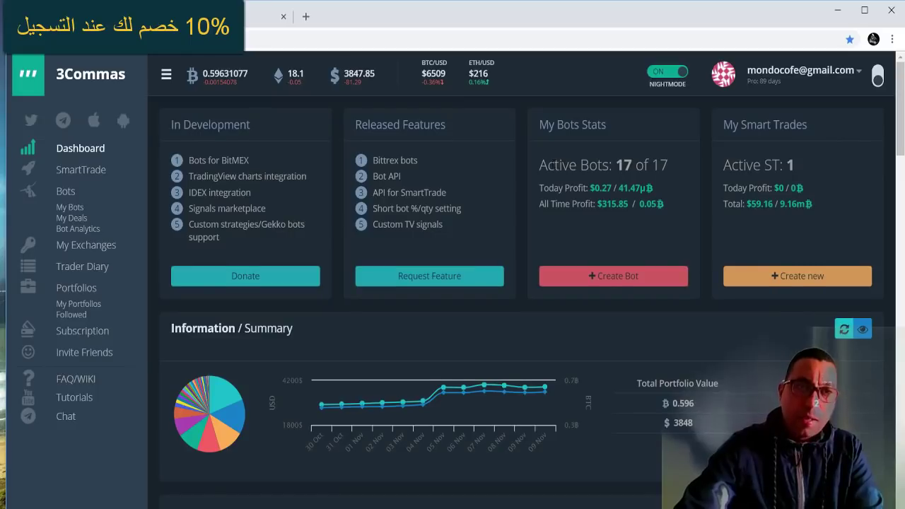
scroll(552, 167, down, 1)
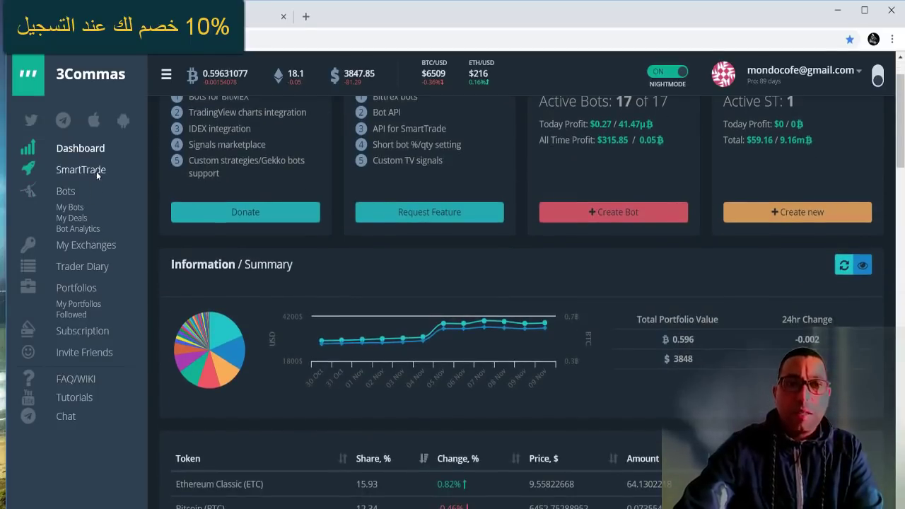
- Open the SmartTrade terminal and preview the Smart Trade, Smart Sell and Smart Cover order forms
click(96, 171)
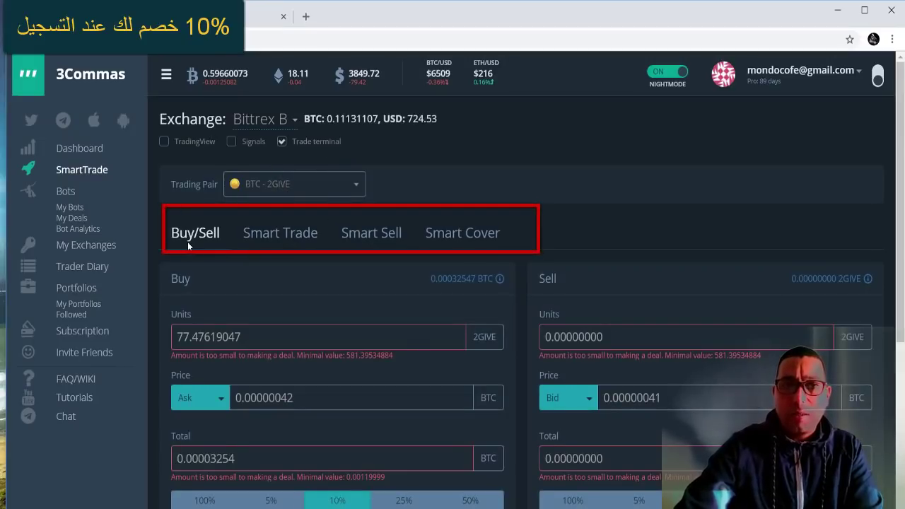
click(302, 236)
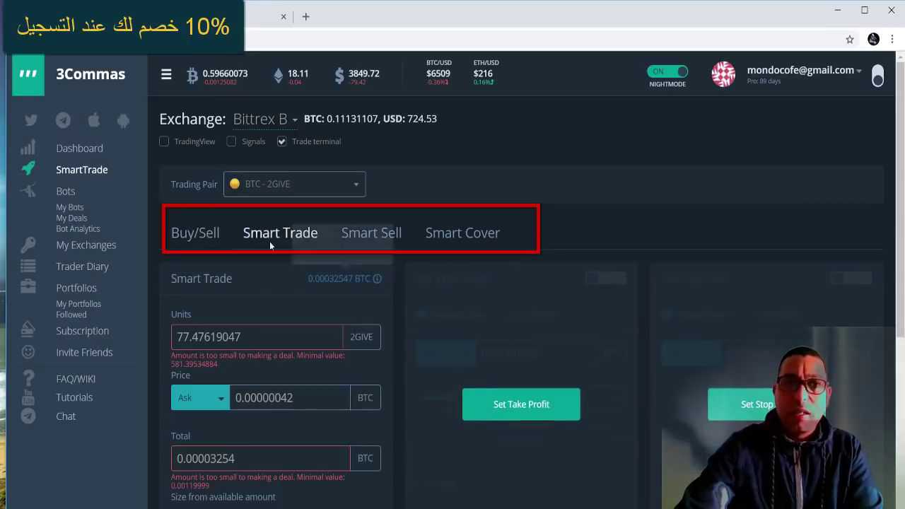
click(368, 239)
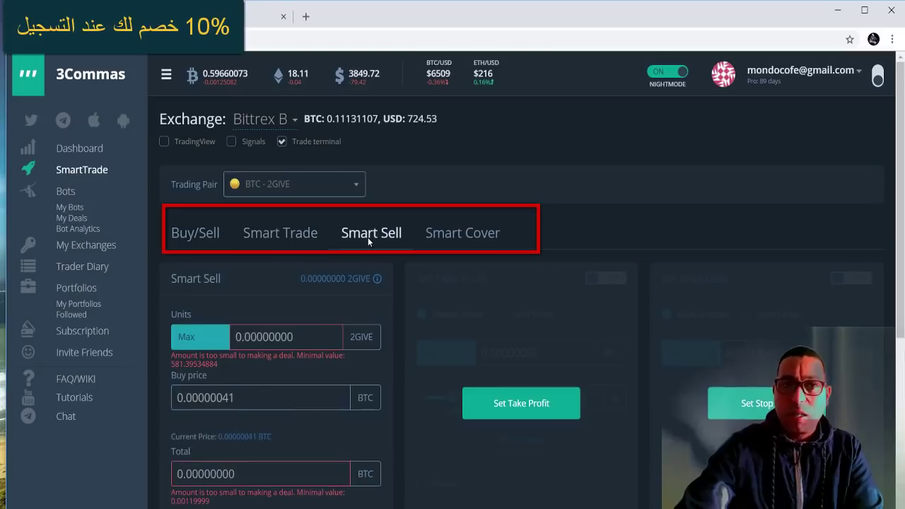
click(463, 242)
scroll(461, 242, down, 1)
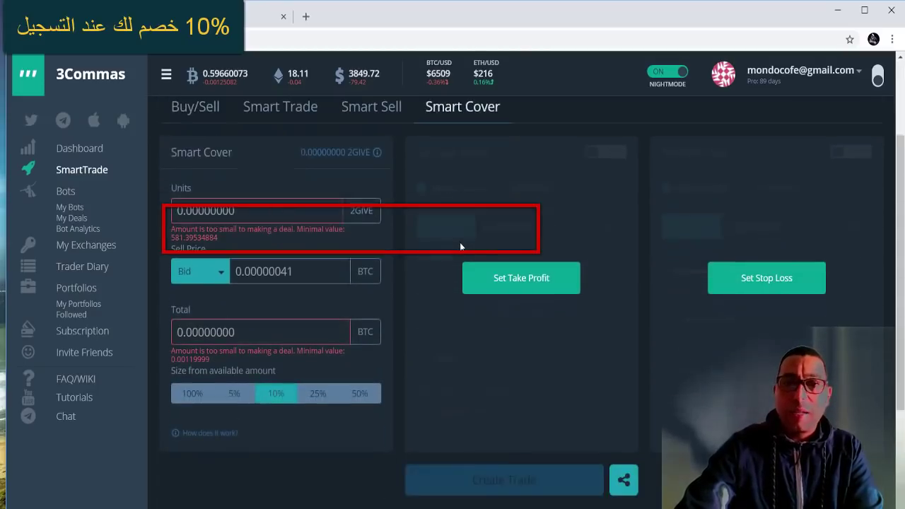
scroll(461, 247, up, 1)
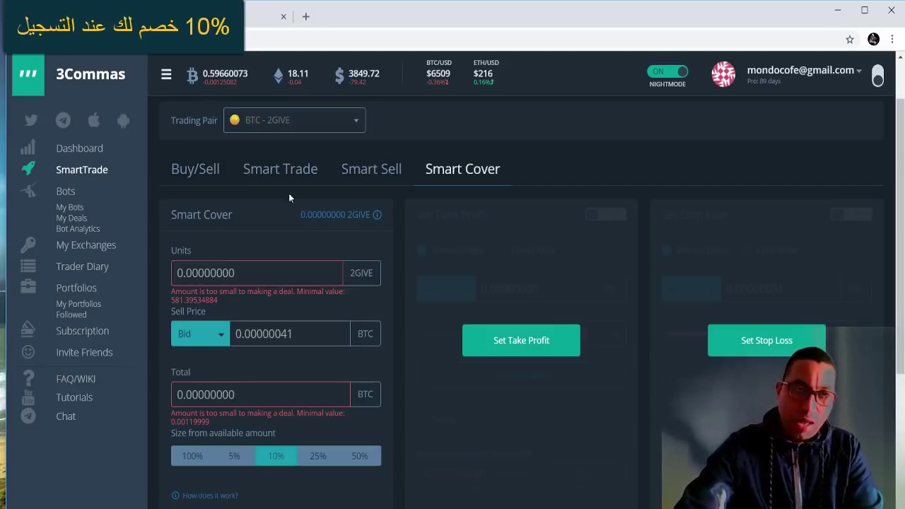
- Return to the Buy/Sell forms and select the 77.47619047 buy units amount
click(216, 177)
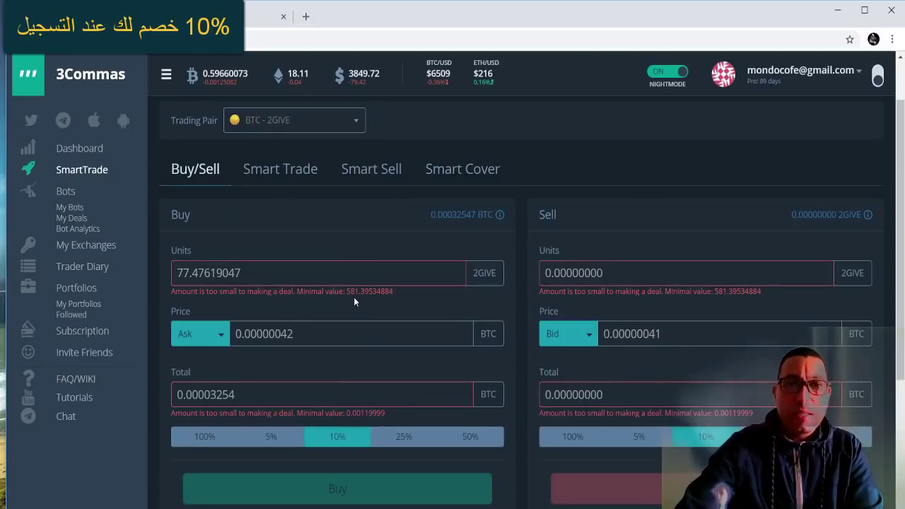
double_click(332, 276)
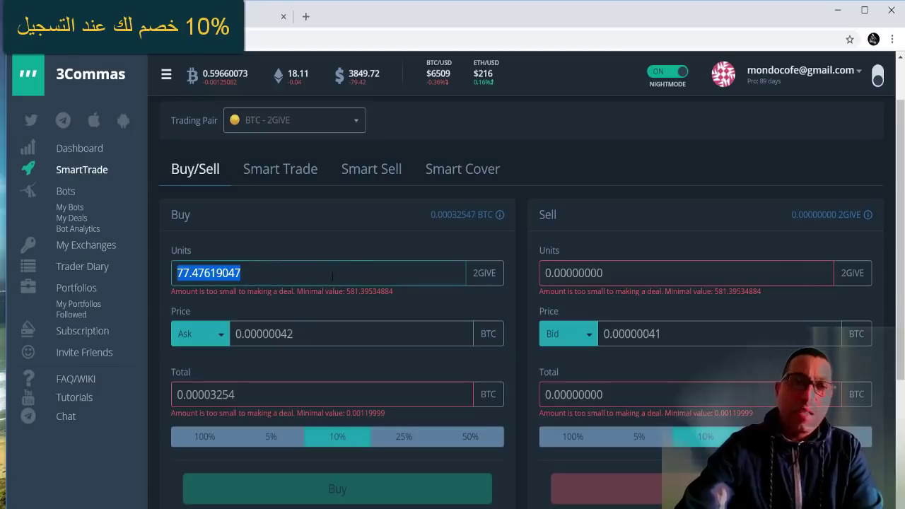
scroll(347, 235, down, 1)
mouse_move(460, 151)
scroll(454, 286, up, 2)
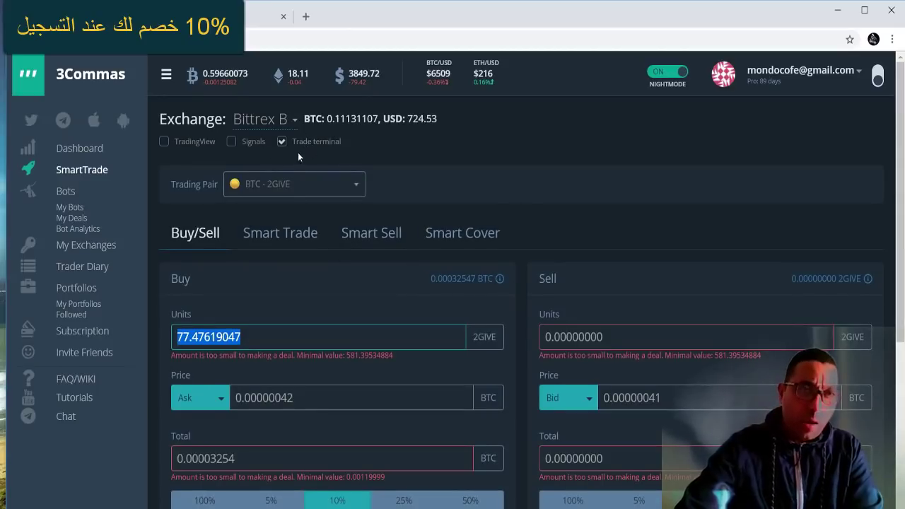
- Switch the terminal to BINANCE TRADE EGYPT and pick the BTC - BCC pair by searching 'bcc'
click(294, 121)
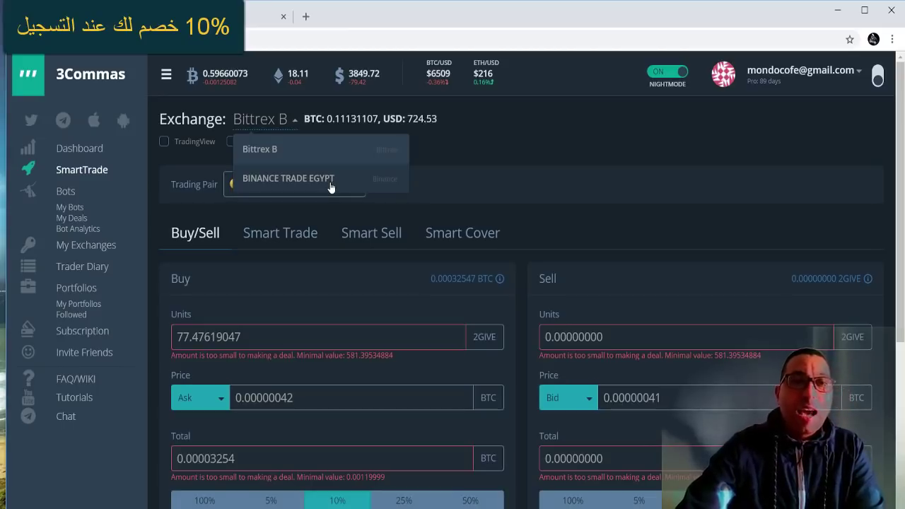
click(307, 178)
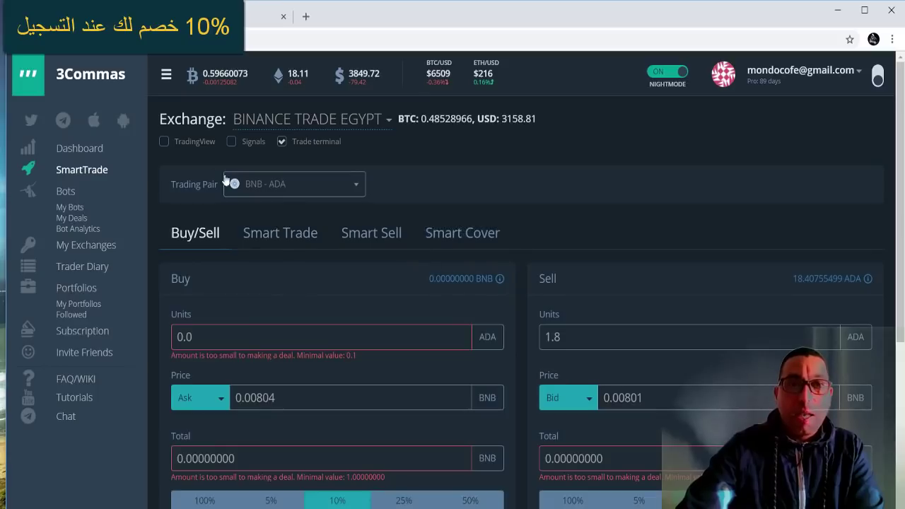
click(329, 187)
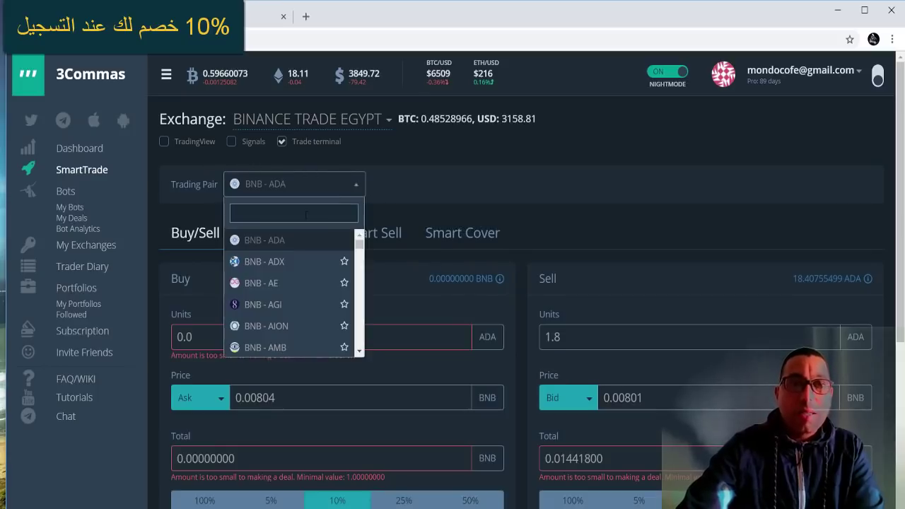
text(bcc)
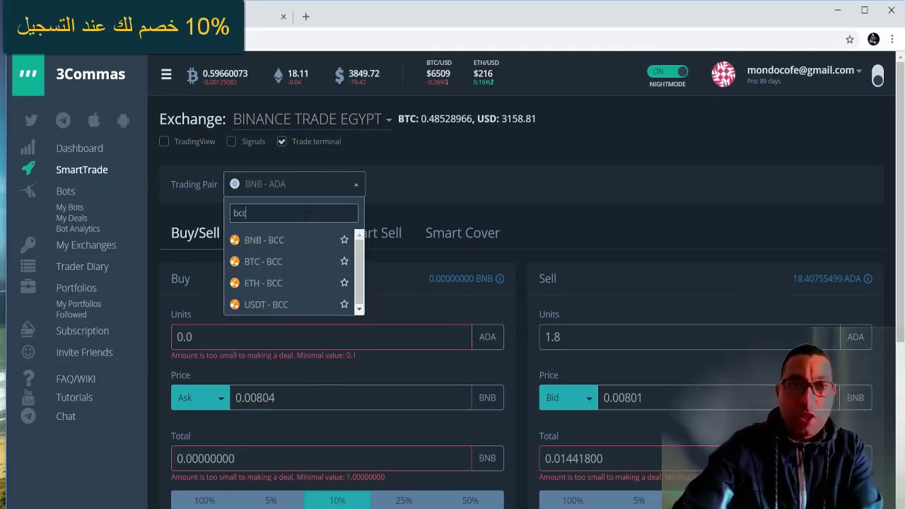
click(270, 263)
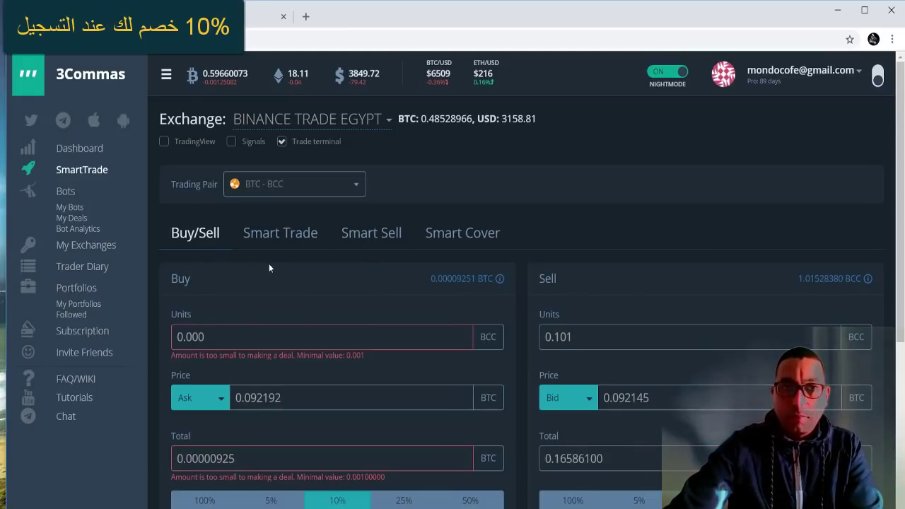
- Search the pair list again for 'bc' and close it, keeping BTC - BCC
click(338, 193)
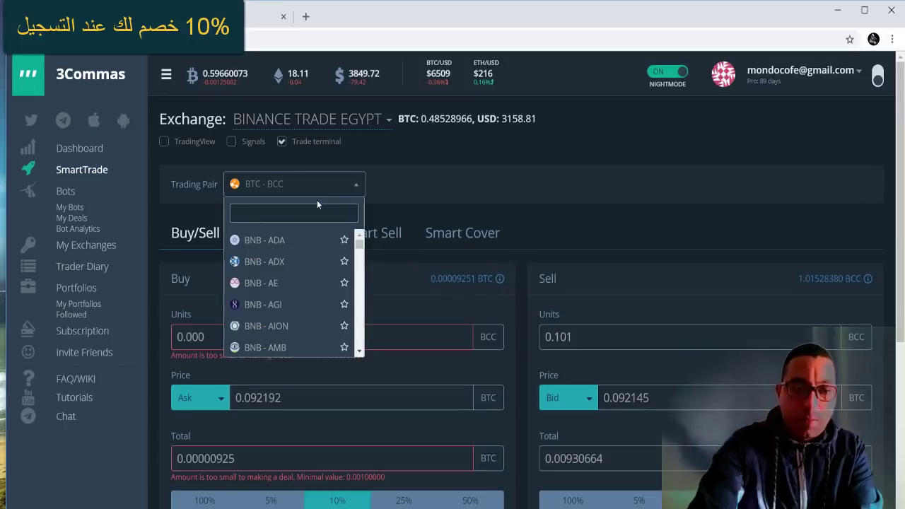
text(bcc)
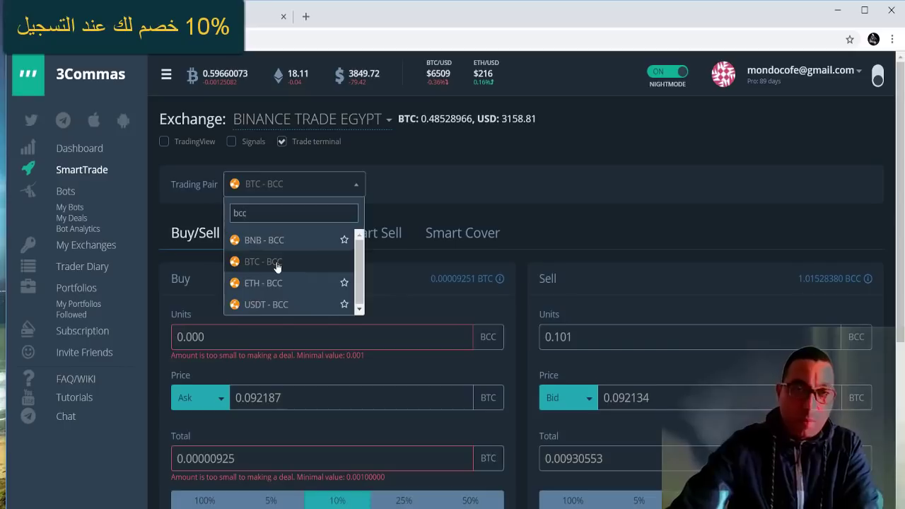
mouse_move(457, 280)
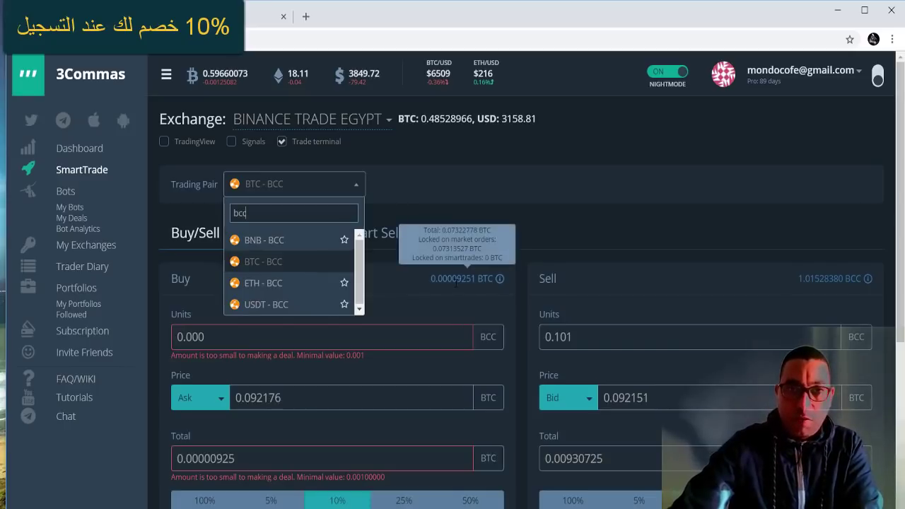
click(243, 260)
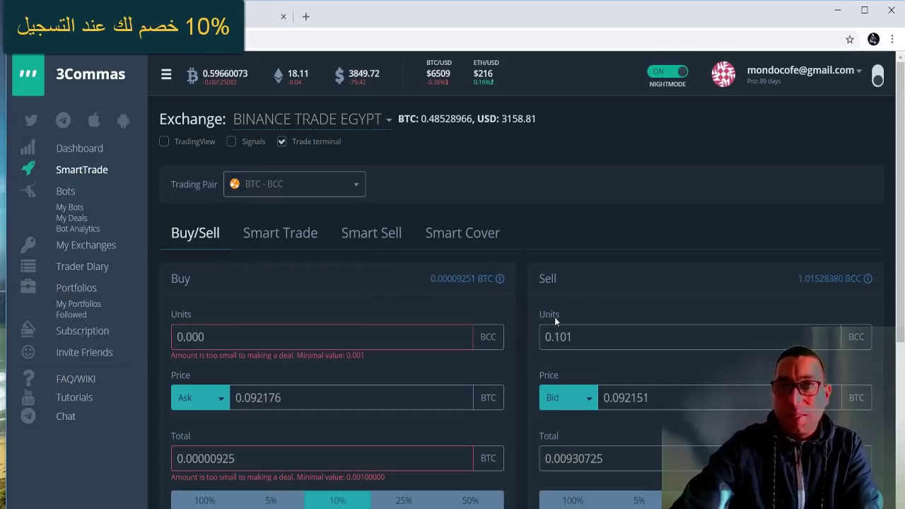
- Try the 25%, 50%, 100% and 5% sell amount buttons, then drag back to 50%
mouse_move(835, 279)
scroll(803, 294, down, 1)
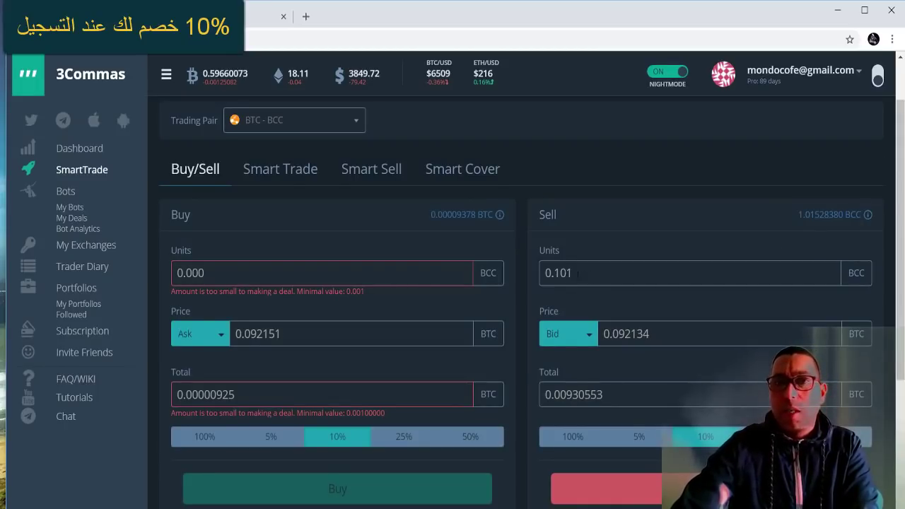
mouse_move(453, 213)
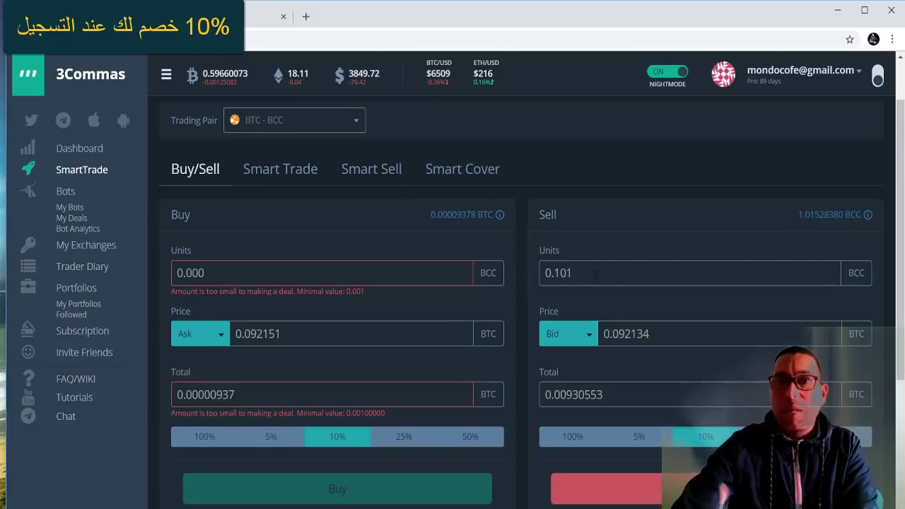
scroll(610, 278, down, 2)
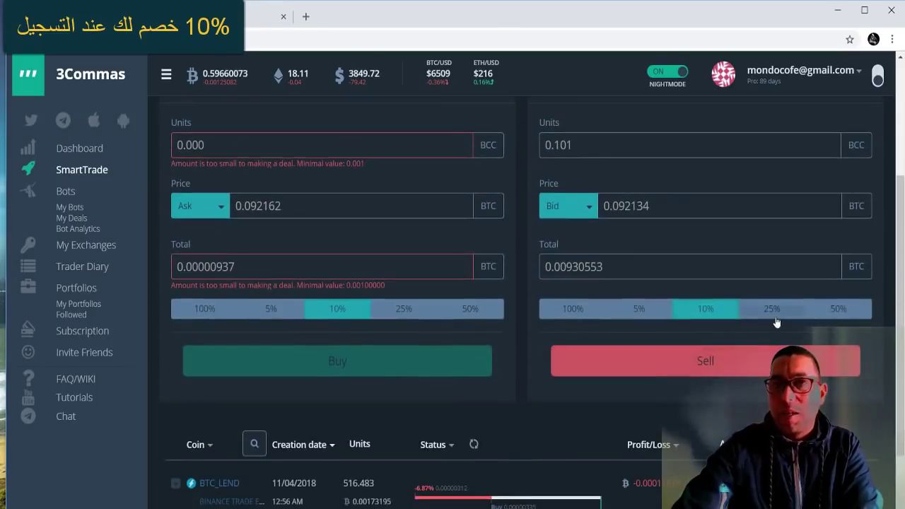
click(776, 316)
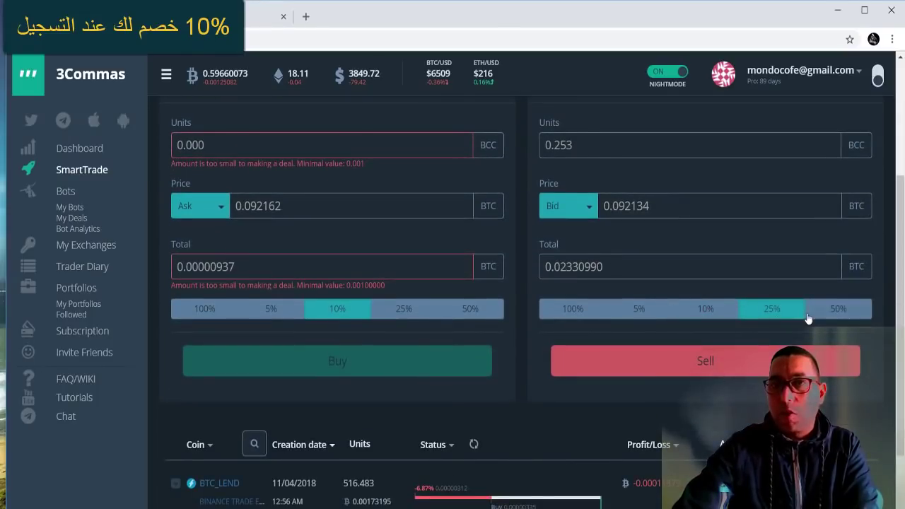
click(832, 314)
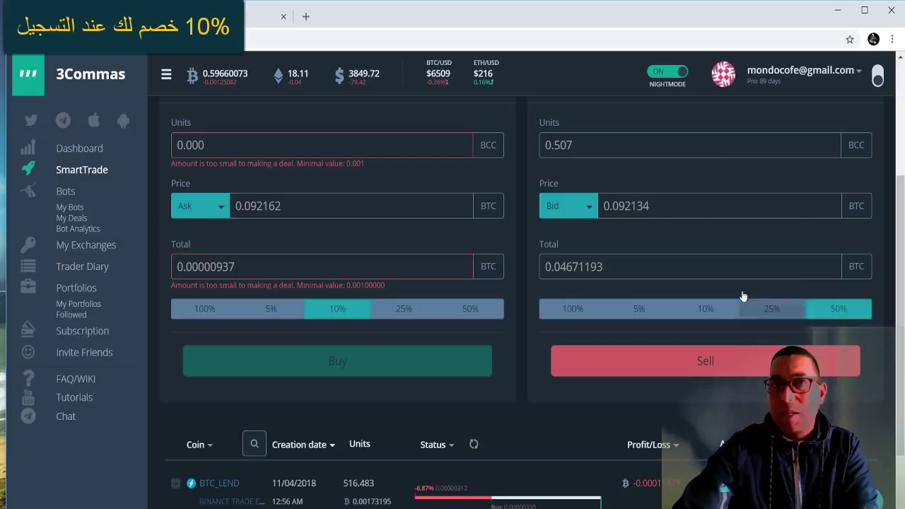
click(573, 309)
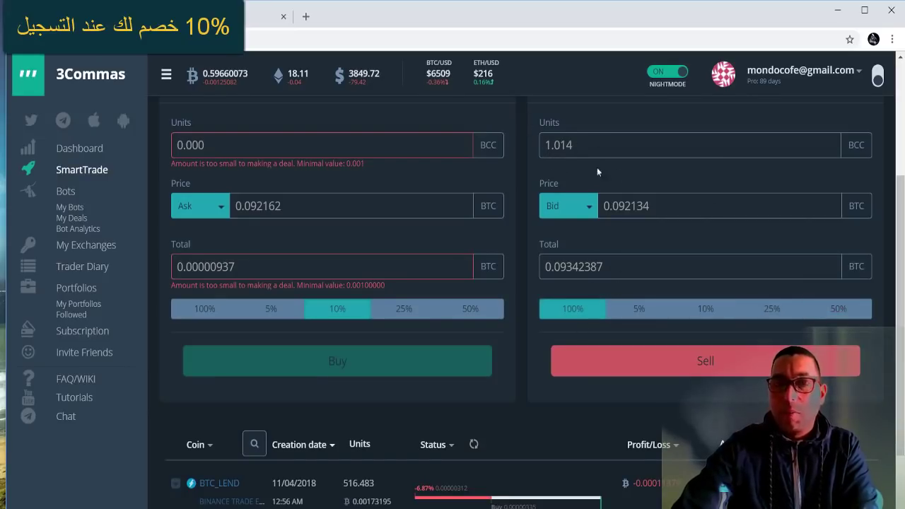
click(643, 310)
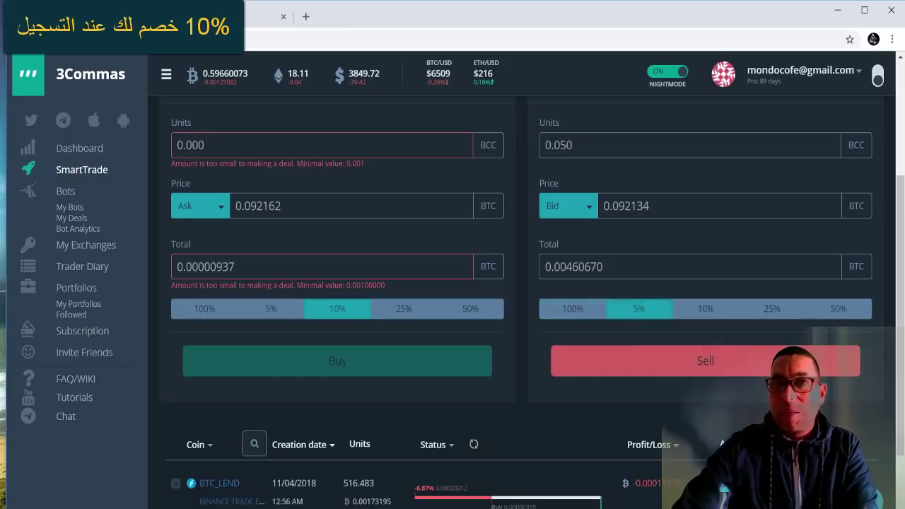
drag(695, 324, 792, 297)
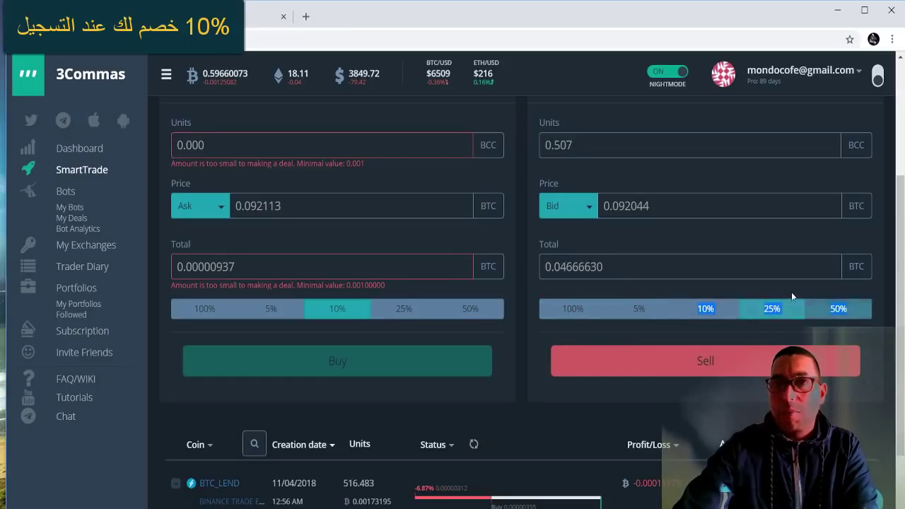
- Check the sell and buy price type options, keeping Ask for the buy price
click(569, 206)
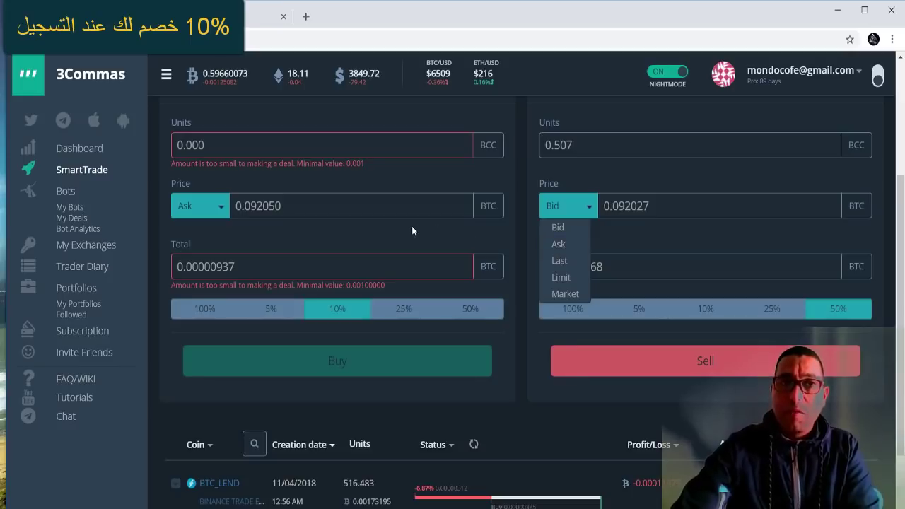
click(216, 206)
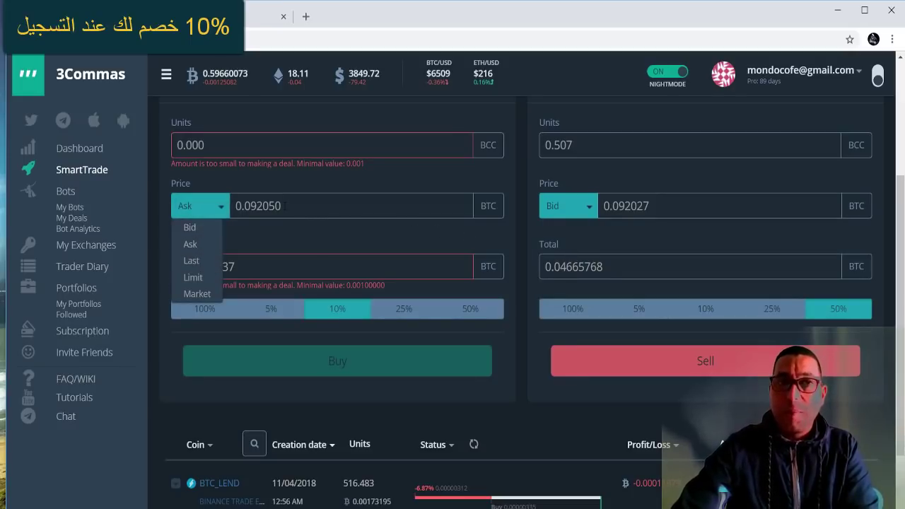
click(194, 243)
scroll(295, 292, up, 3)
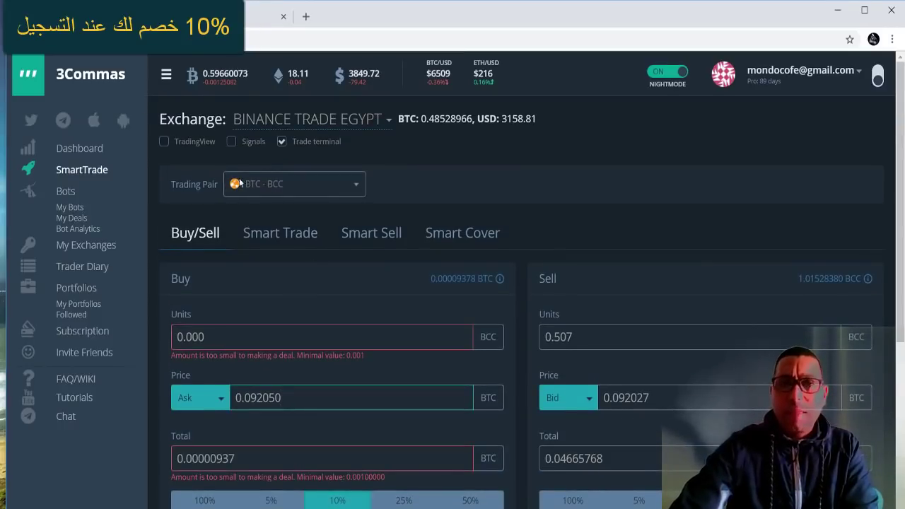
scroll(668, 444, down, 2)
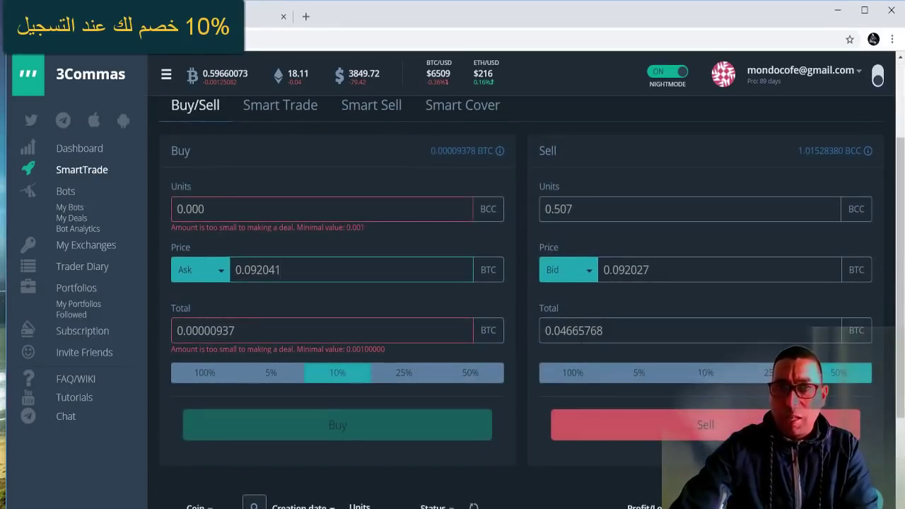
- Set the sell amount to 5% of the BCC balance (0.050 BCC) and show the signals table
click(653, 372)
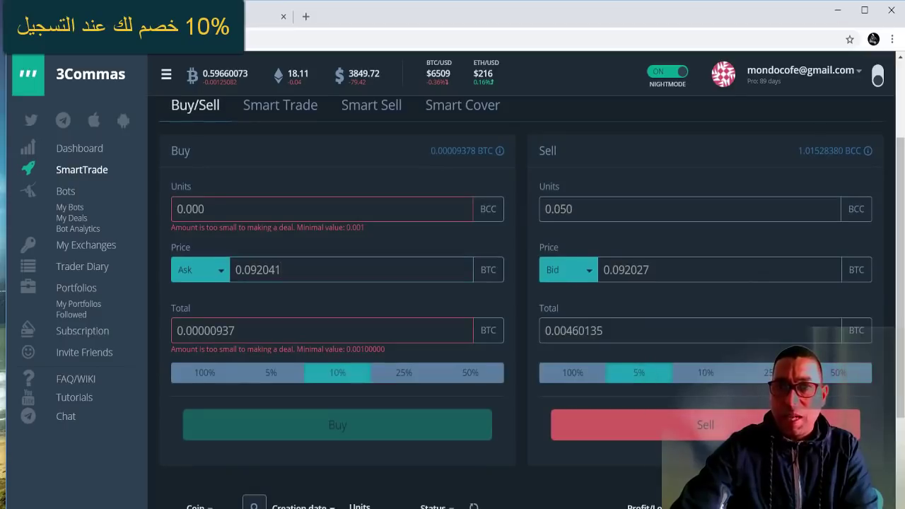
scroll(362, 246, up, 2)
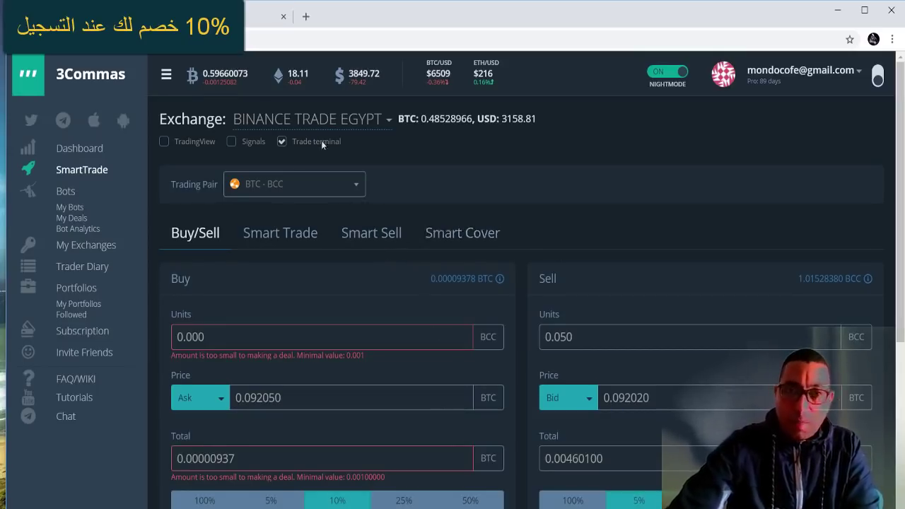
scroll(599, 301, down, 2)
mouse_move(868, 151)
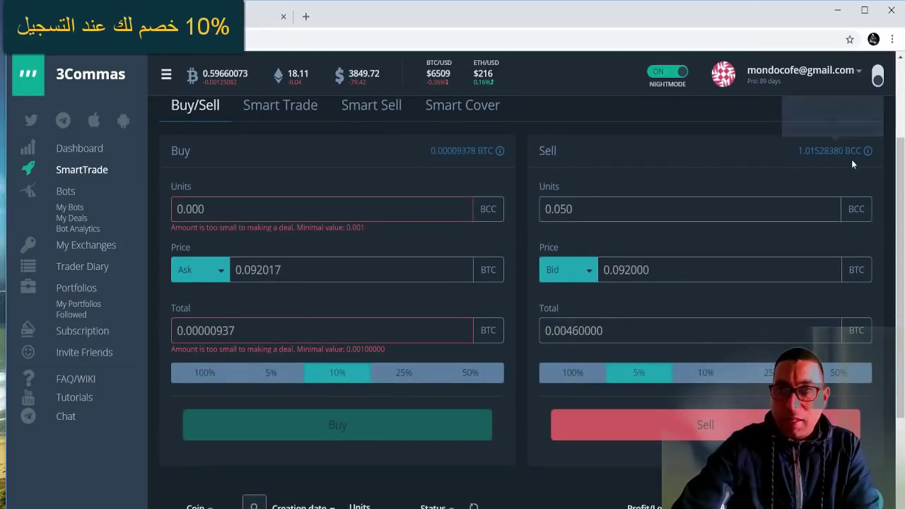
scroll(812, 151, down, 2)
scroll(516, 283, up, 4)
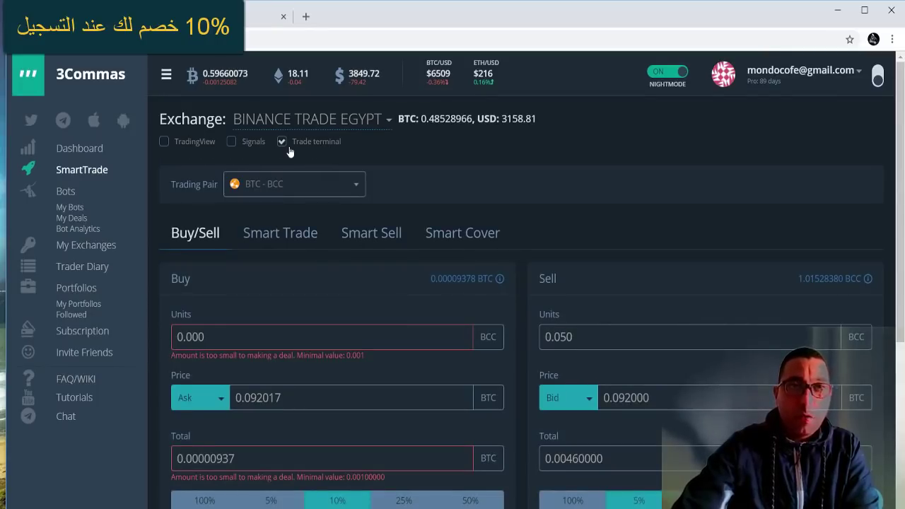
click(230, 143)
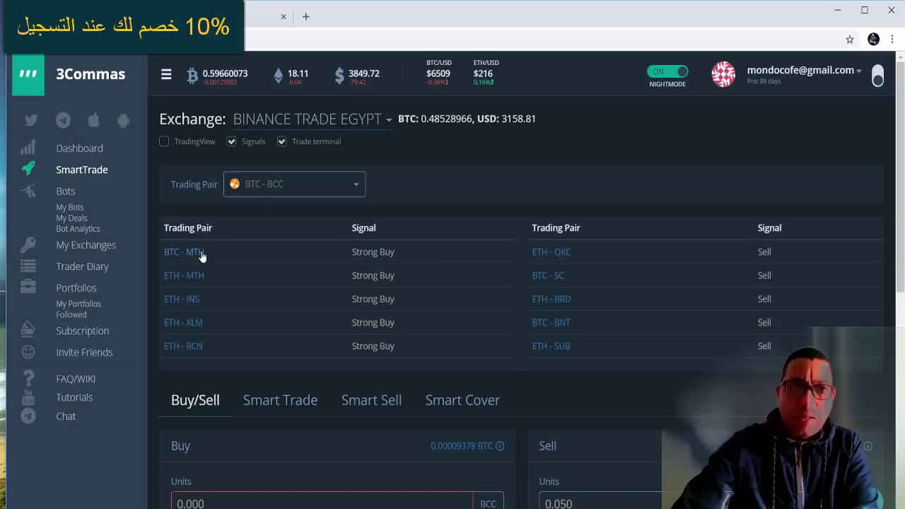
- Turn on the TradingView chart showing Monetha / Bitcoin on the 60-minute Binance timeframe
click(167, 145)
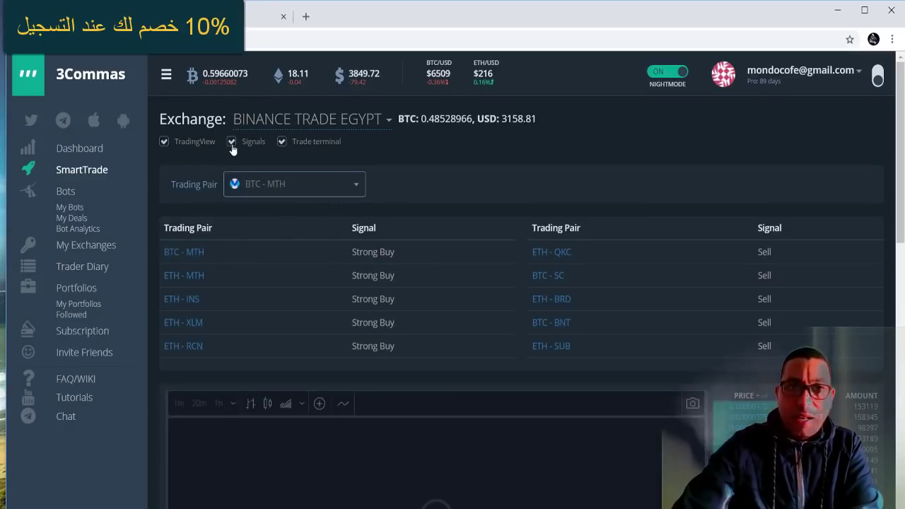
scroll(236, 144, down, 1)
scroll(243, 131, down, 1)
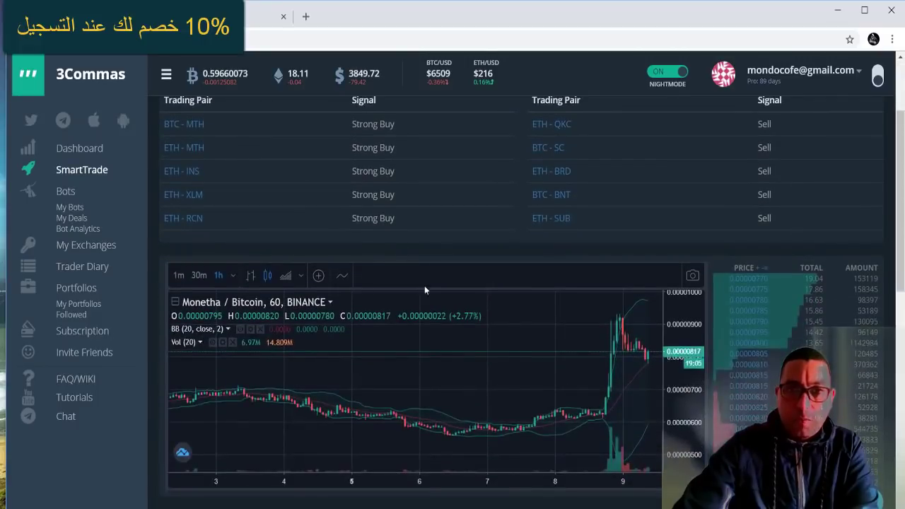
scroll(554, 356, up, 2)
scroll(608, 385, up, 2)
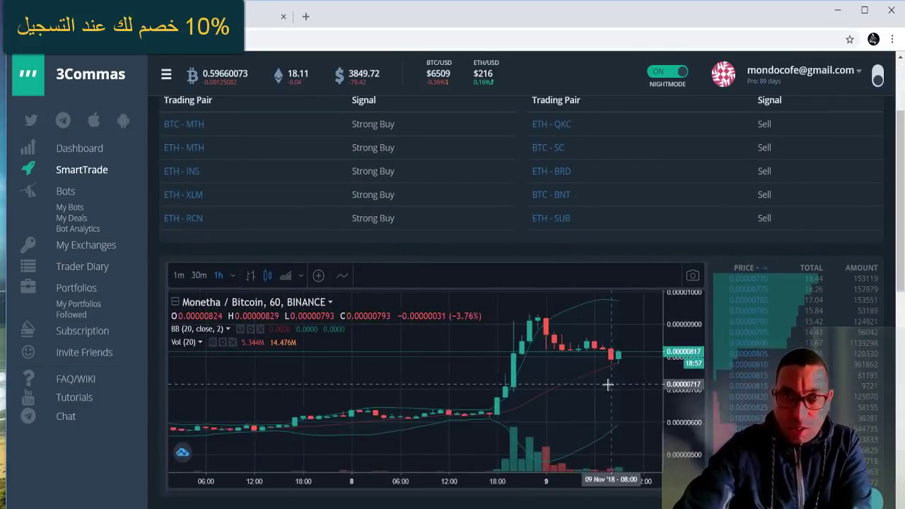
scroll(598, 356, up, 2)
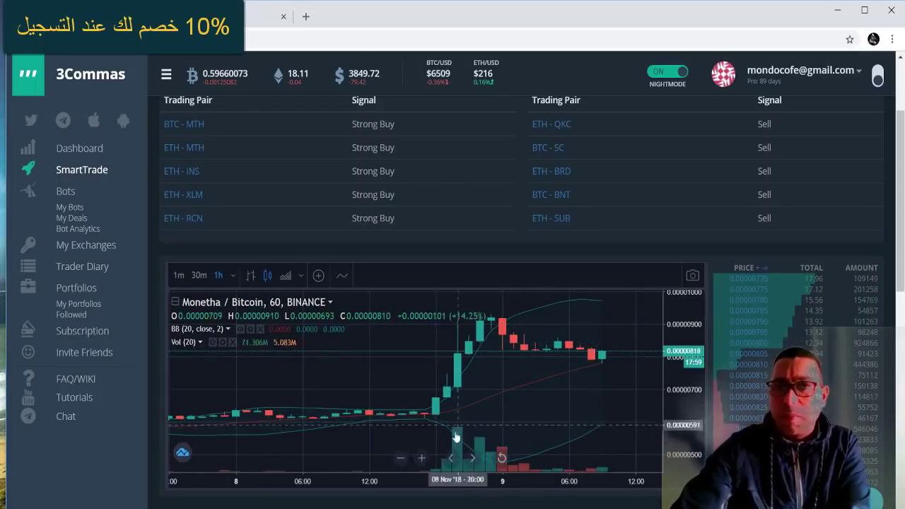
scroll(639, 450, up, 2)
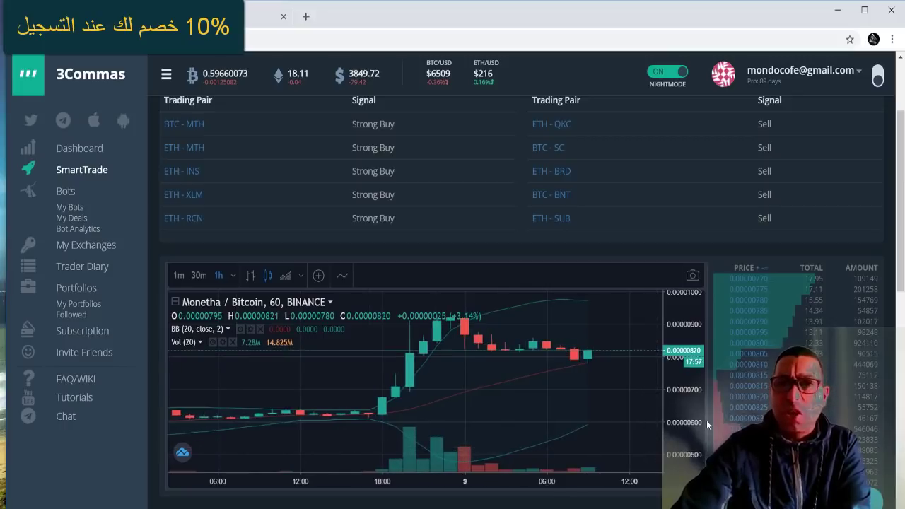
scroll(880, 219, up, 2)
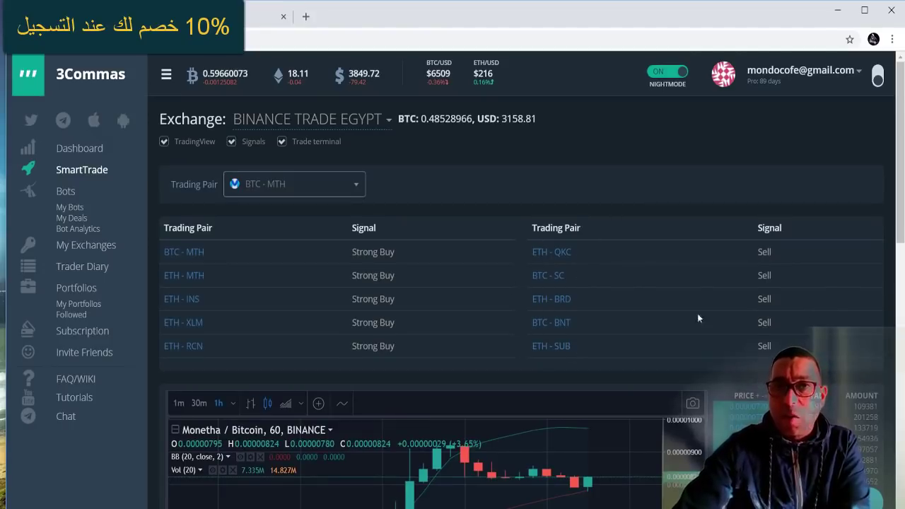
click(552, 299)
scroll(551, 432, down, 2)
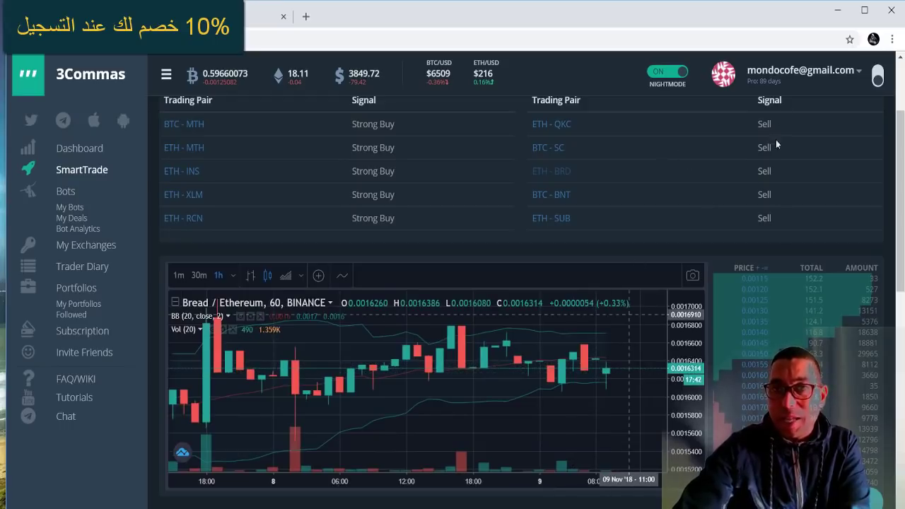
scroll(629, 314, up, 3)
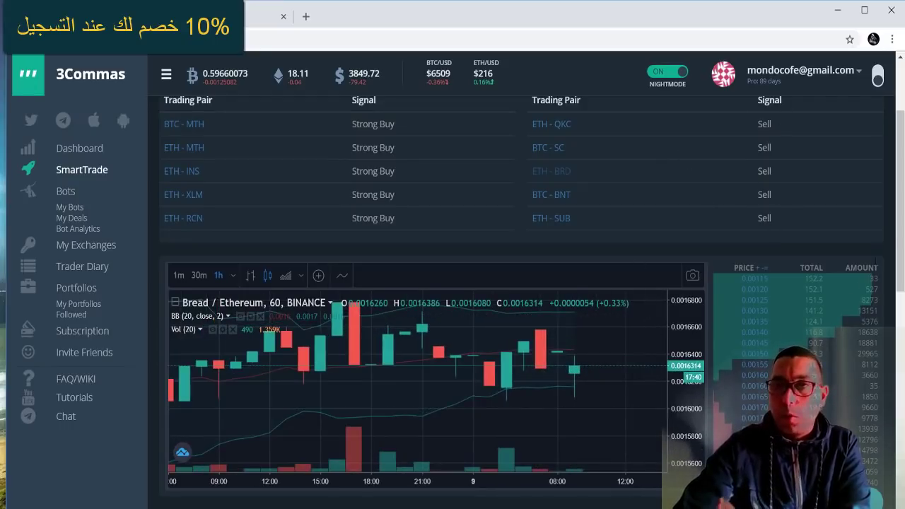
drag(903, 230, 903, 180)
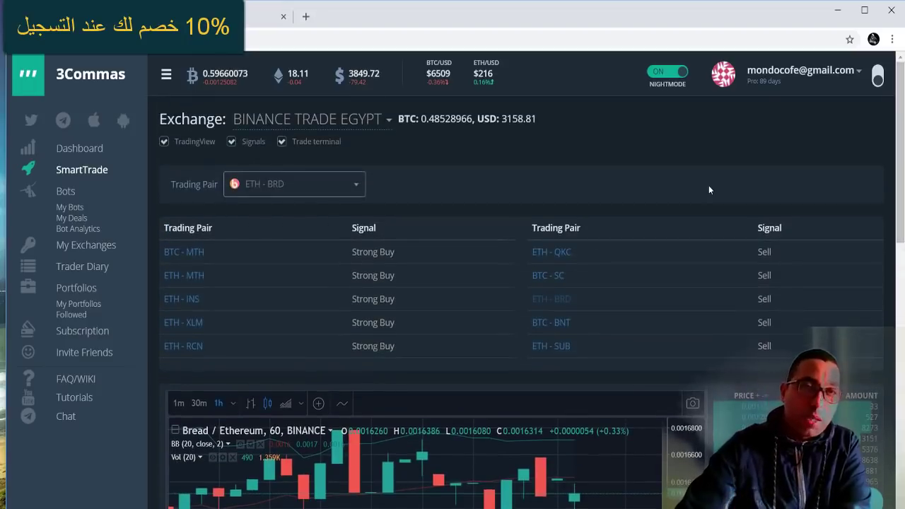
scroll(456, 181, down, 6)
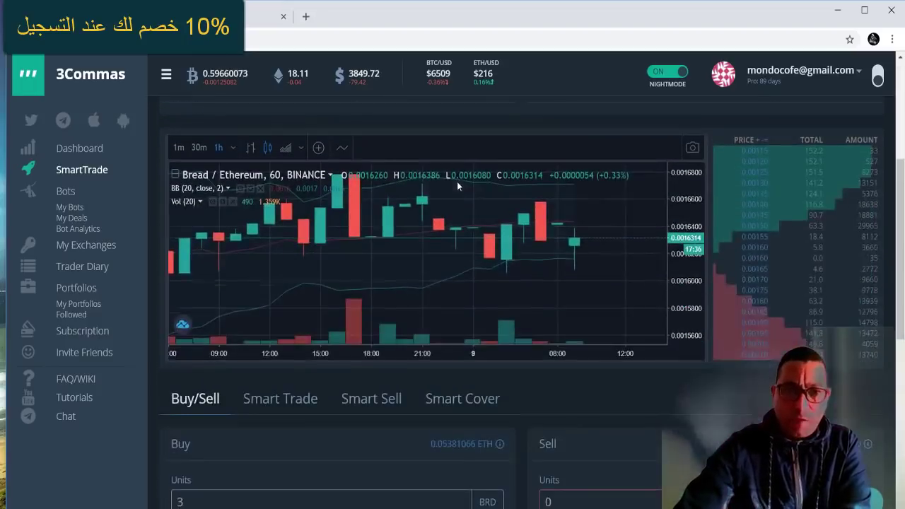
scroll(460, 191, down, 4)
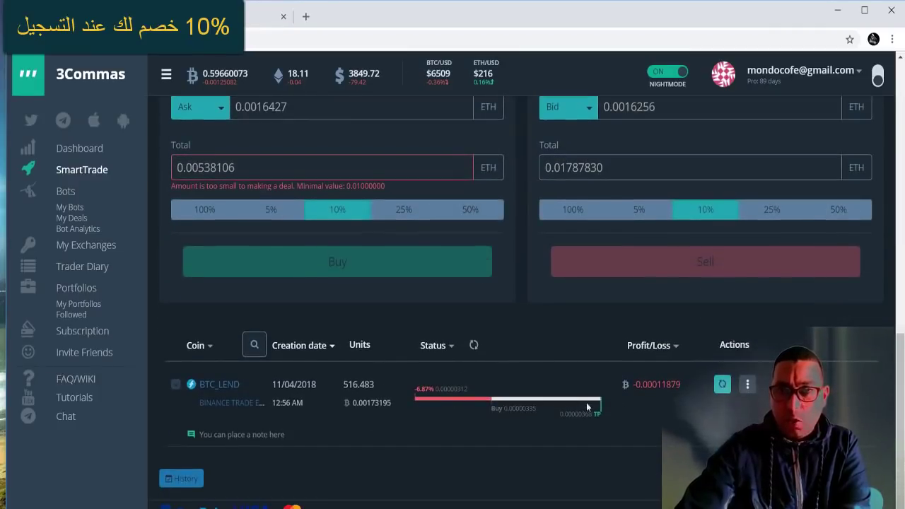
scroll(578, 385, up, 10)
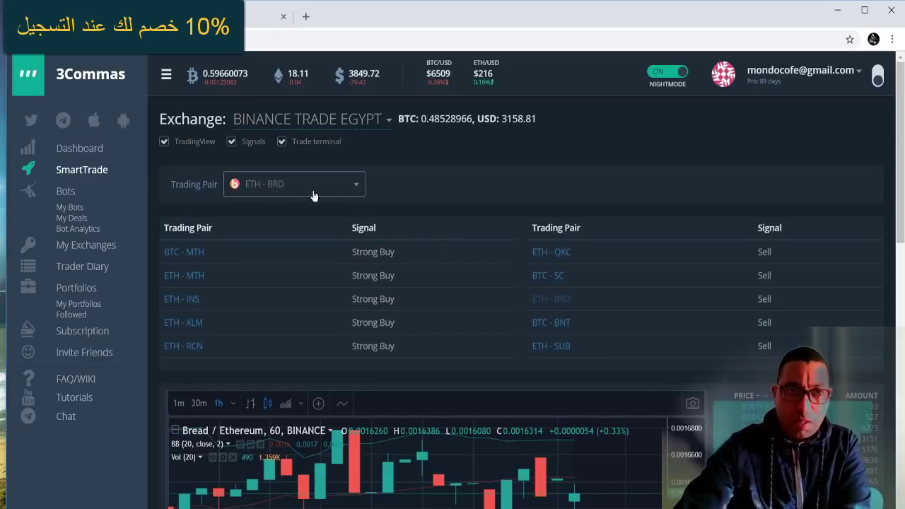
- Hide the trading signals table for ETH - BRD
click(232, 141)
scroll(424, 326, down, 3)
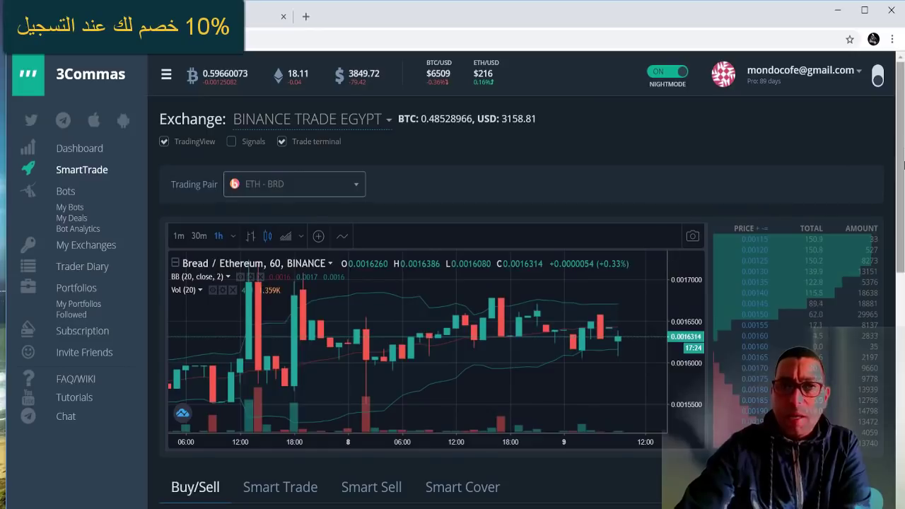
scroll(904, 164, down, 6)
scroll(272, 199, up, 3)
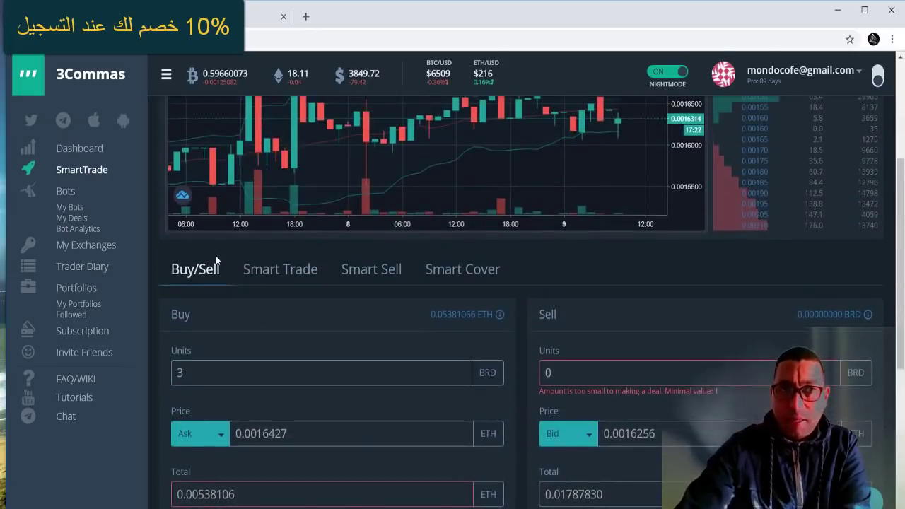
- Switch the ETH - BRD order form to Smart Trade and refresh the ETH balance
click(287, 271)
scroll(290, 276, down, 2)
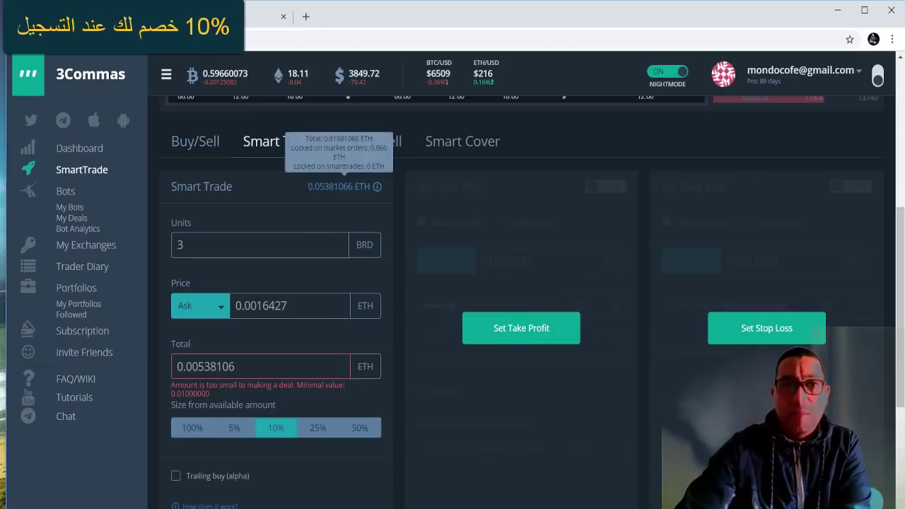
mouse_move(337, 195)
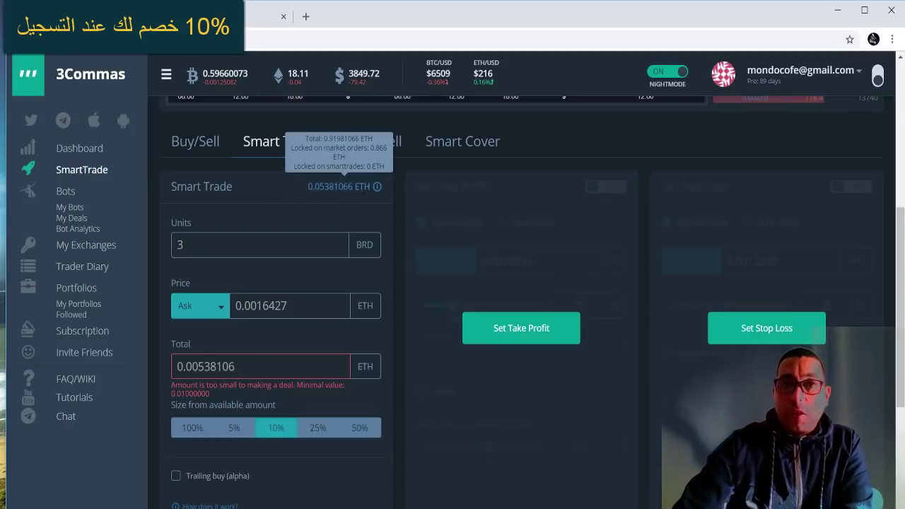
click(327, 187)
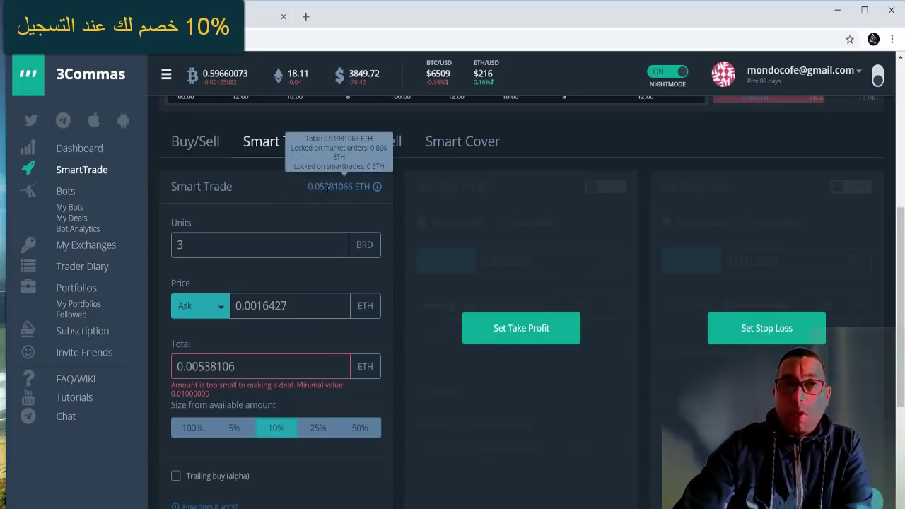
scroll(173, 171, up, 2)
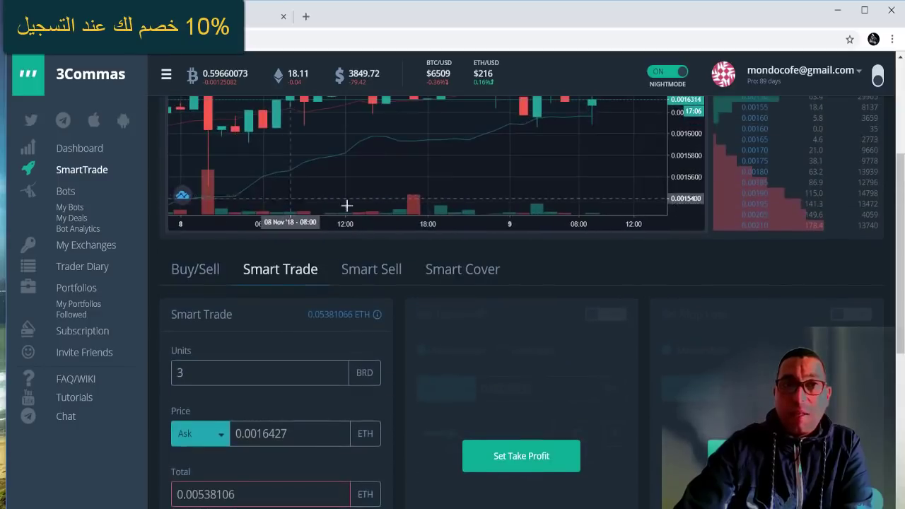
drag(900, 200, 903, 147)
scroll(435, 104, up, 1)
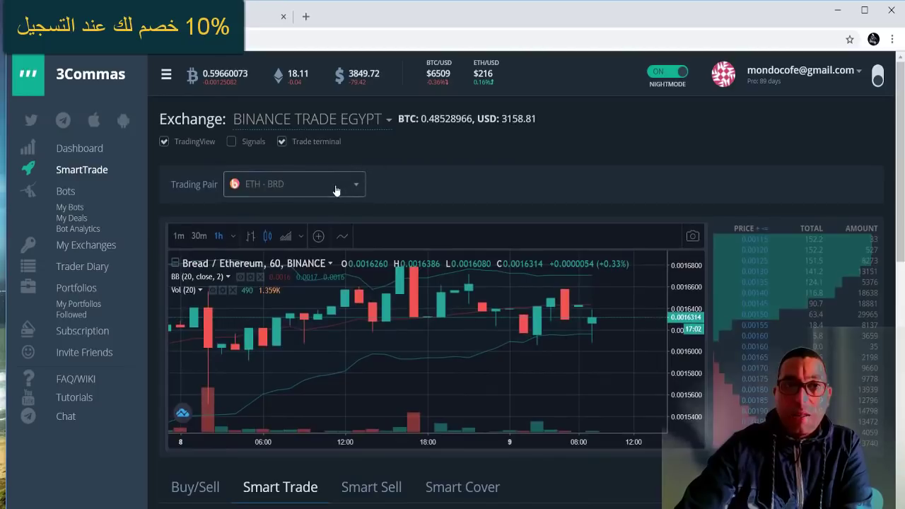
- Search 'btc eth' to load the BTC - ETH pair, then show the signals table again
click(337, 191)
text(bt)
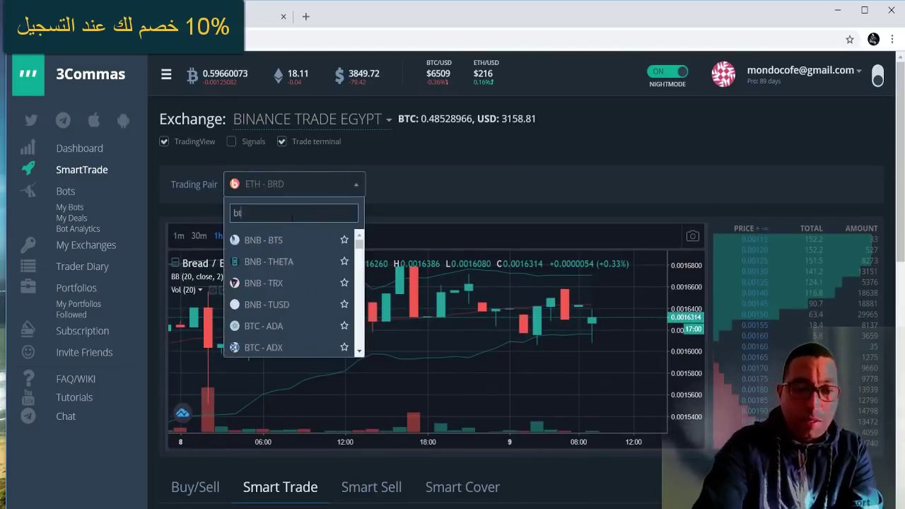
text(c eth)
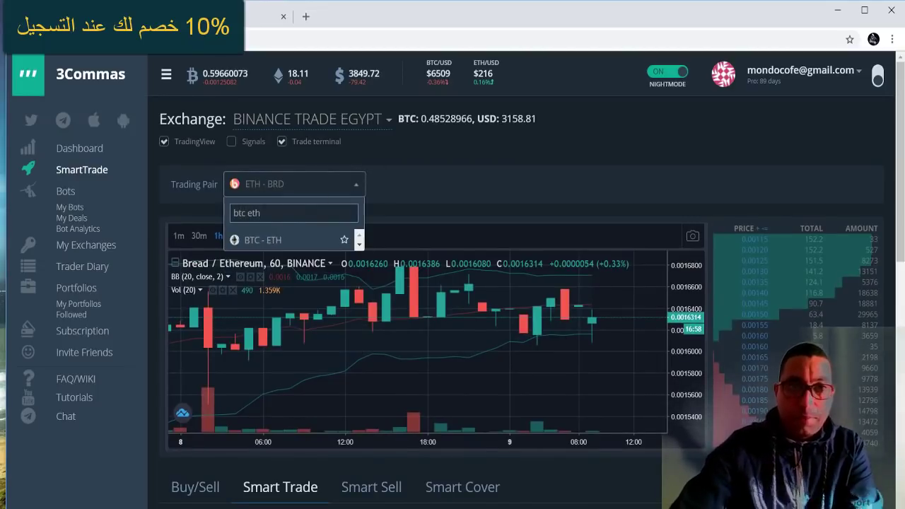
click(266, 242)
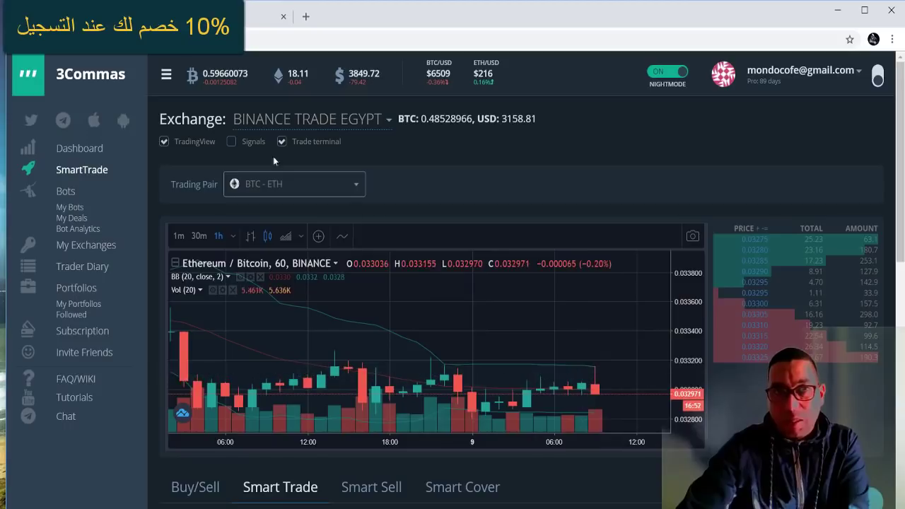
click(232, 142)
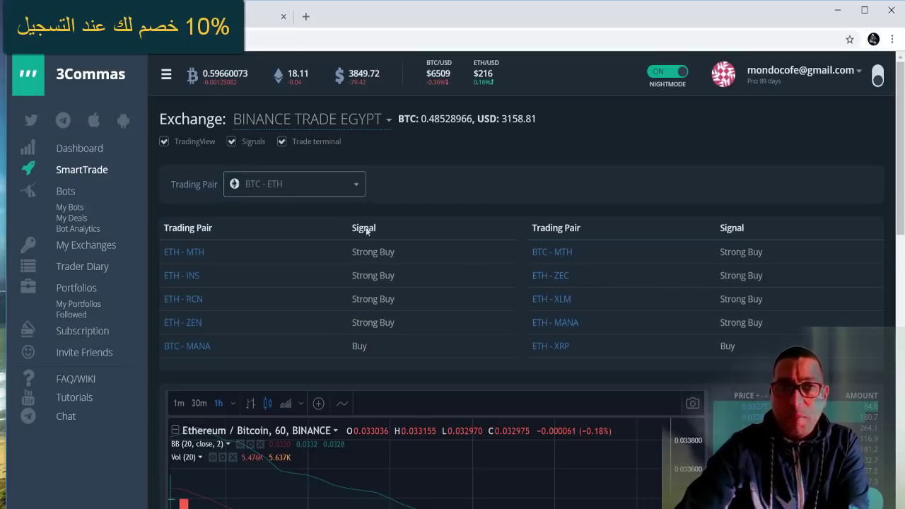
- Hide the signals and size the BTC - ETH smart trade at 100%: 0.002 ETH
click(231, 141)
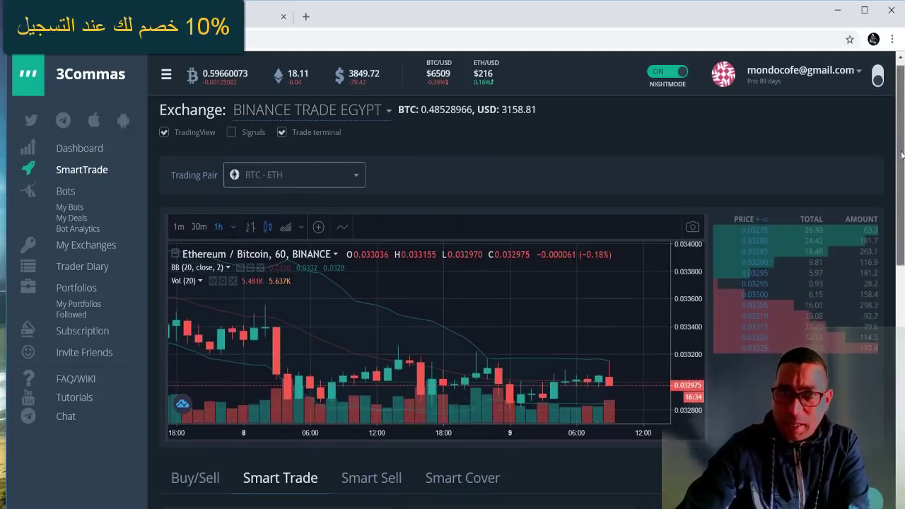
scroll(896, 256, down, 4)
mouse_move(326, 247)
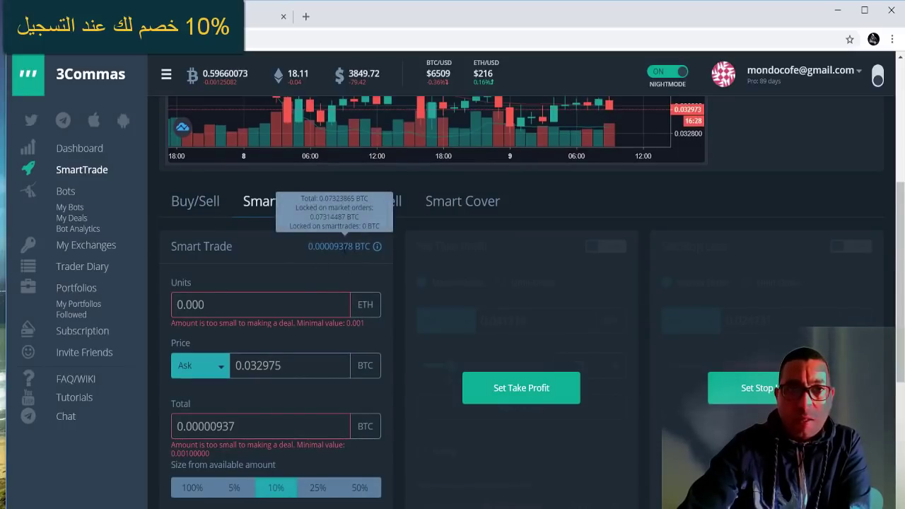
scroll(266, 330, down, 3)
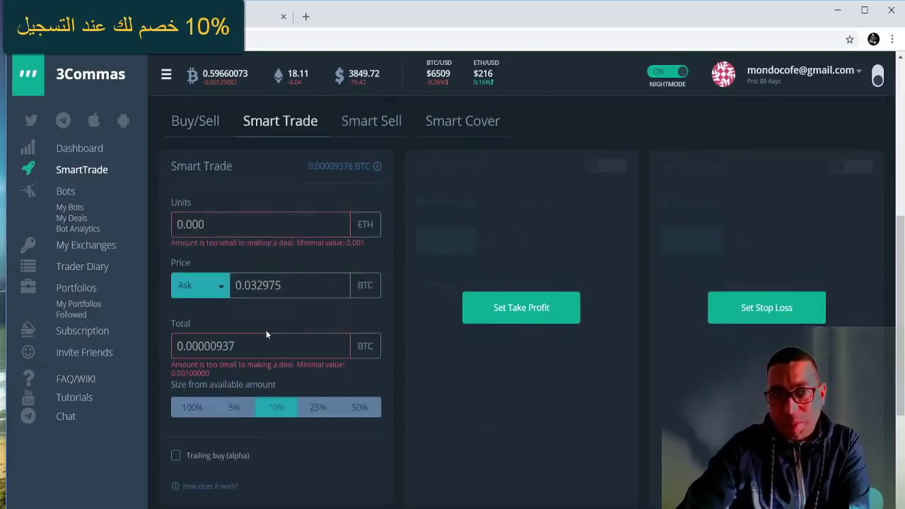
click(198, 360)
scroll(199, 360, up, 3)
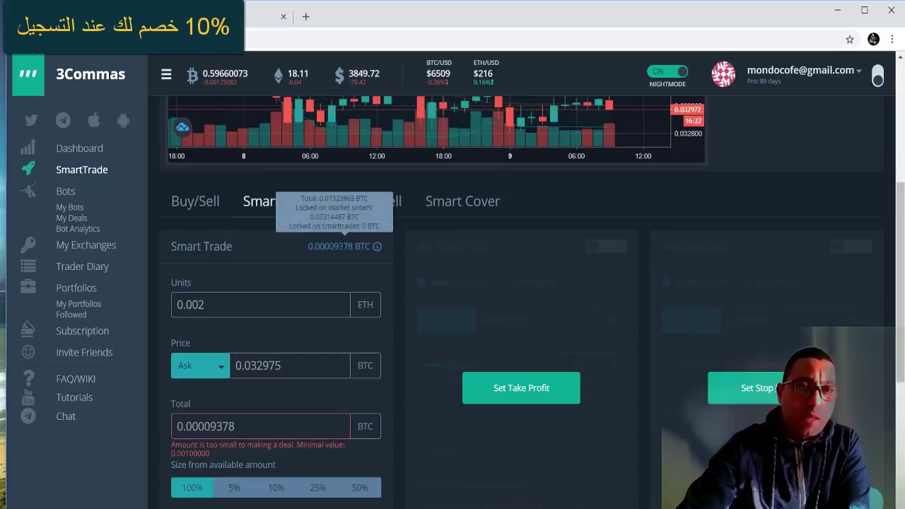
scroll(344, 243, up, 5)
- Search 'eth xrp' and select ETH - XRP, bringing up its Smart Trade form
click(314, 190)
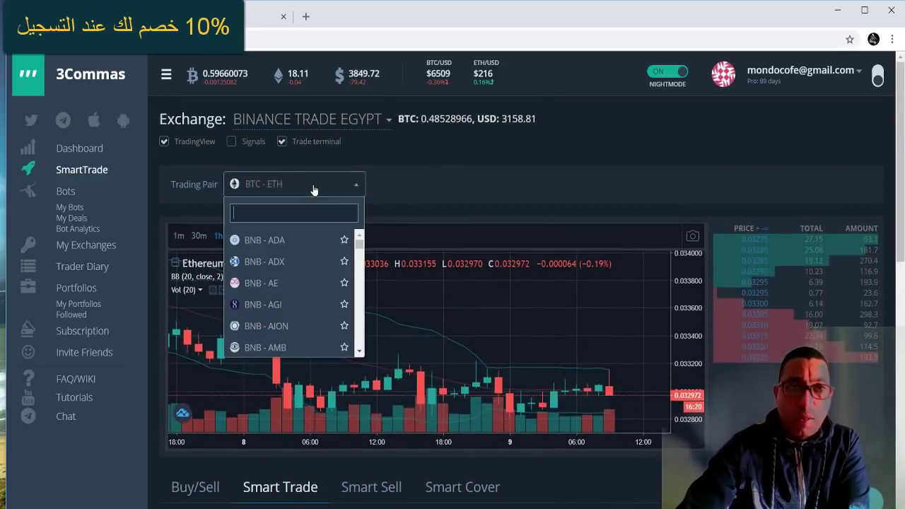
text(eth)
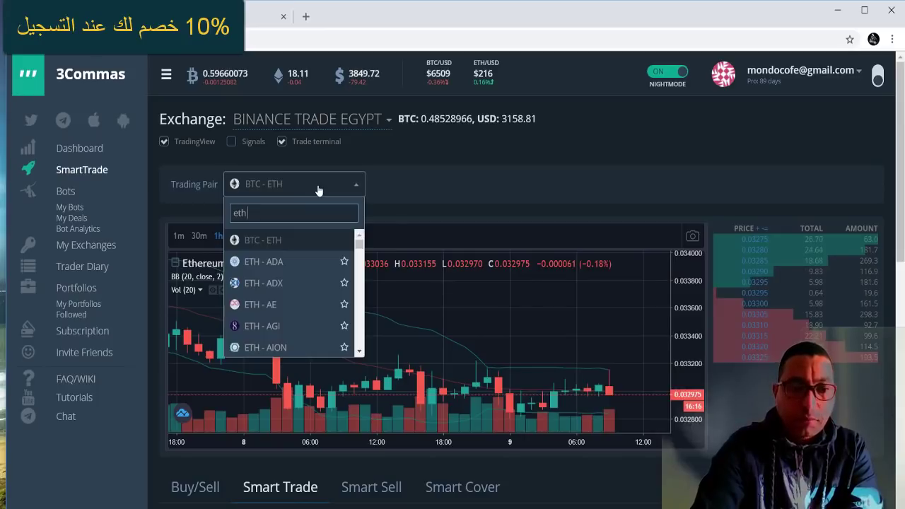
text( xrp)
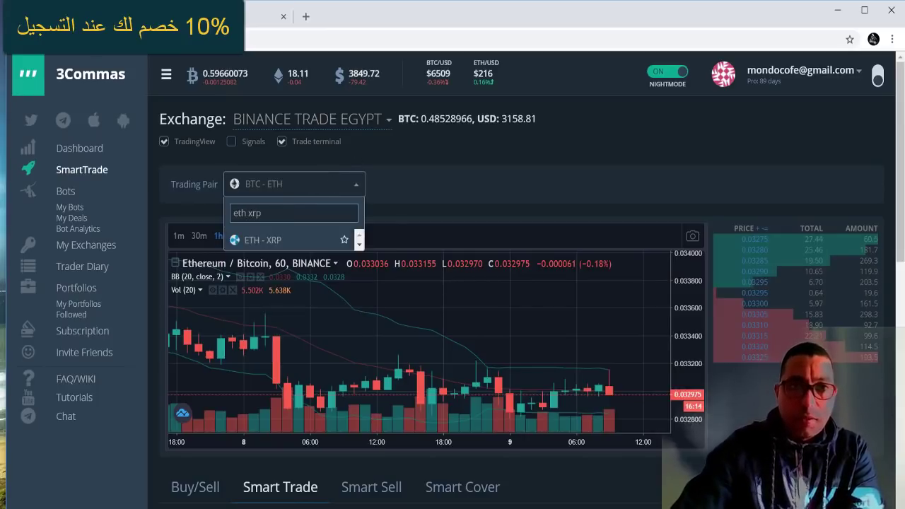
click(273, 241)
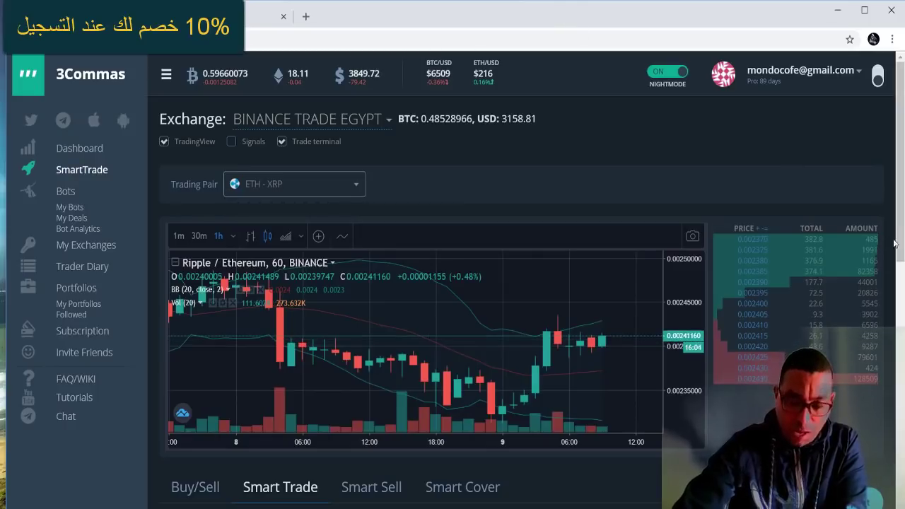
drag(898, 204, 898, 303)
drag(903, 191, 904, 222)
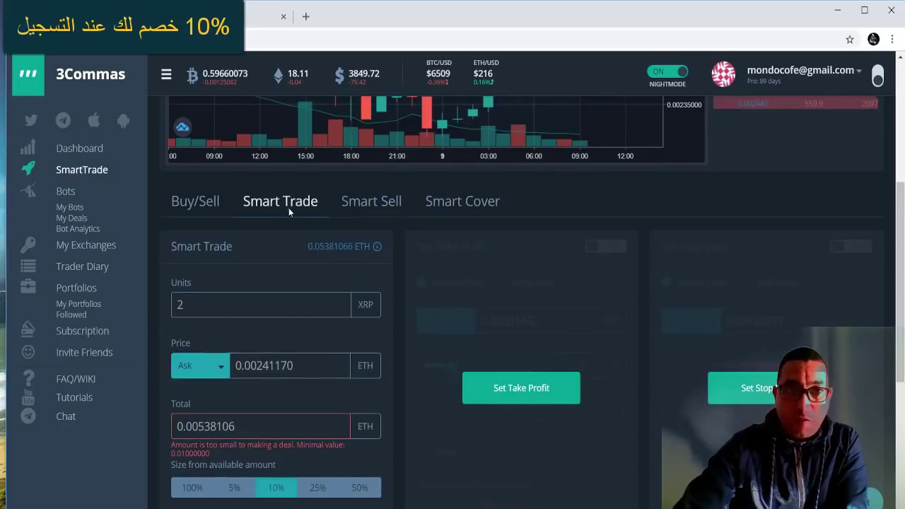
- Refresh the ETH balance and try Bid, then Ask, as the 2 XRP trade's price type
click(353, 249)
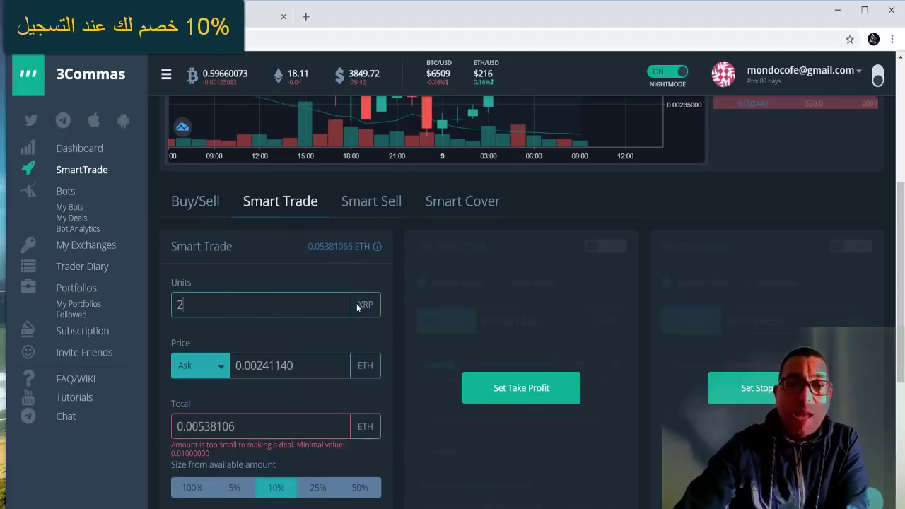
double_click(280, 312)
mouse_move(377, 247)
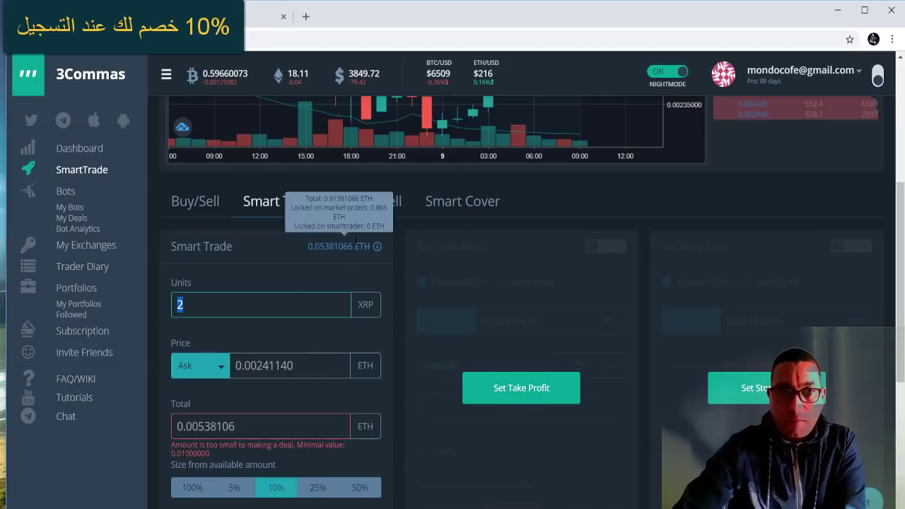
scroll(286, 361, down, 1)
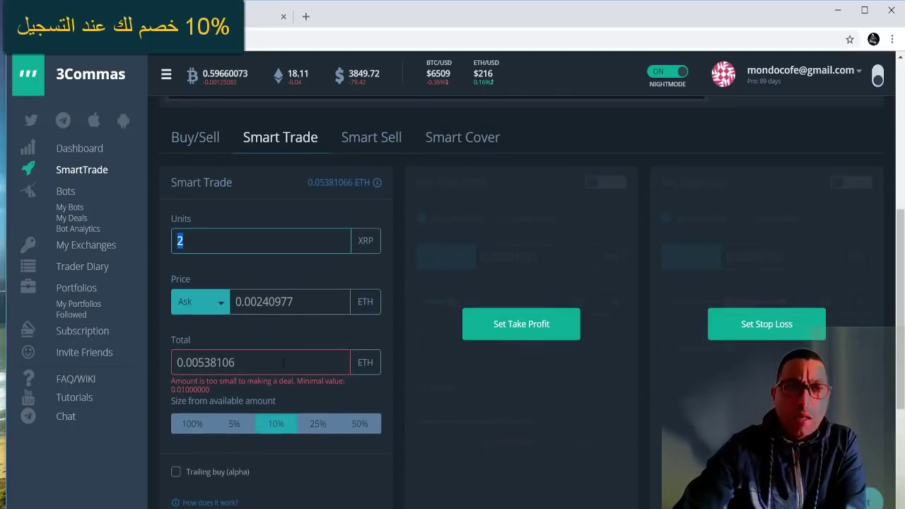
click(221, 304)
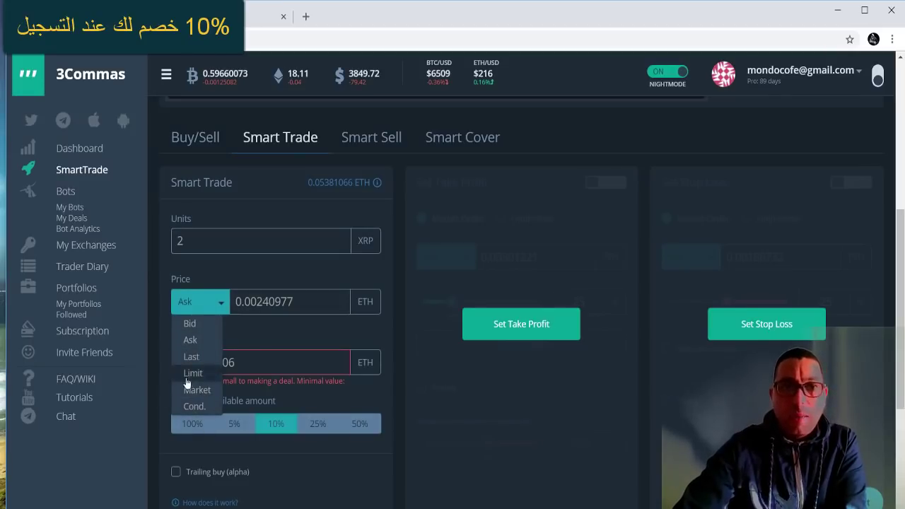
click(191, 324)
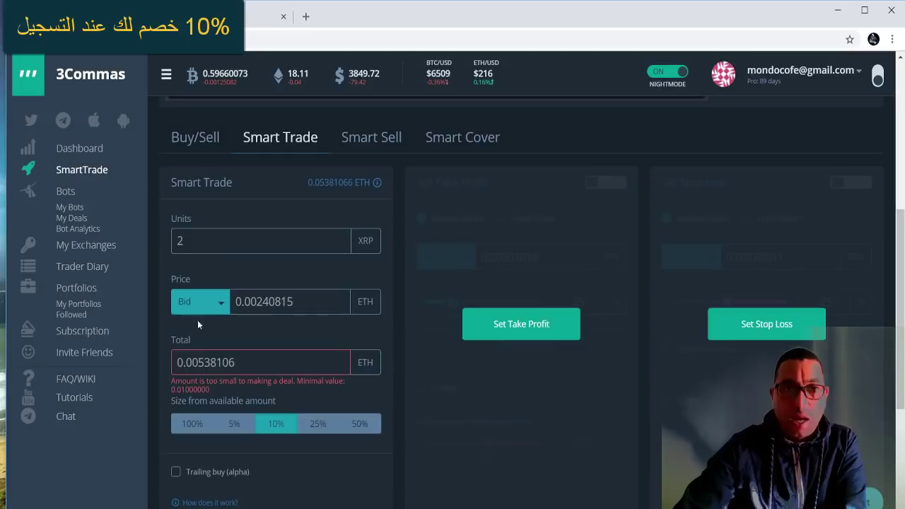
click(198, 305)
click(194, 342)
- Size the order at 5% and enable take profit at the +25% target
drag(235, 362, 223, 359)
click(233, 431)
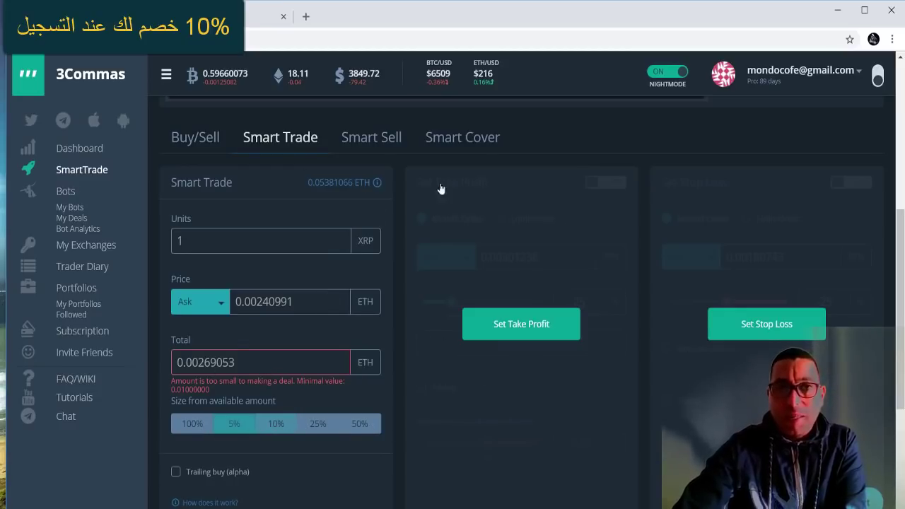
click(516, 324)
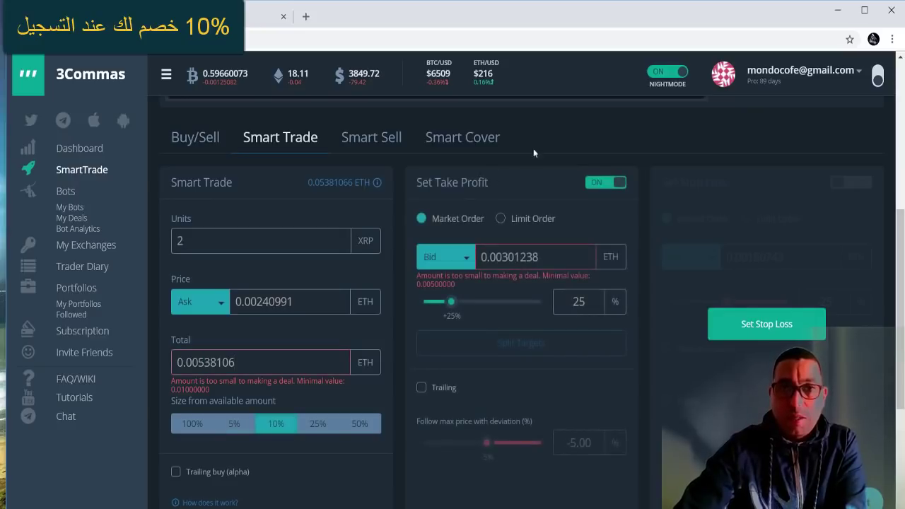
- Re-enable take profit as a market order, lowering its target to +10%
click(609, 186)
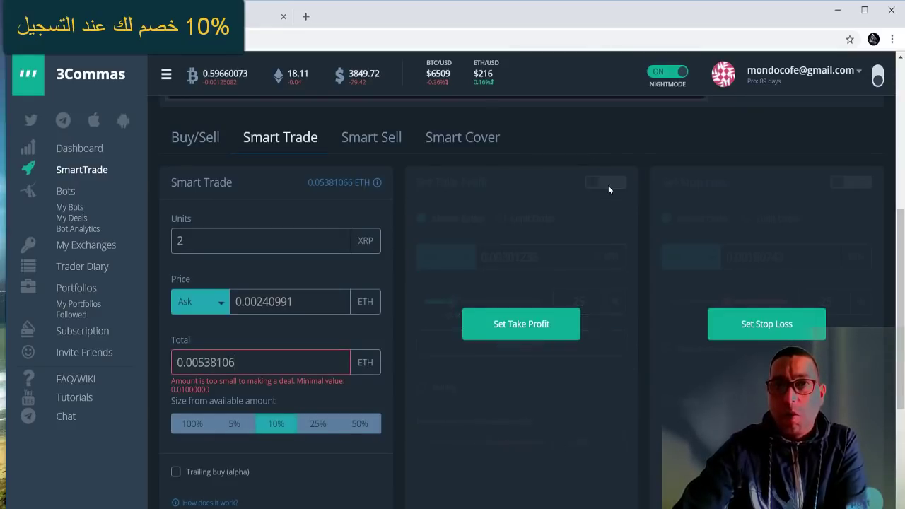
click(543, 323)
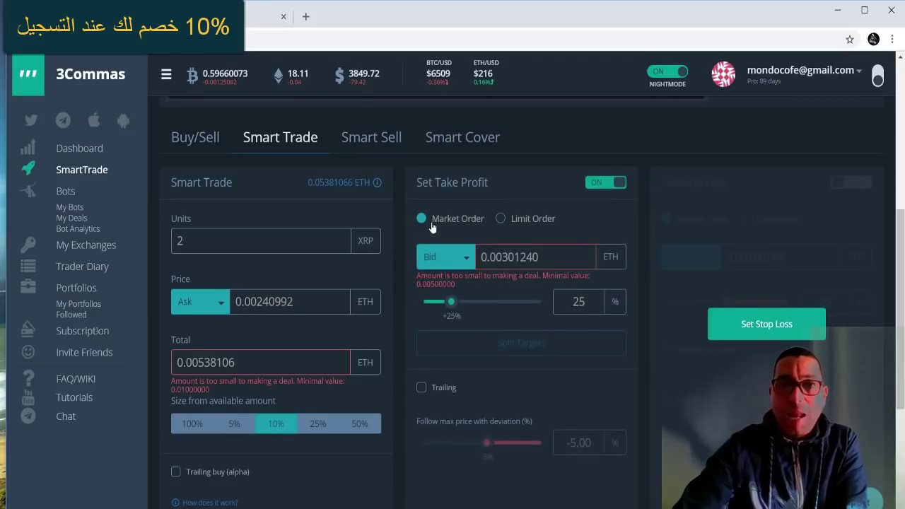
click(501, 221)
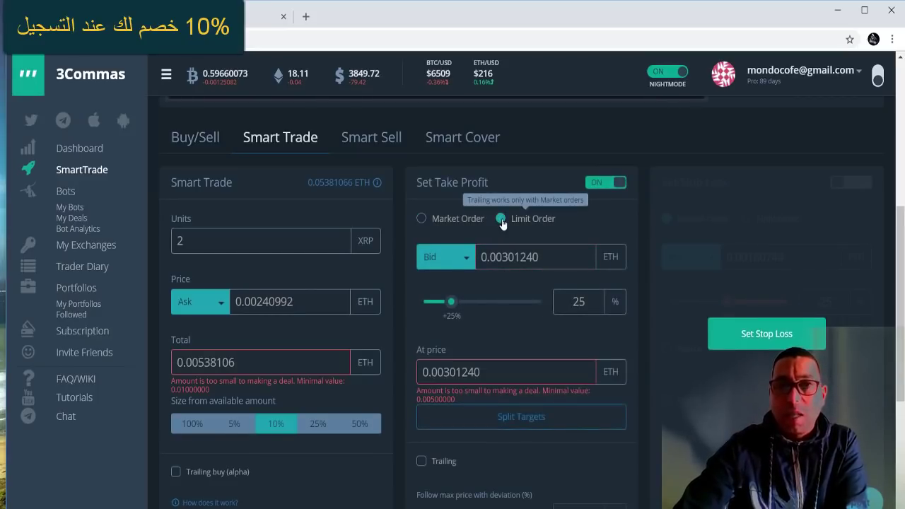
click(422, 219)
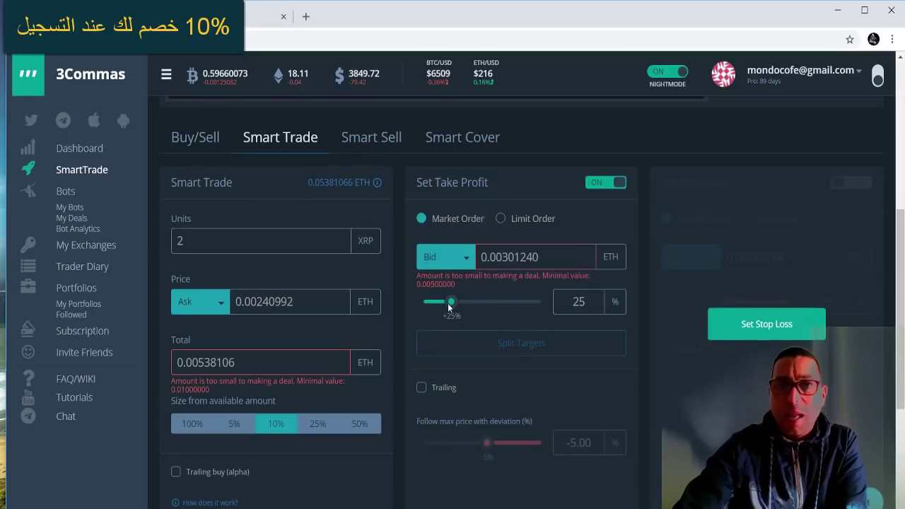
drag(448, 304, 445, 306)
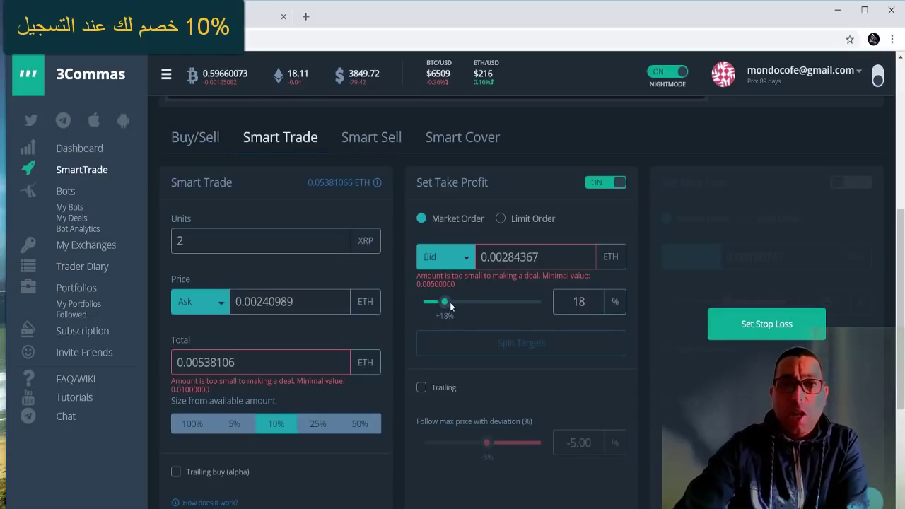
mouse_move(454, 302)
mouse_down()
mouse_move(486, 302)
mouse_move(436, 300)
mouse_up()
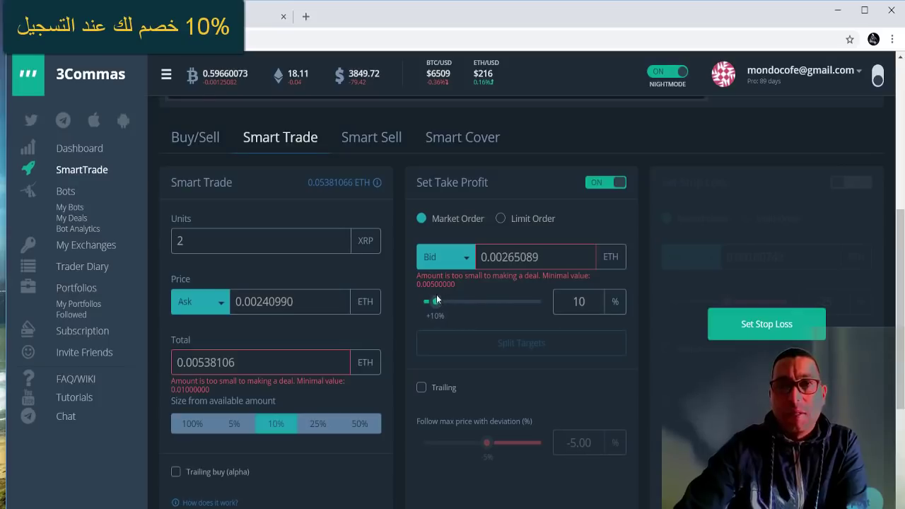
- Inspect the entry and take-profit prices, then turn on trailing at -5% deviation
drag(260, 301, 275, 301)
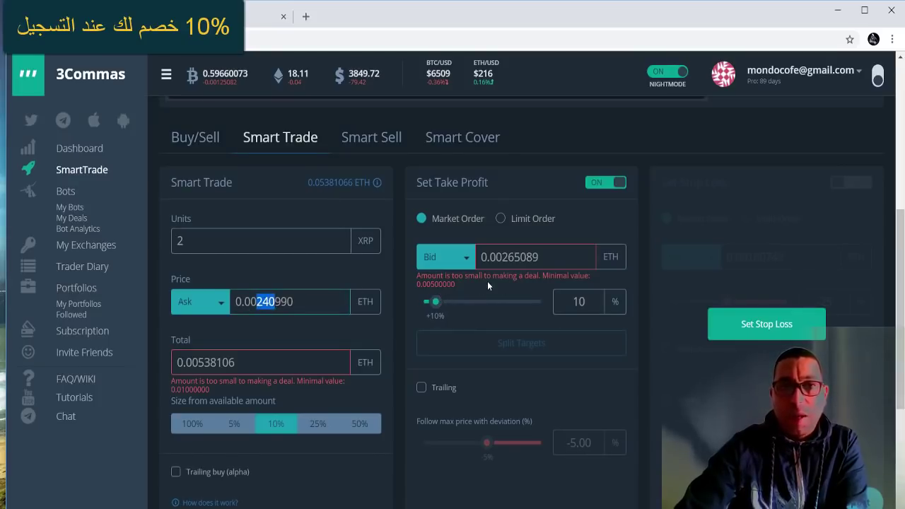
click(267, 301)
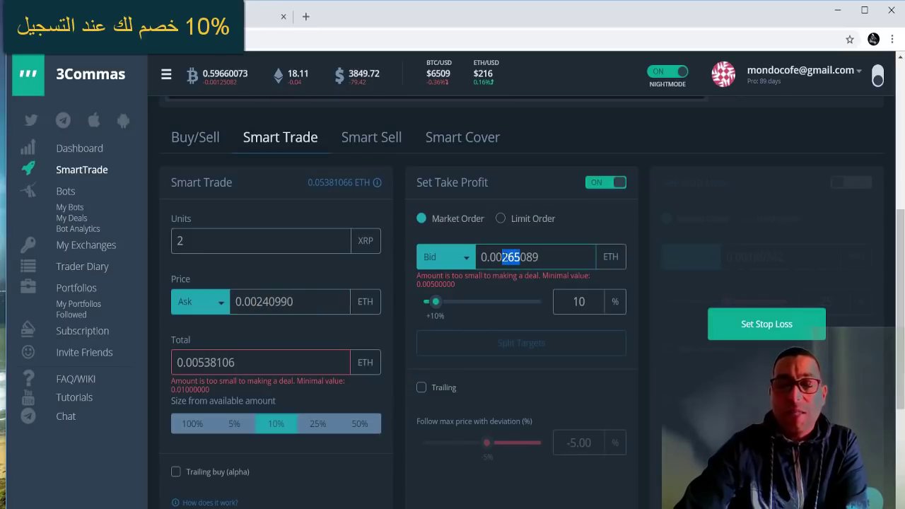
scroll(537, 264, down, 2)
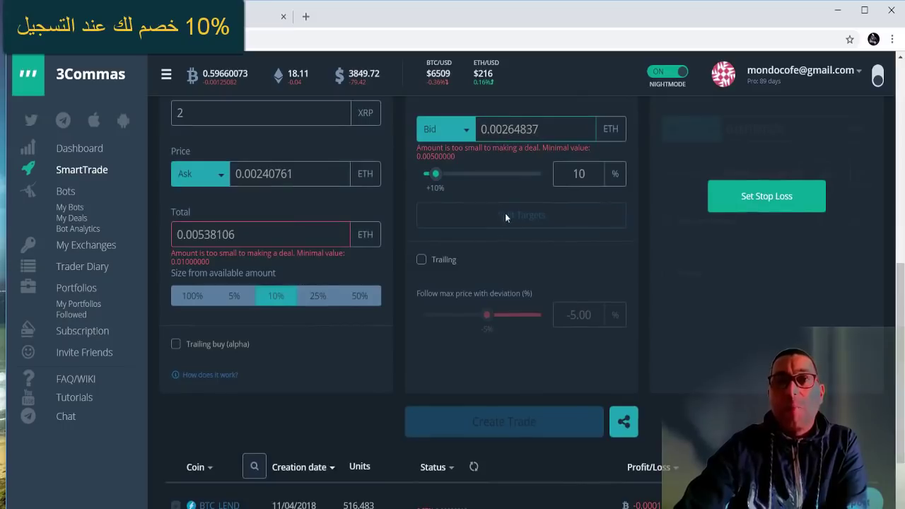
scroll(506, 214, up, 2)
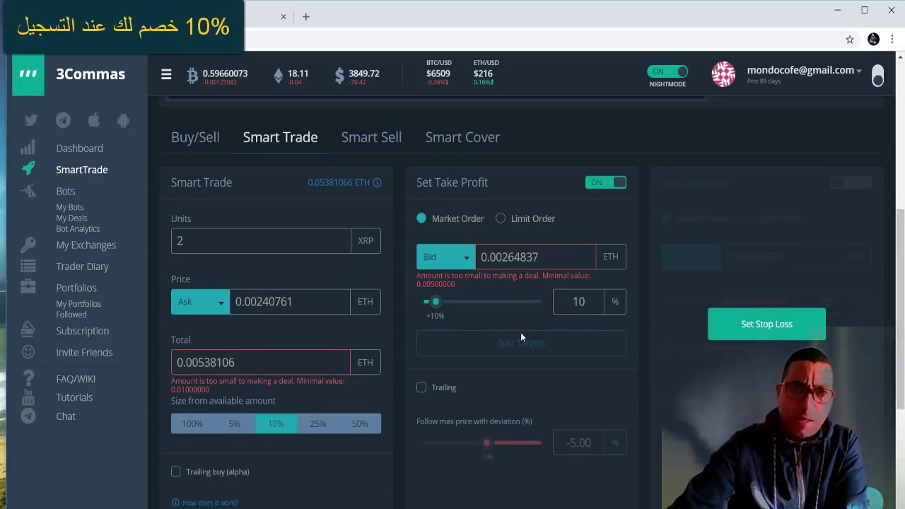
scroll(521, 337, down, 1)
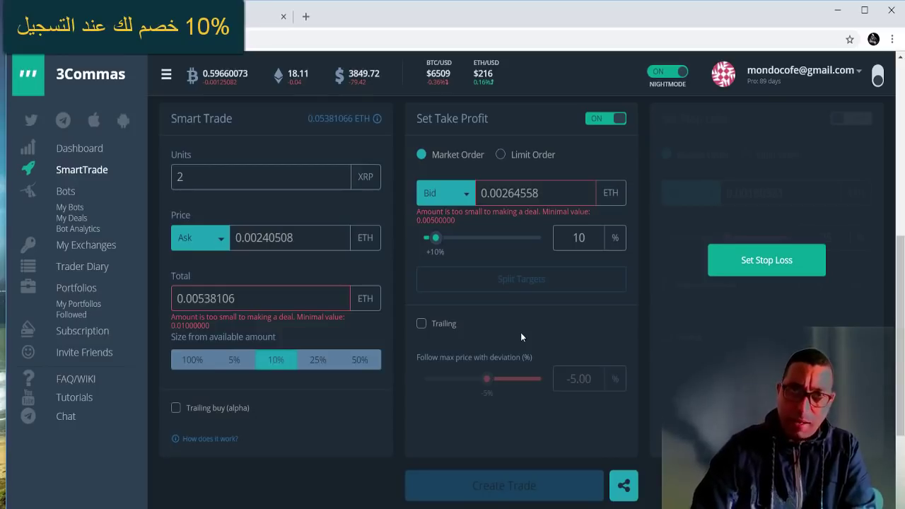
click(422, 324)
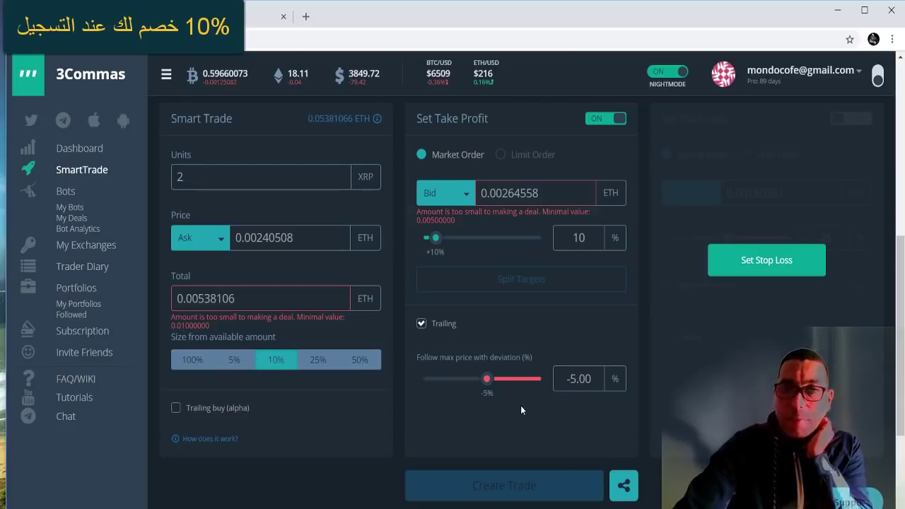
scroll(512, 400, up, 1)
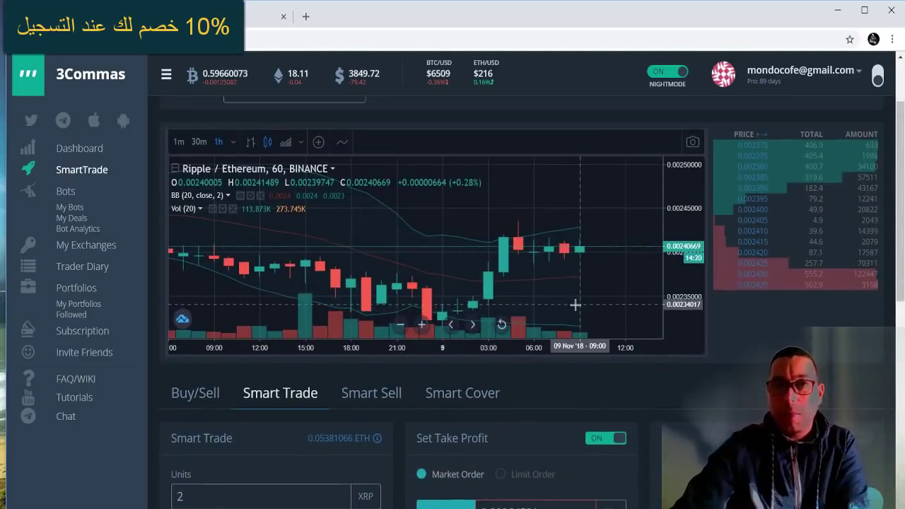
scroll(575, 305, down, 5)
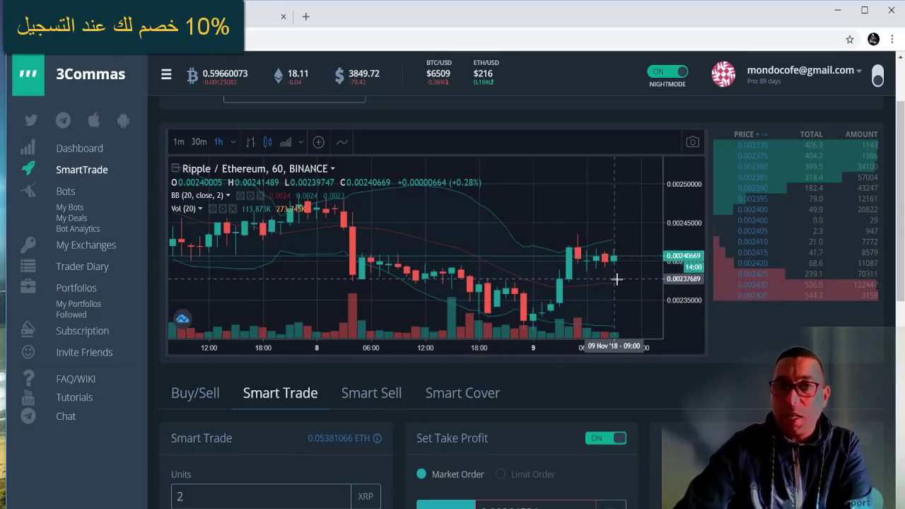
scroll(616, 276, up, 3)
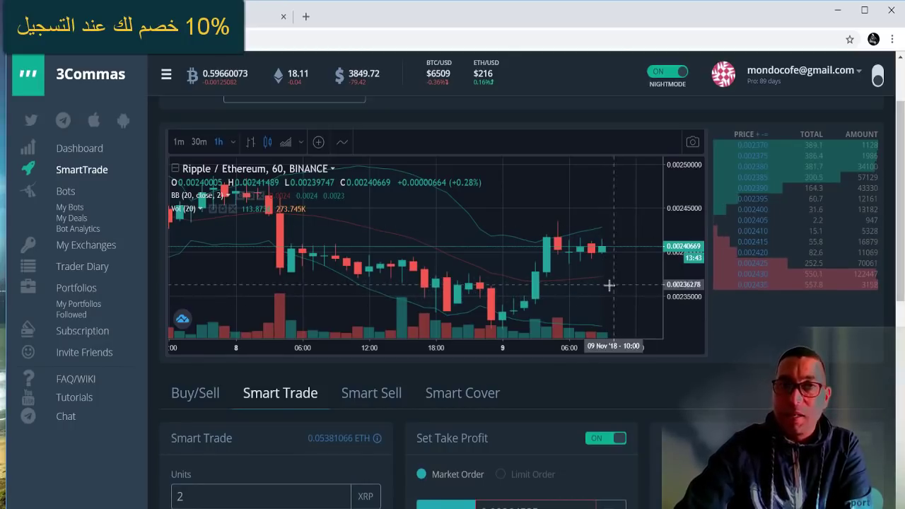
scroll(607, 283, down, 2)
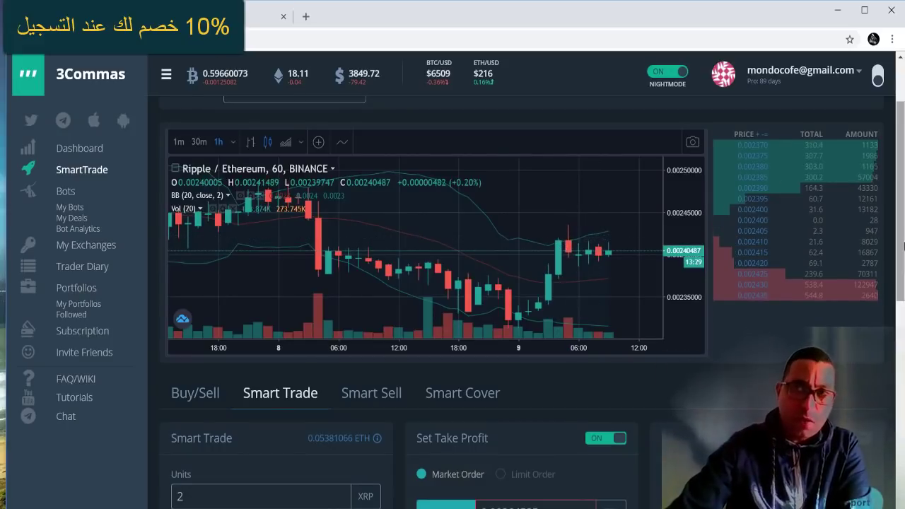
drag(895, 224, 893, 303)
scroll(843, 273, down, 2)
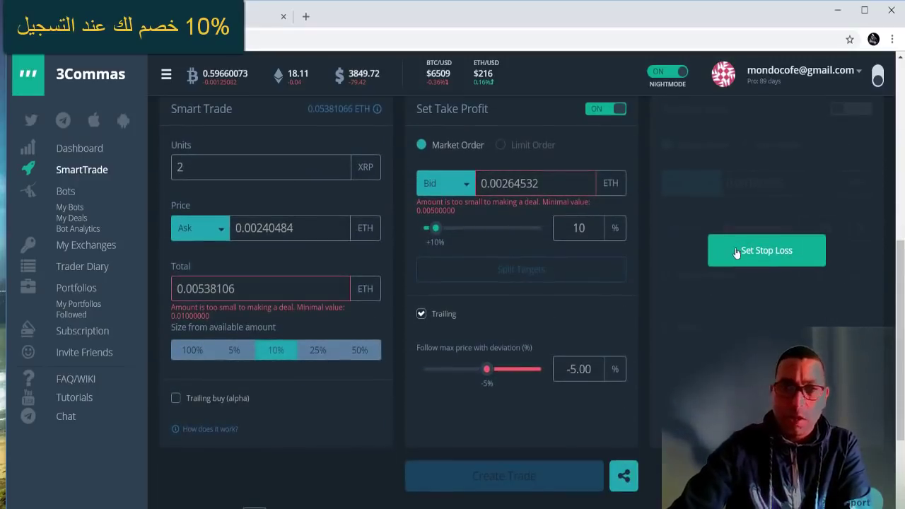
scroll(736, 253, down, 1)
scroll(735, 252, up, 3)
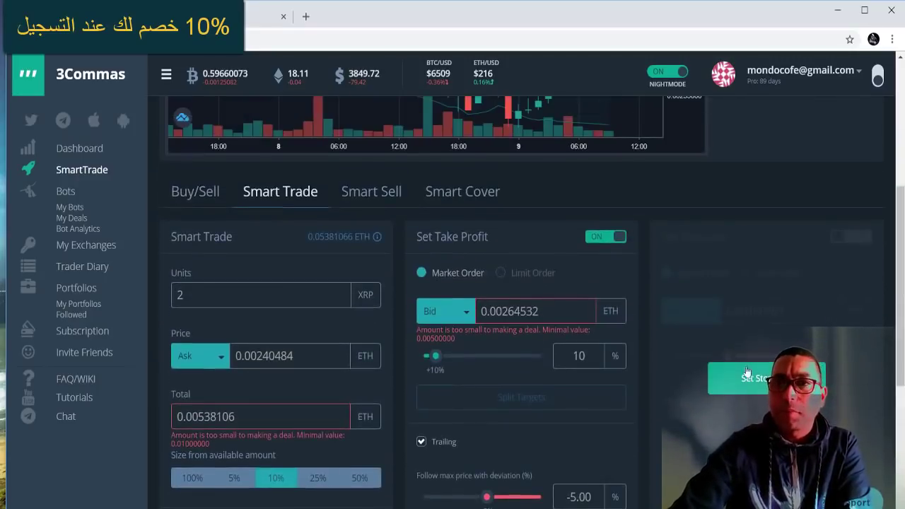
- Enable a market stop loss on the XRP trade at -24%
click(778, 379)
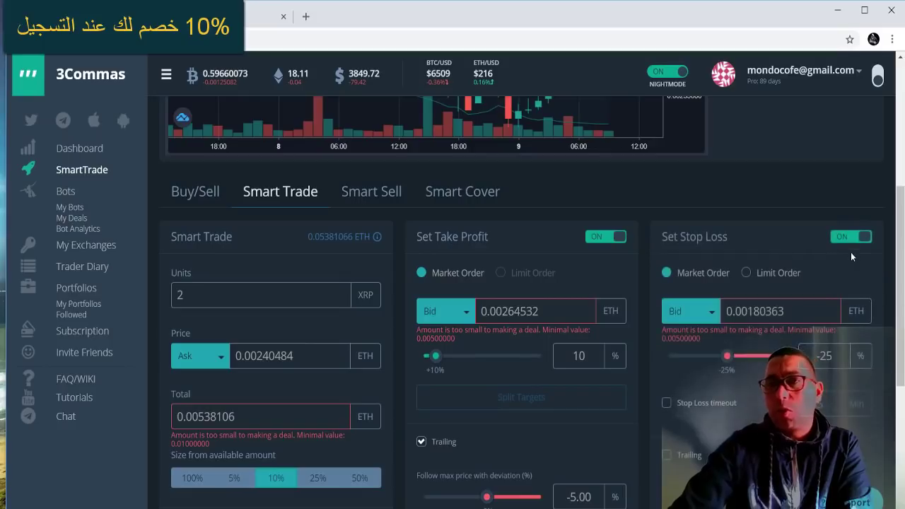
scroll(838, 252, down, 2)
scroll(810, 234, up, 1)
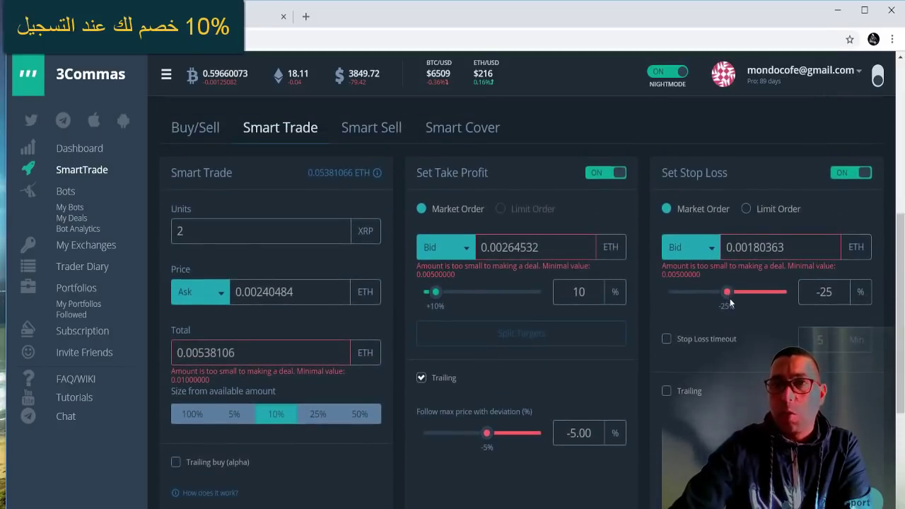
drag(730, 296, 731, 295)
scroll(732, 295, up, 1)
scroll(732, 295, up, 1)
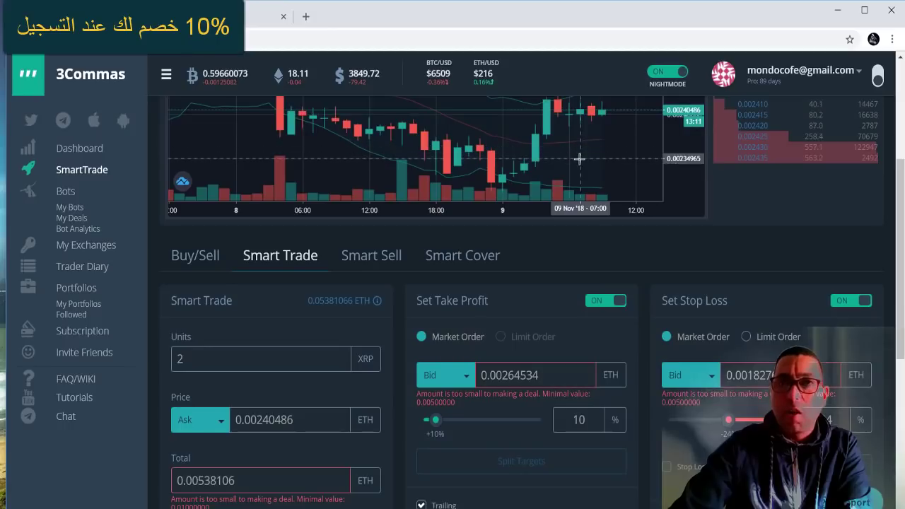
scroll(848, 323, down, 2)
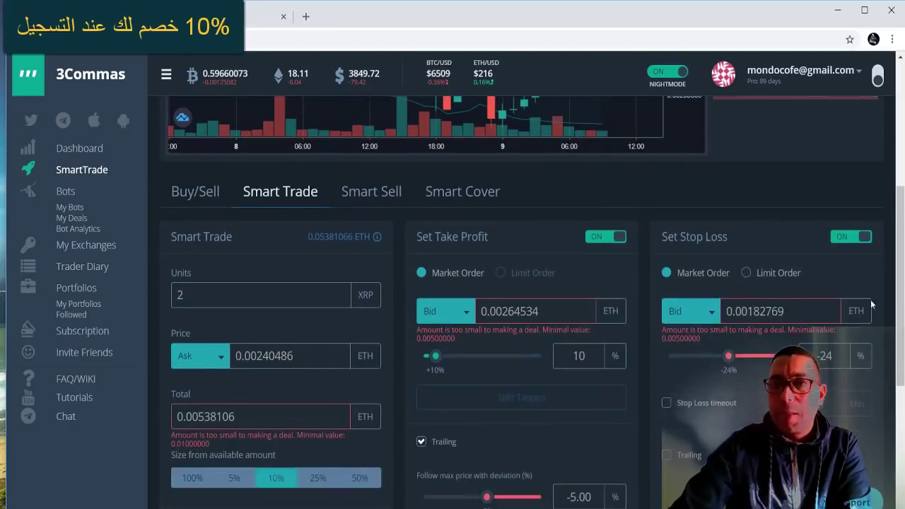
scroll(848, 323, down, 1)
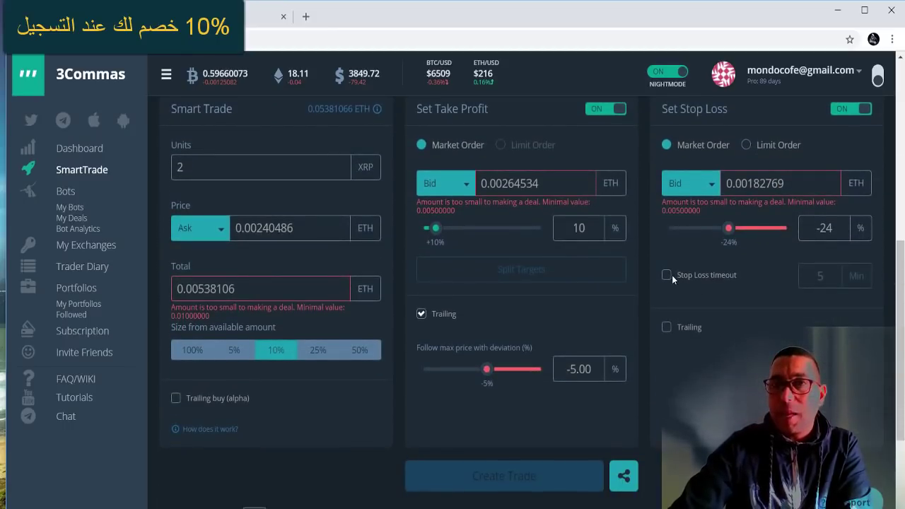
- Leave the stop loss timeout off and turn on stop loss trailing
click(667, 276)
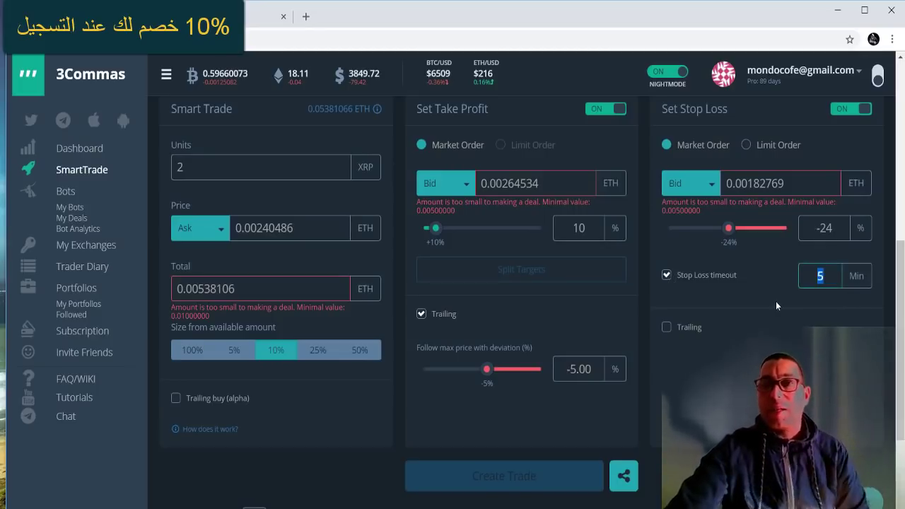
click(668, 275)
click(666, 329)
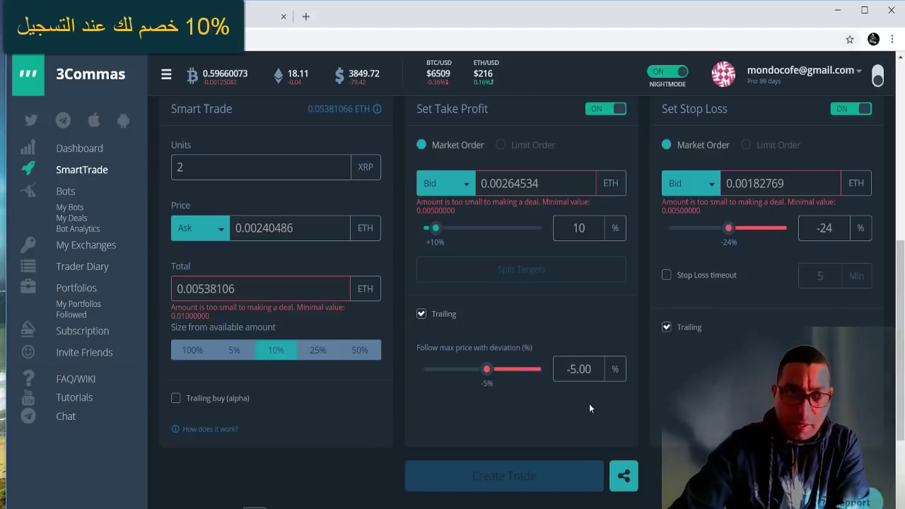
scroll(589, 403, up, 6)
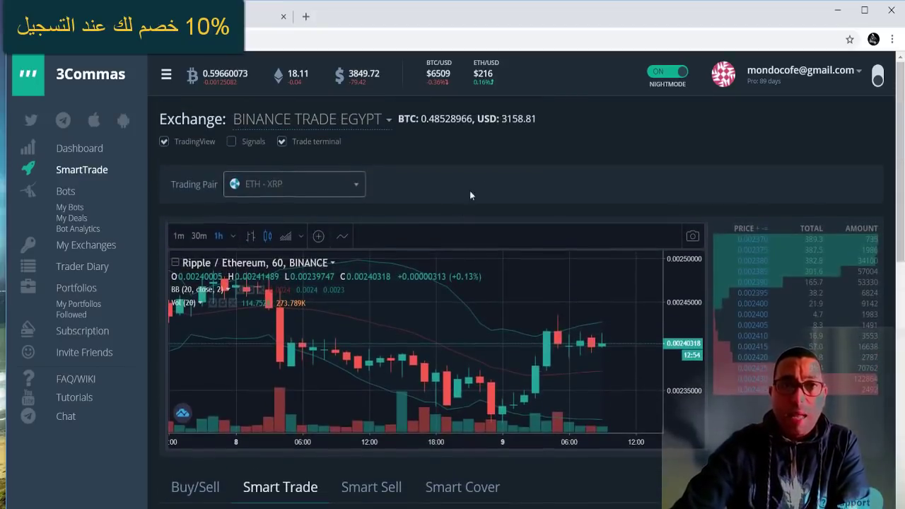
- Switch to the Smart Sell form, refresh the XRP balance and enable its take profit
scroll(425, 202, down, 3)
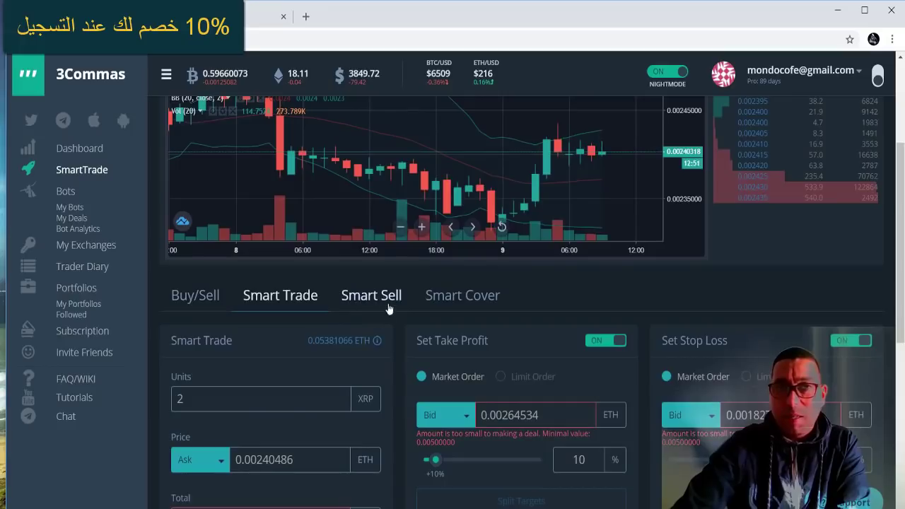
click(387, 304)
scroll(388, 303, down, 3)
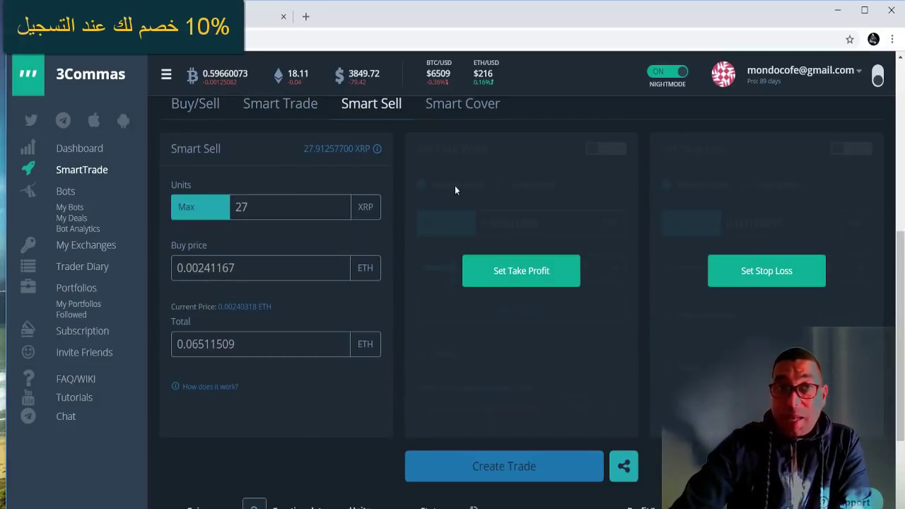
click(320, 150)
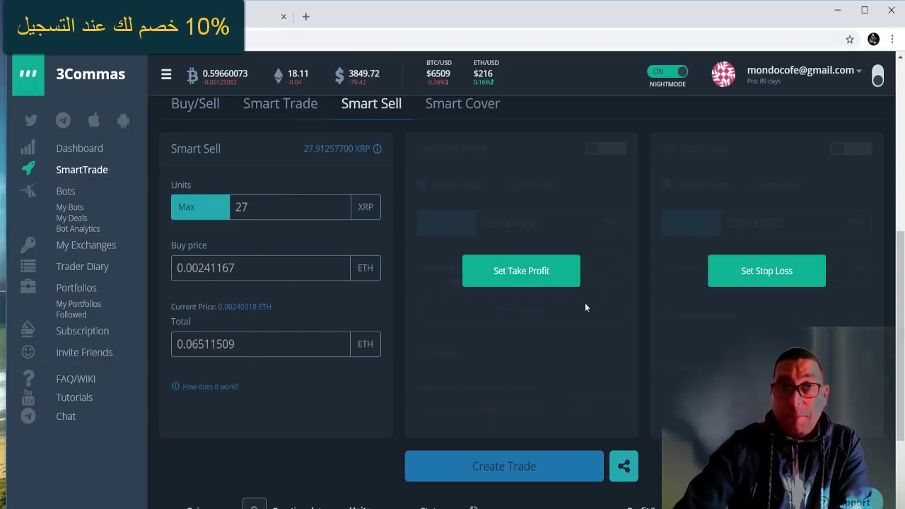
click(551, 279)
- Scroll back up to the Ripple / Ethereum chart and order book
scroll(551, 279, up, 5)
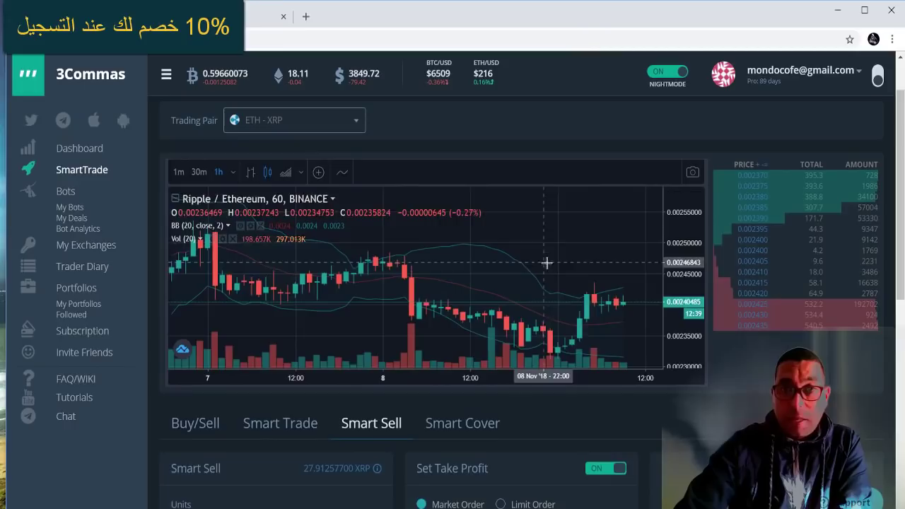
scroll(889, 266, down, 2)
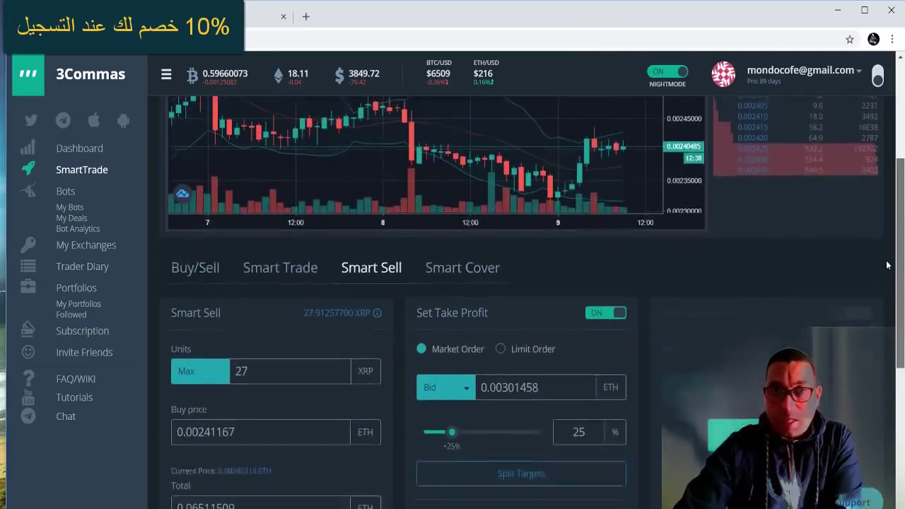
scroll(888, 265, down, 1)
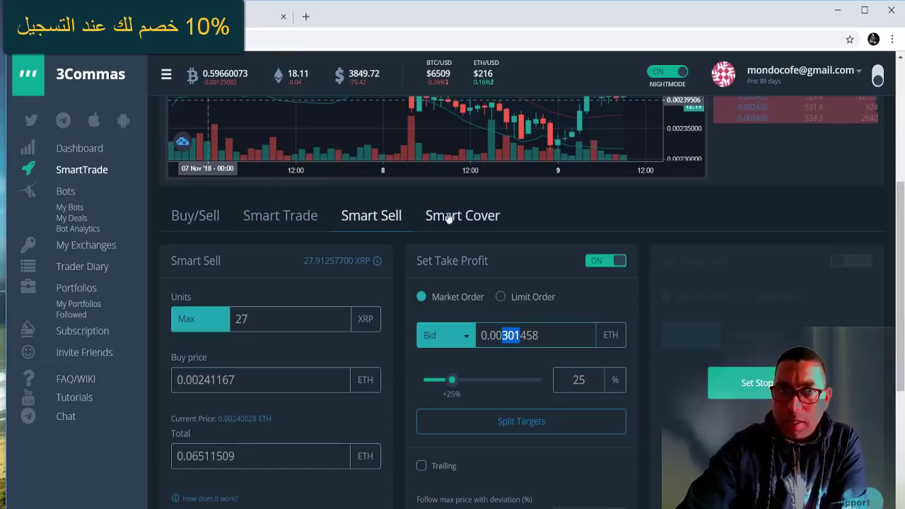
click(897, 265)
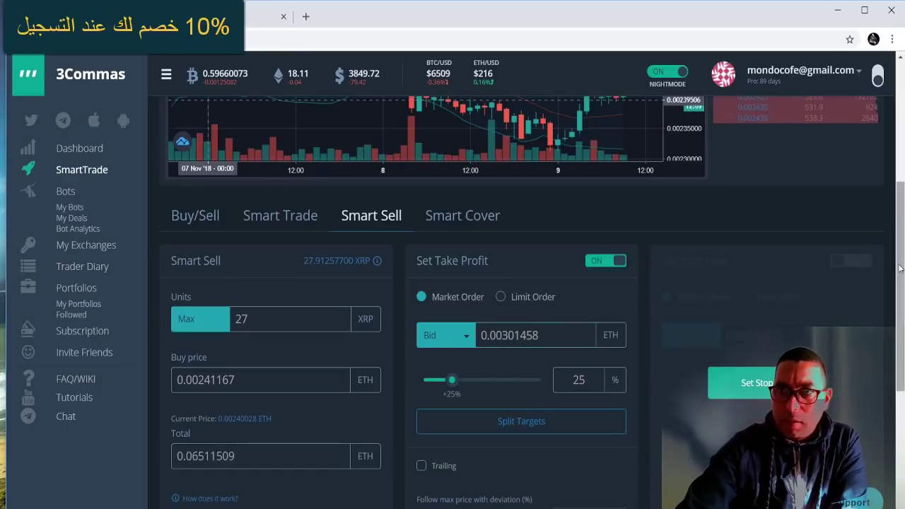
scroll(897, 266, up, 4)
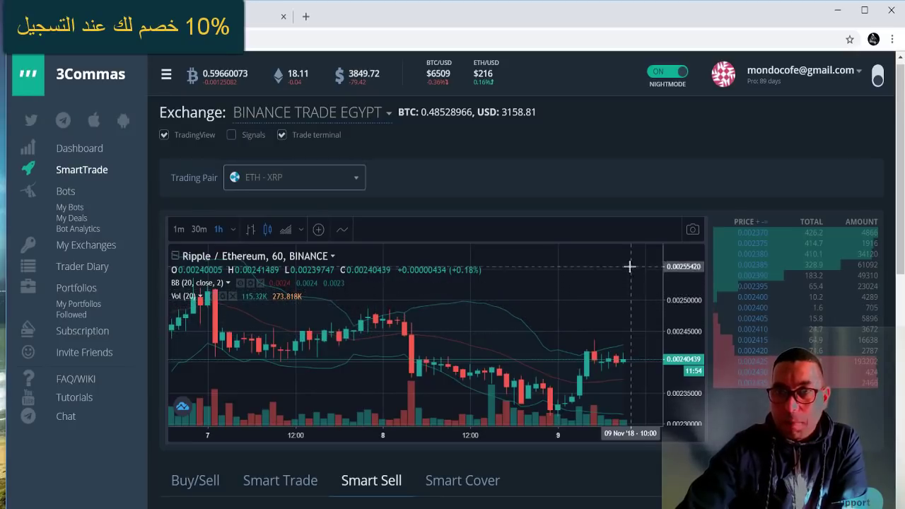
- Lower the Smart Sell take profit from +25% to +7%, putting the bid at 0.00258048
scroll(621, 287, down, 5)
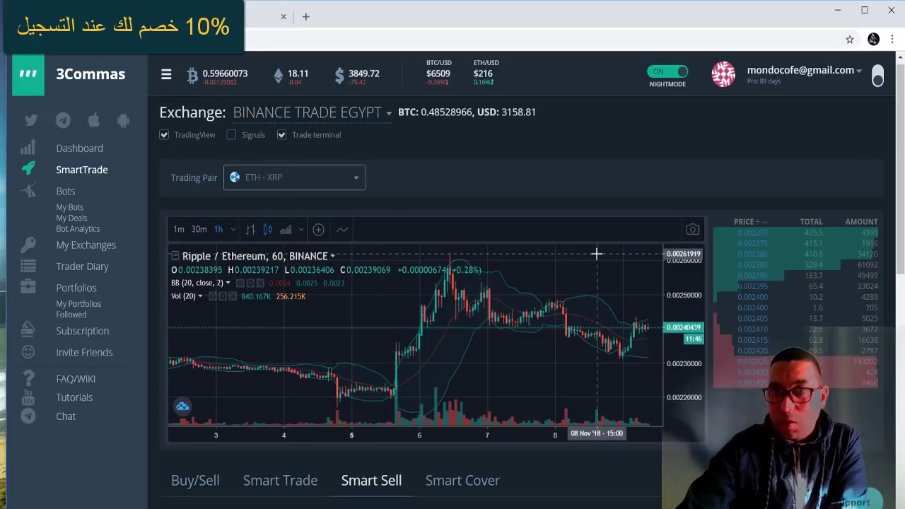
scroll(732, 358, down, 5)
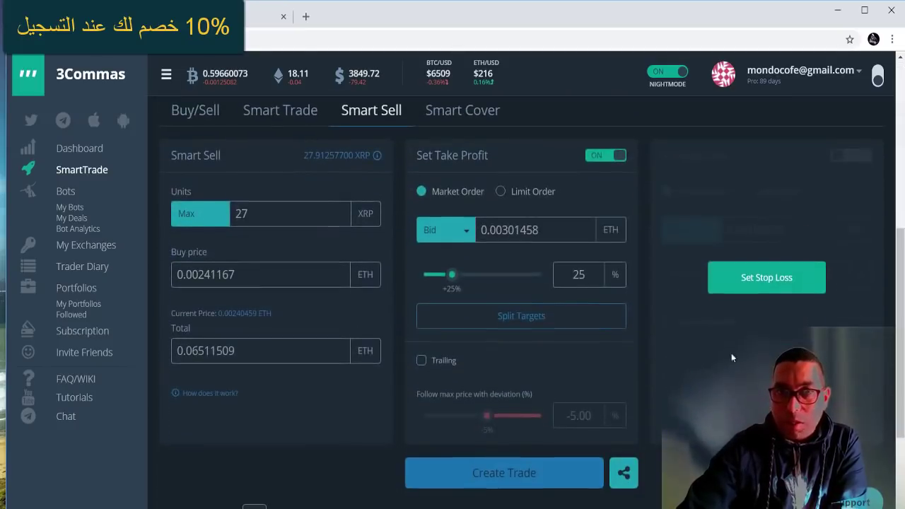
drag(453, 275, 449, 358)
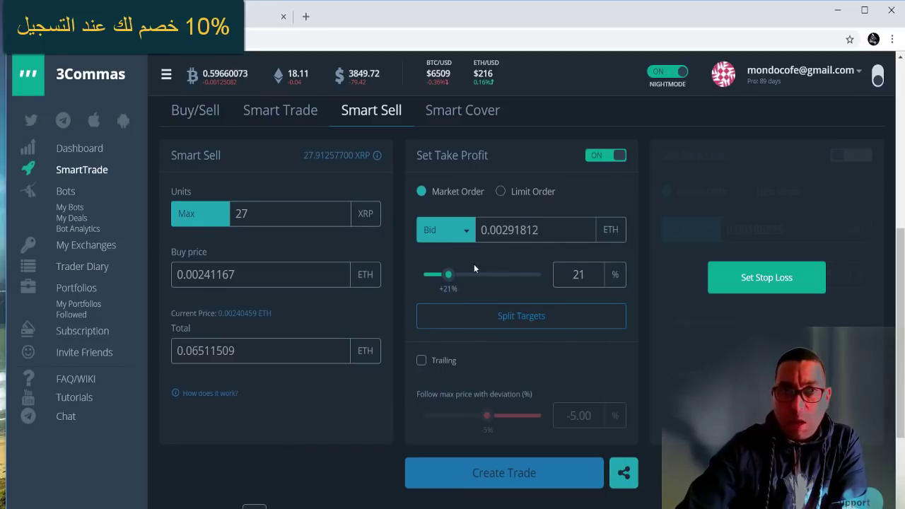
mouse_move(450, 273)
mouse_down()
mouse_move(424, 272)
mouse_move(436, 273)
mouse_up()
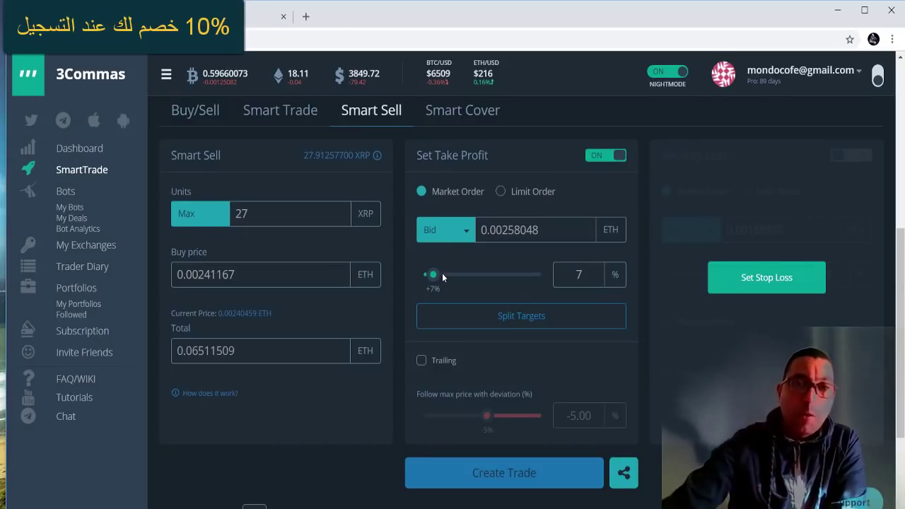
scroll(511, 312, up, 4)
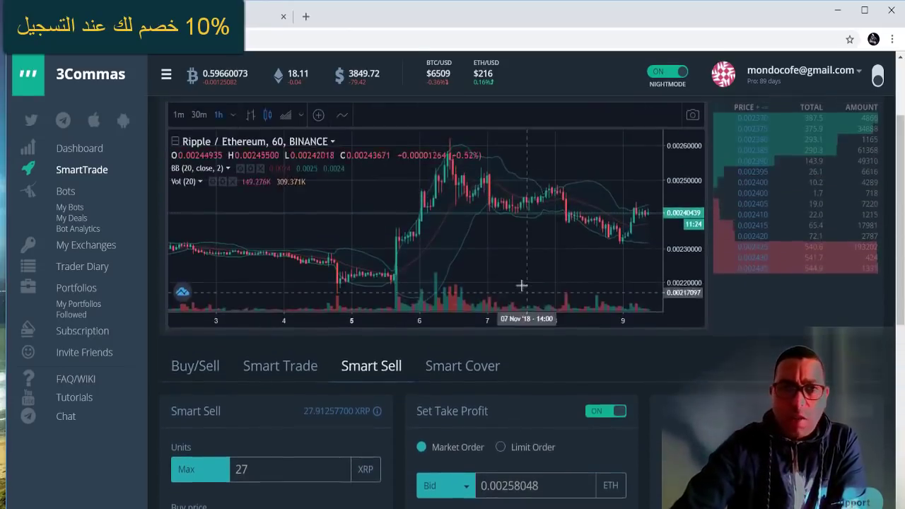
scroll(522, 285, down, 2)
scroll(452, 359, up, 2)
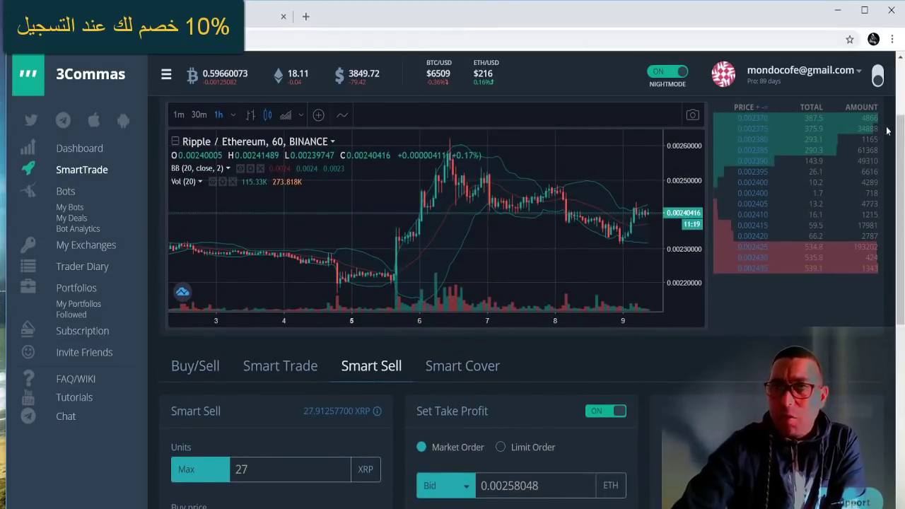
drag(897, 139, 880, 371)
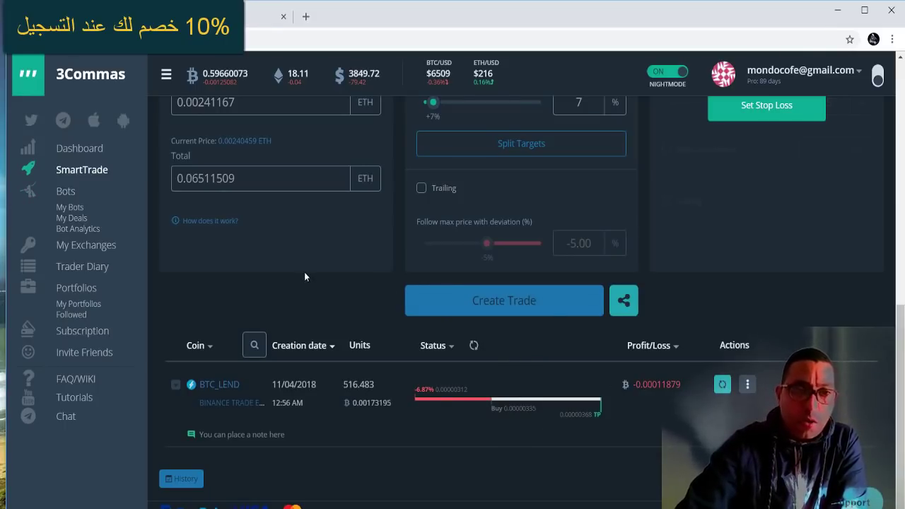
- Open SmartTrading History and highlight the first trades' losses and the +10.3% profit result
click(178, 481)
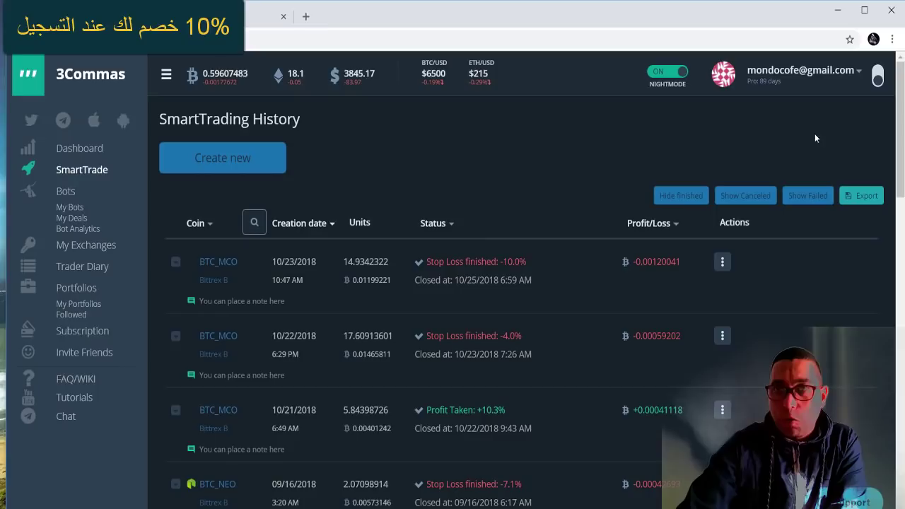
scroll(900, 130, down, 1)
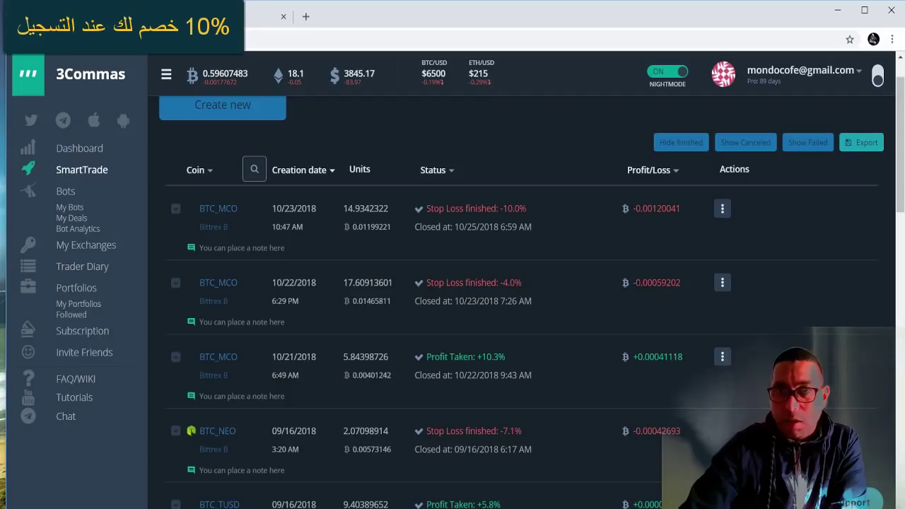
double_click(684, 286)
drag(635, 208, 652, 208)
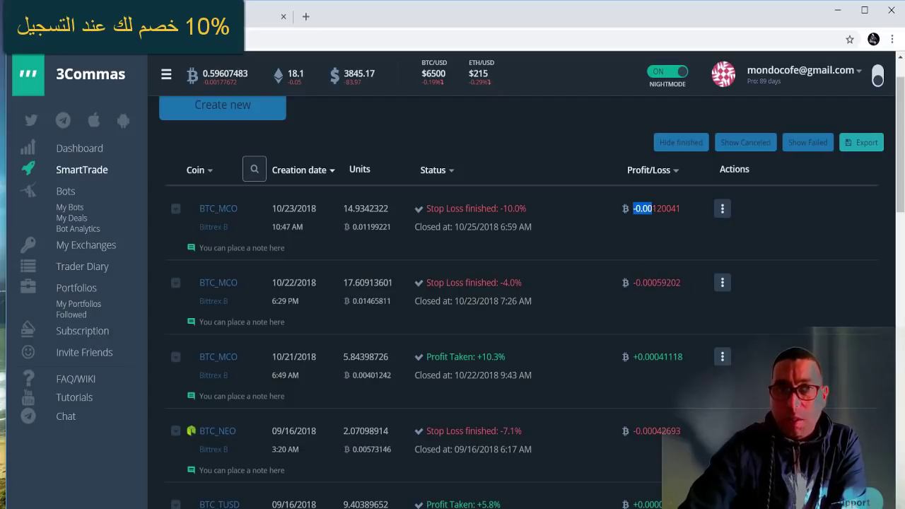
scroll(320, 226, down, 1)
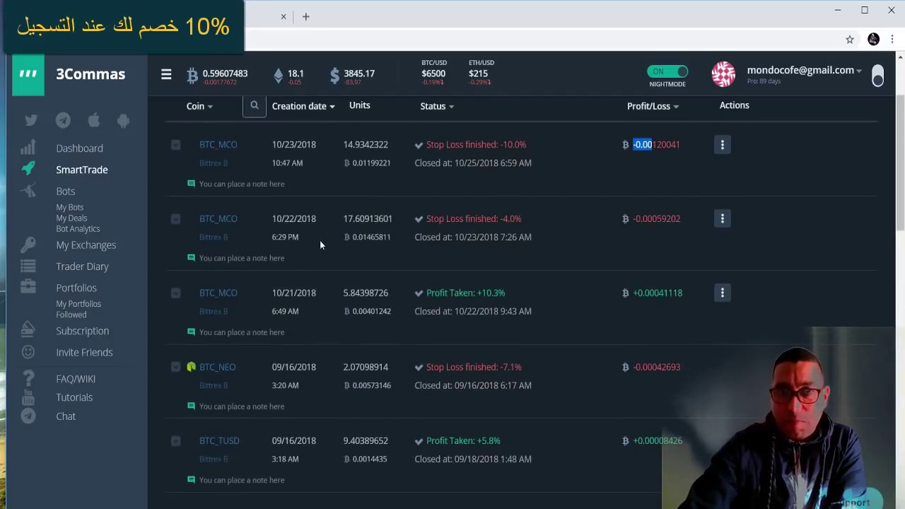
drag(424, 291, 499, 293)
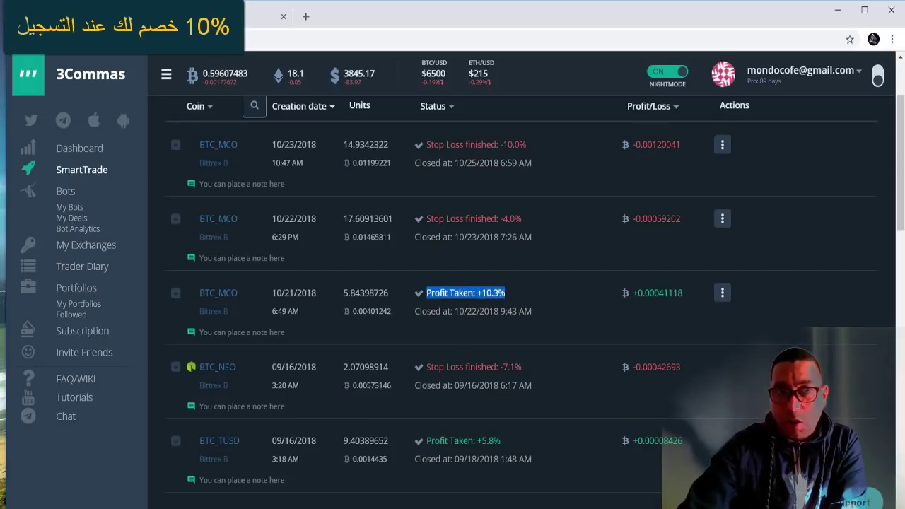
- Highlight further closed-trade results down the list, including the BTC_TRX trade's details
scroll(544, 282, down, 1)
drag(415, 395, 447, 397)
scroll(490, 369, down, 6)
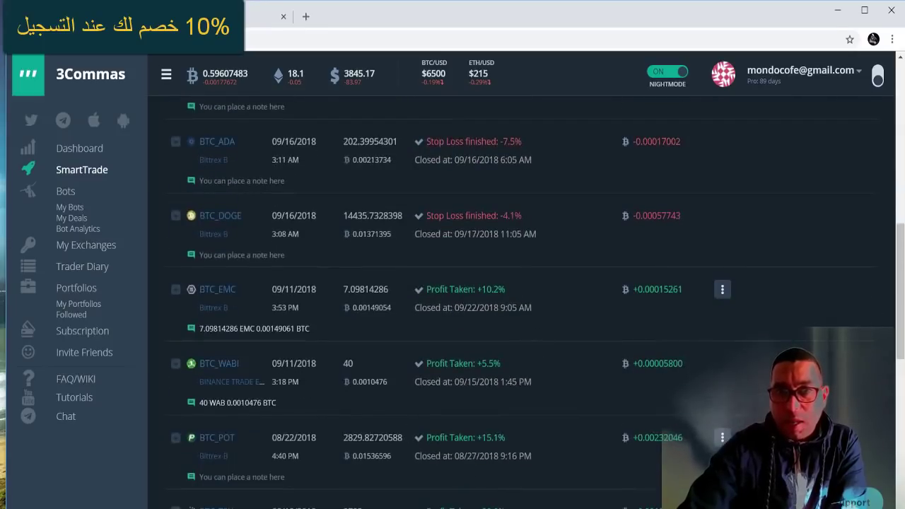
drag(522, 290, 423, 290)
scroll(460, 326, down, 1)
click(501, 299)
drag(501, 300, 426, 300)
drag(505, 373, 431, 373)
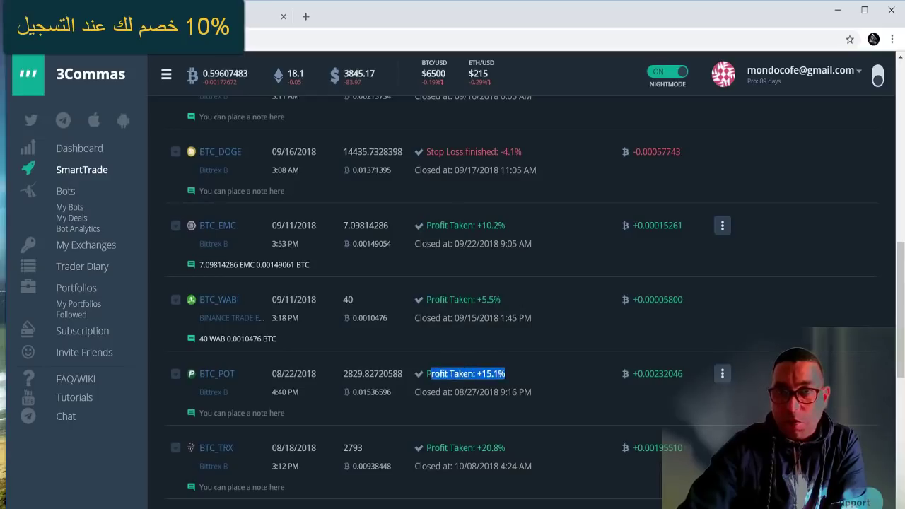
scroll(431, 374, down, 3)
drag(527, 261, 426, 236)
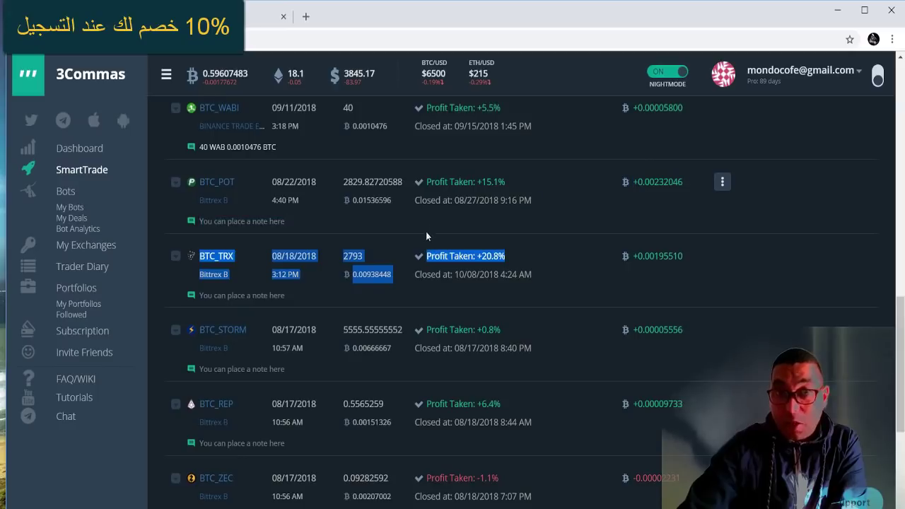
- Scroll through the rest of the SmartTrading History and return to the top
scroll(583, 290, down, 1)
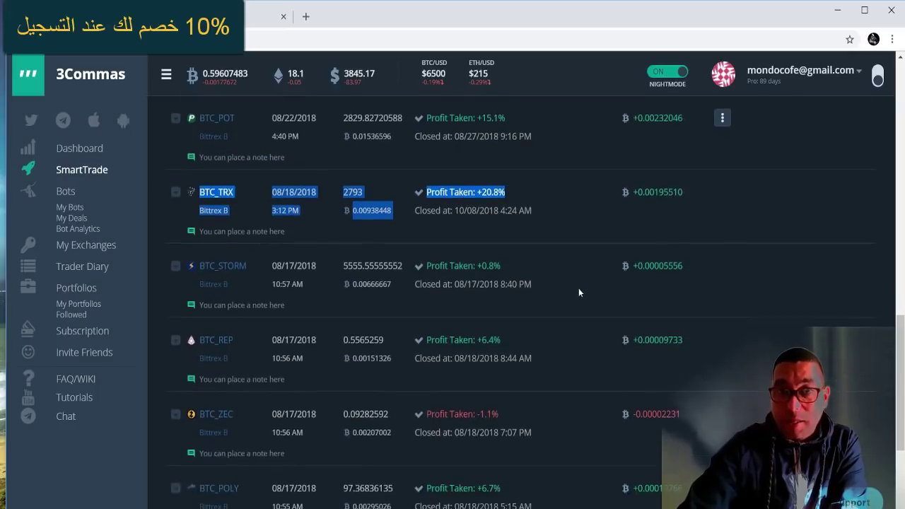
scroll(574, 277, down, 2)
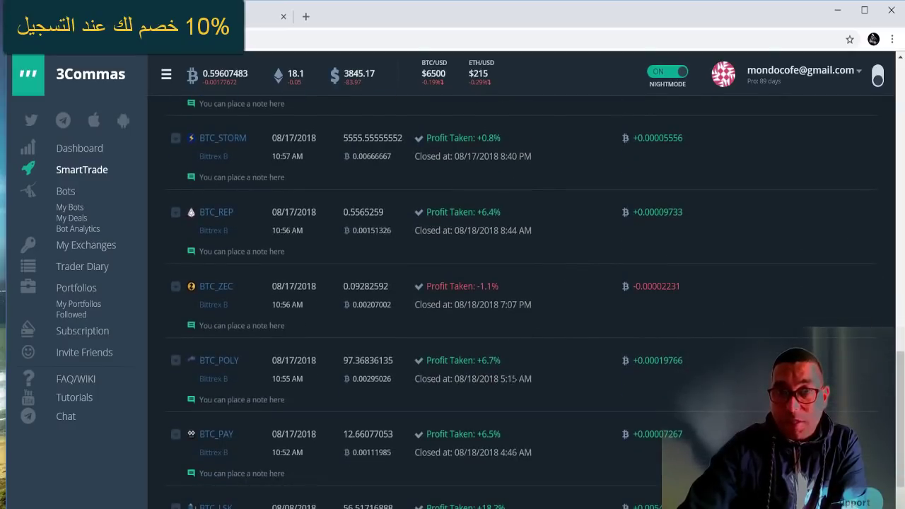
scroll(515, 383, down, 2)
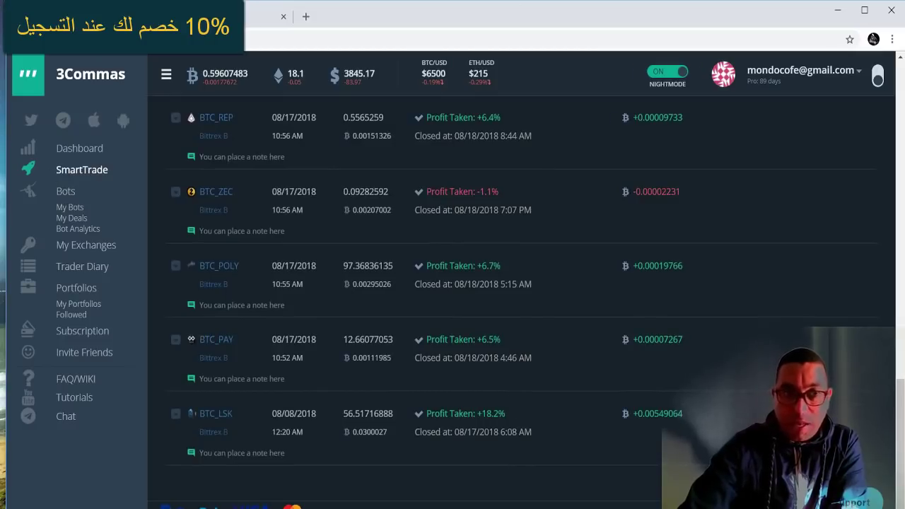
scroll(382, 223, up, 10)
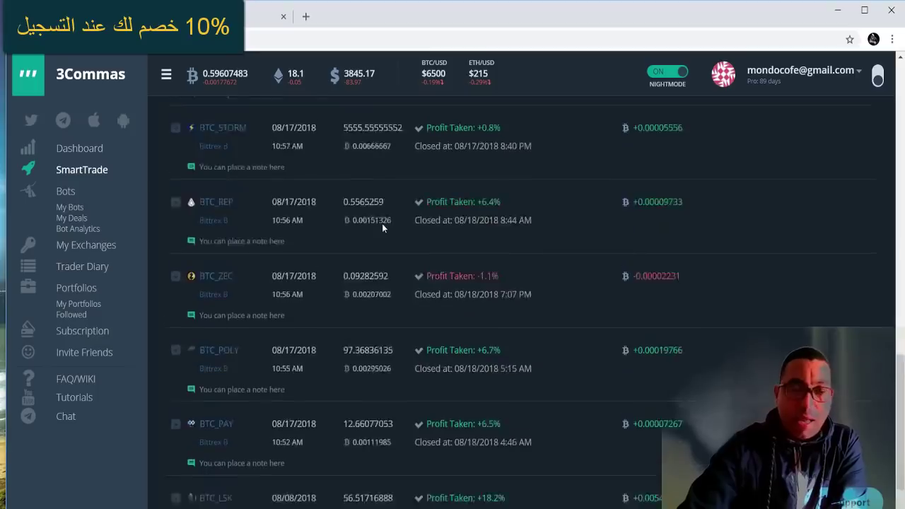
scroll(383, 223, up, 5)
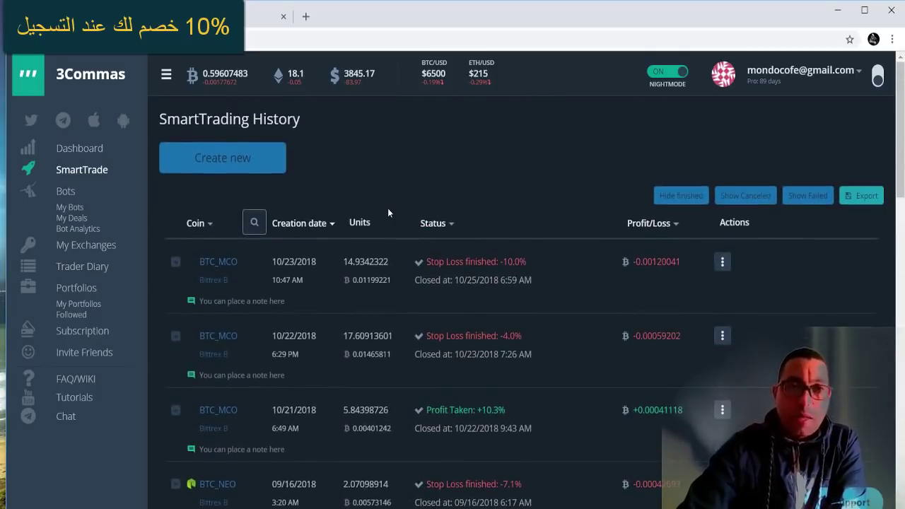
scroll(379, 157, down, 5)
scroll(379, 157, up, 5)
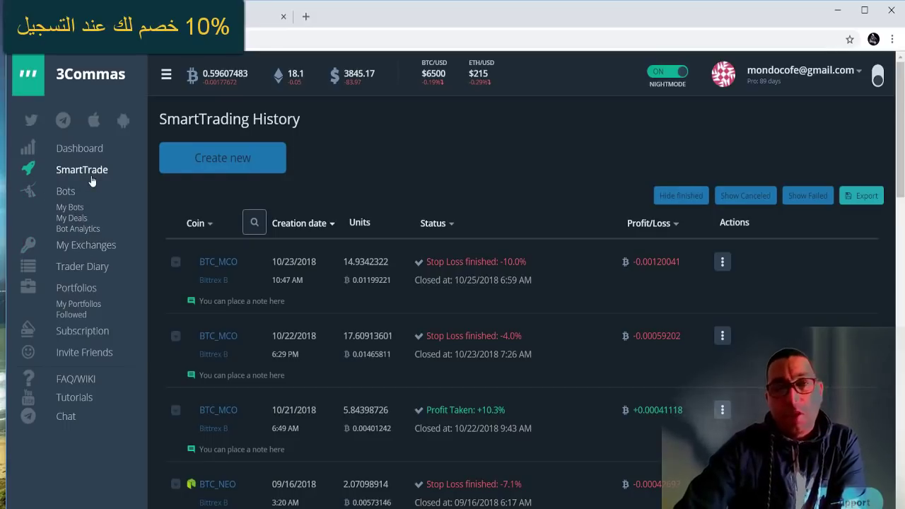
- Return to SmartTrade and open Actions for the BTC_LEND trade at a -0.00011879 BTC loss
click(91, 181)
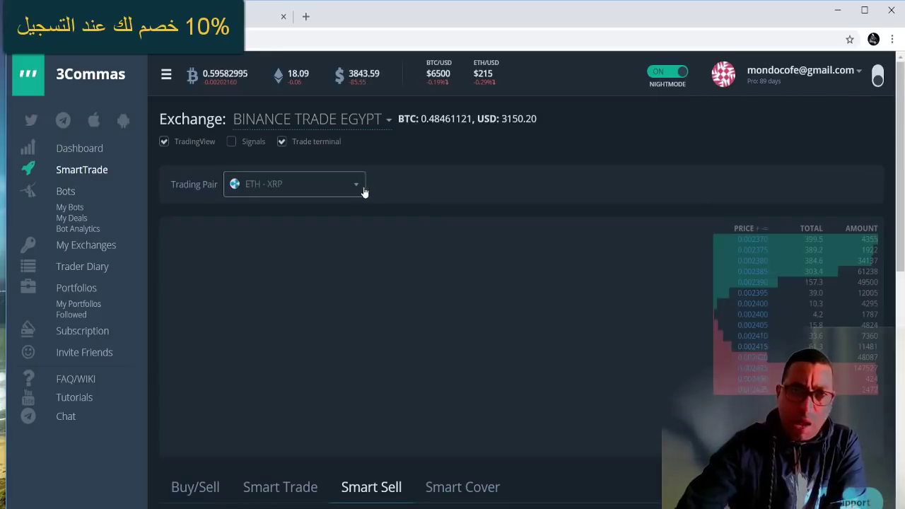
scroll(361, 227, down, 5)
scroll(361, 227, down, 3)
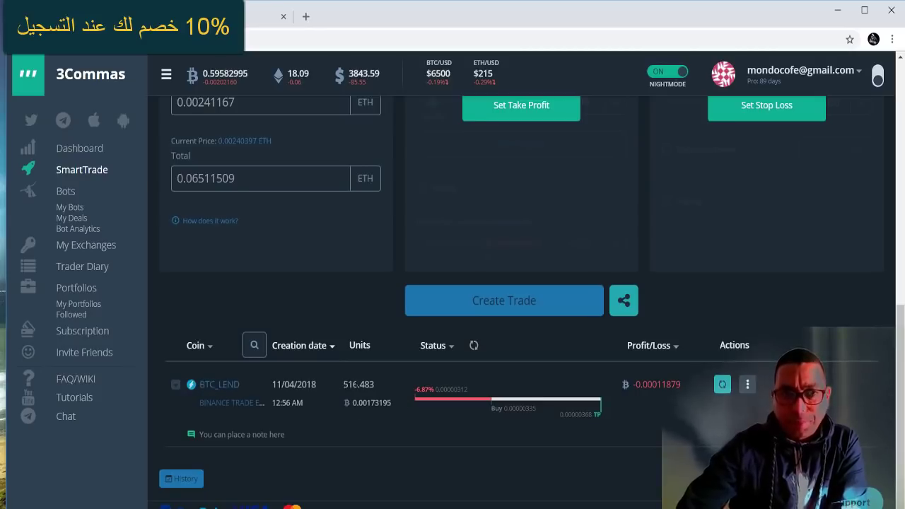
drag(633, 384, 658, 384)
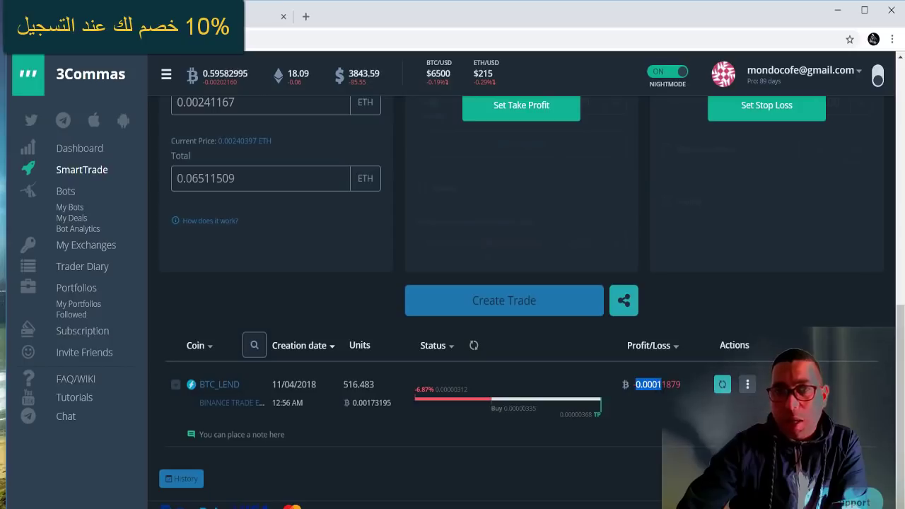
click(747, 384)
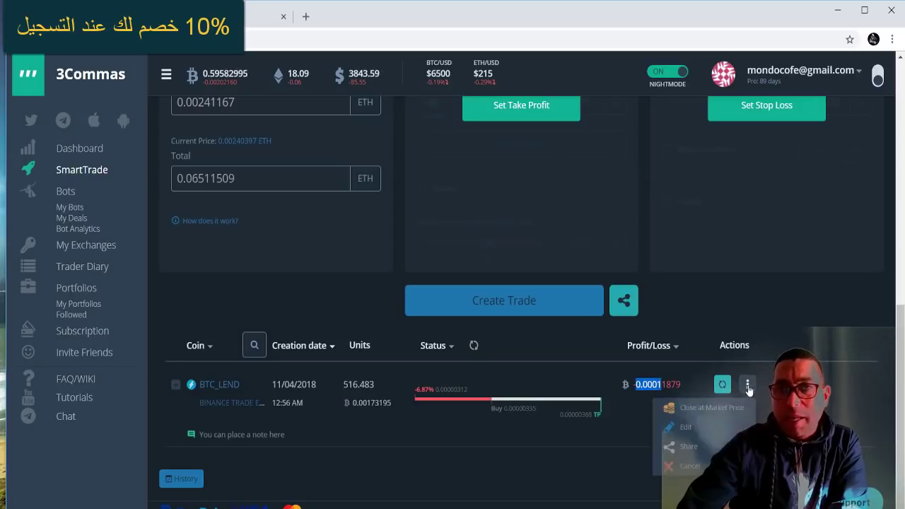
click(712, 431)
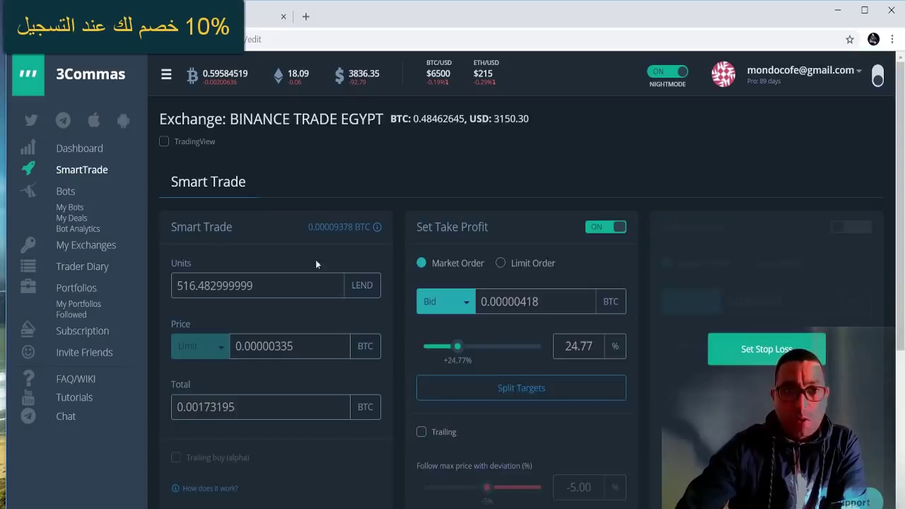
scroll(317, 264, down, 1)
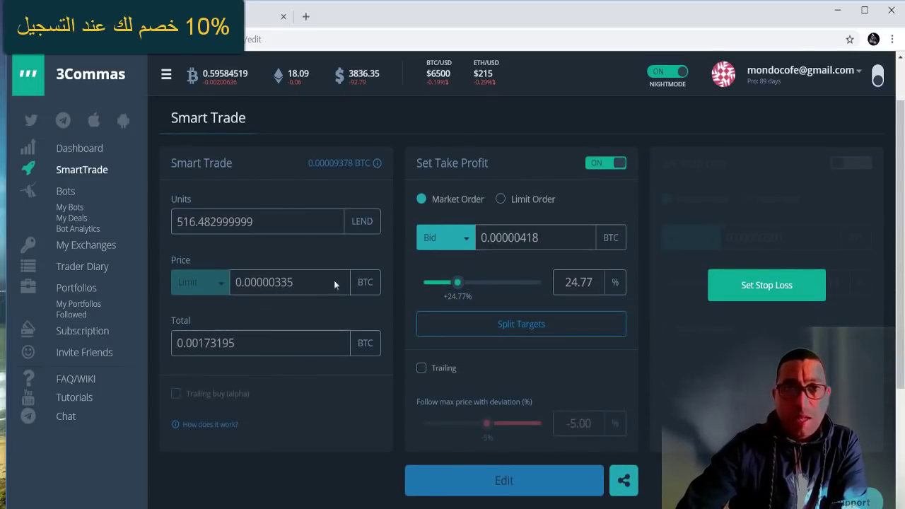
scroll(544, 290, up, 1)
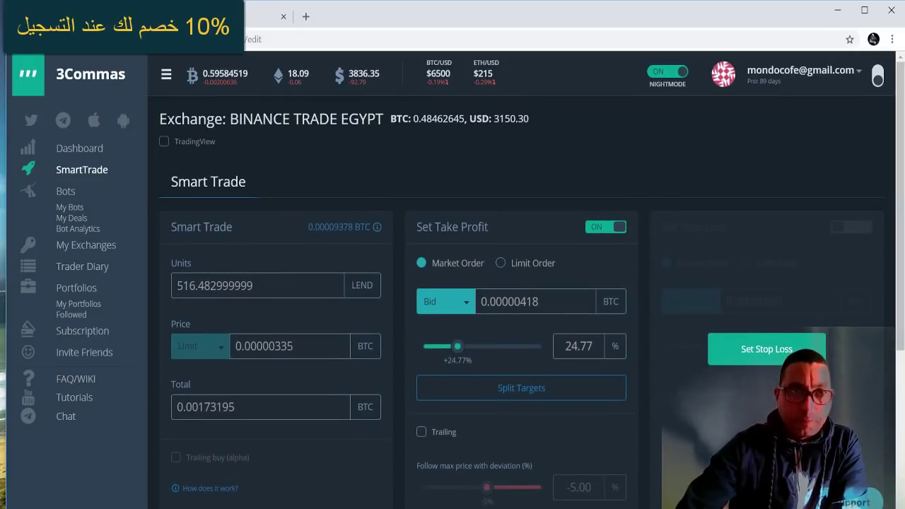
click(165, 142)
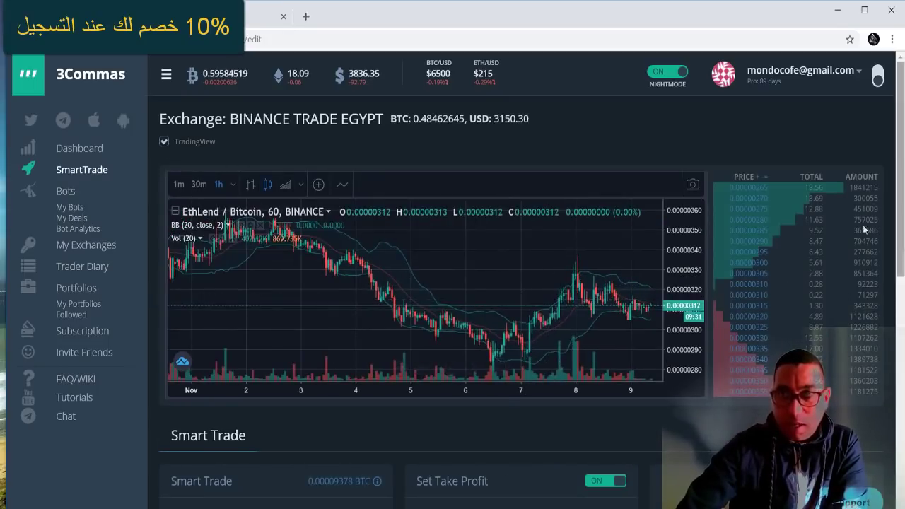
drag(897, 195, 894, 260)
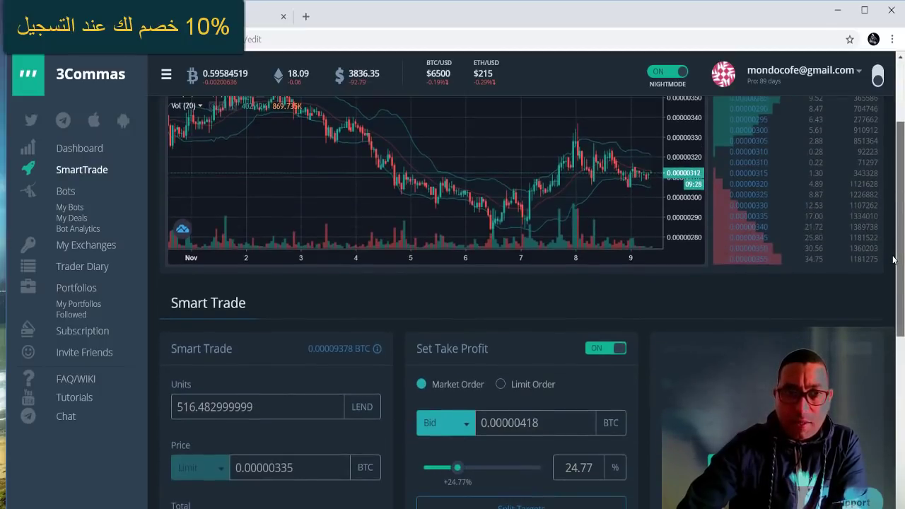
scroll(894, 260, up, 1)
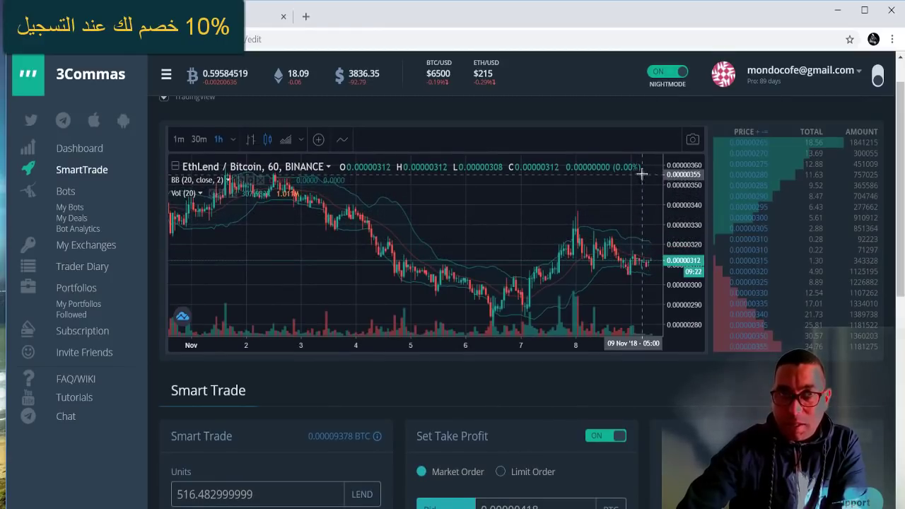
scroll(511, 278, down, 3)
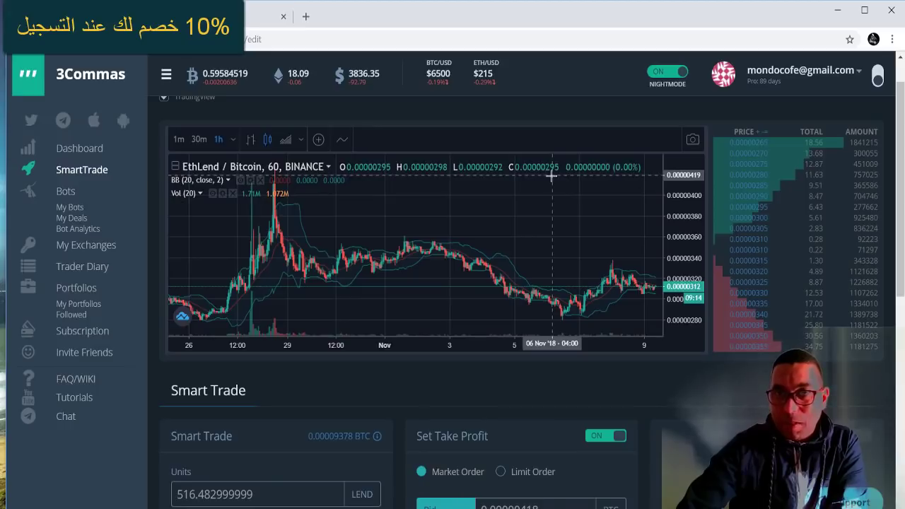
scroll(621, 269, up, 5)
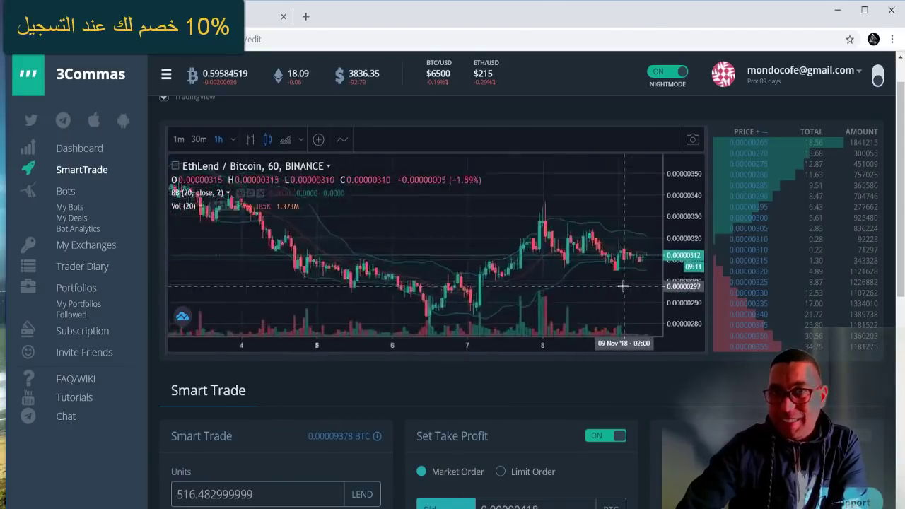
scroll(620, 280, up, 8)
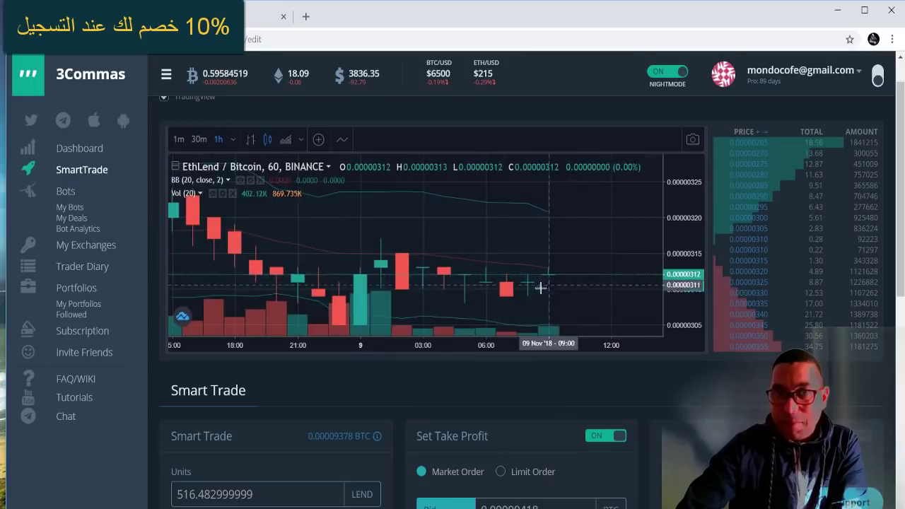
scroll(540, 287, down, 5)
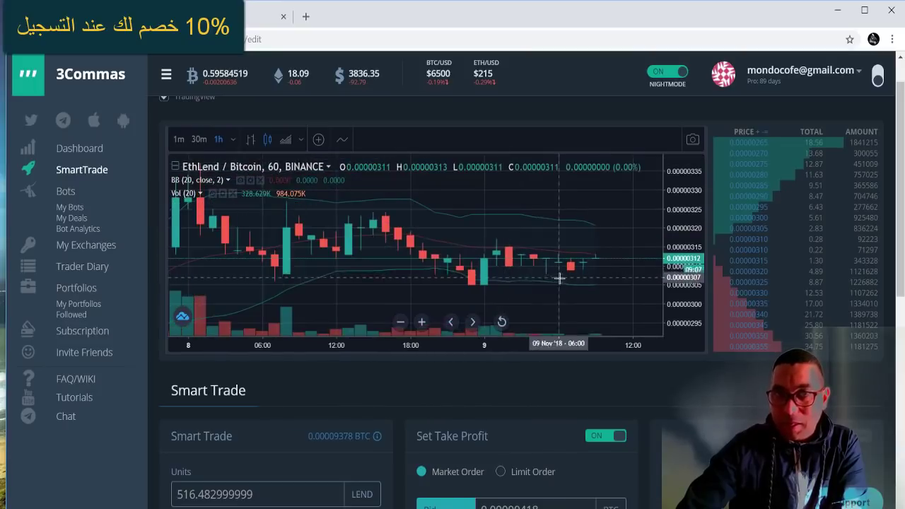
- Switch the BTC_LEND take profit to a limit order at +10%, priced 0.00000368 BTC
drag(904, 162, 903, 294)
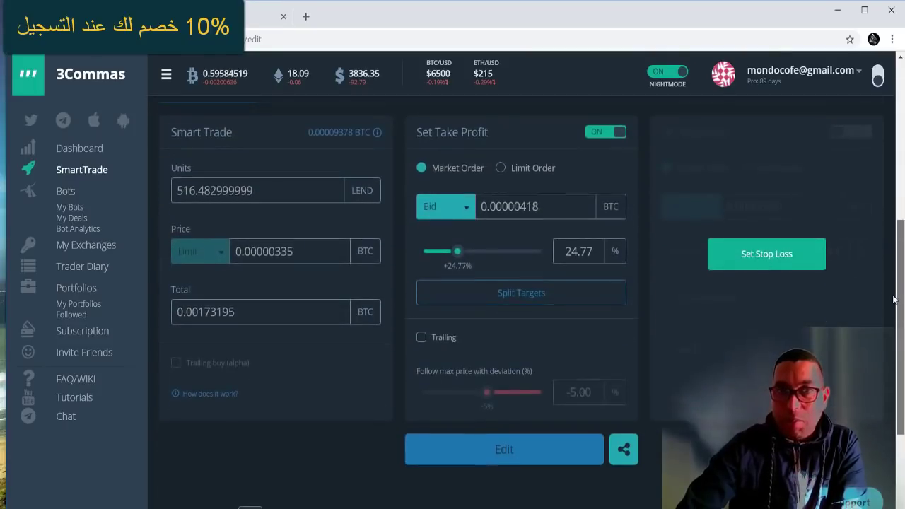
click(512, 177)
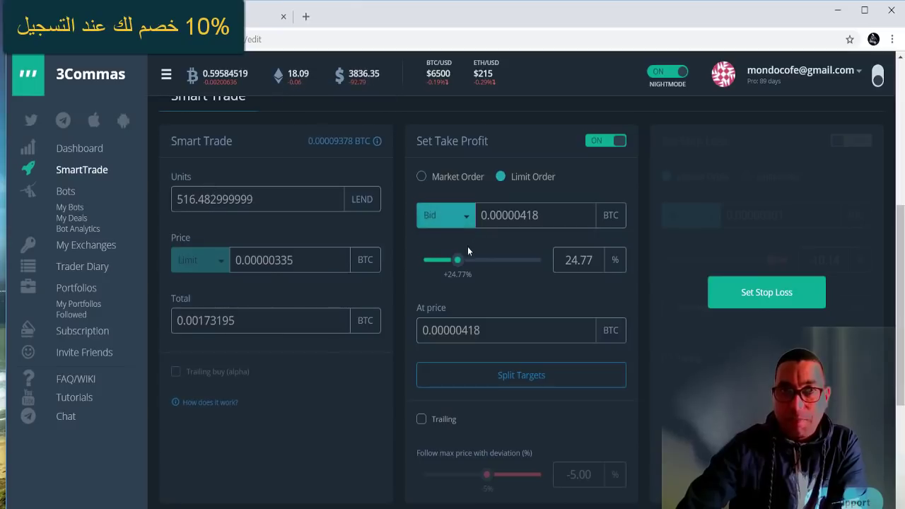
drag(458, 263, 446, 261)
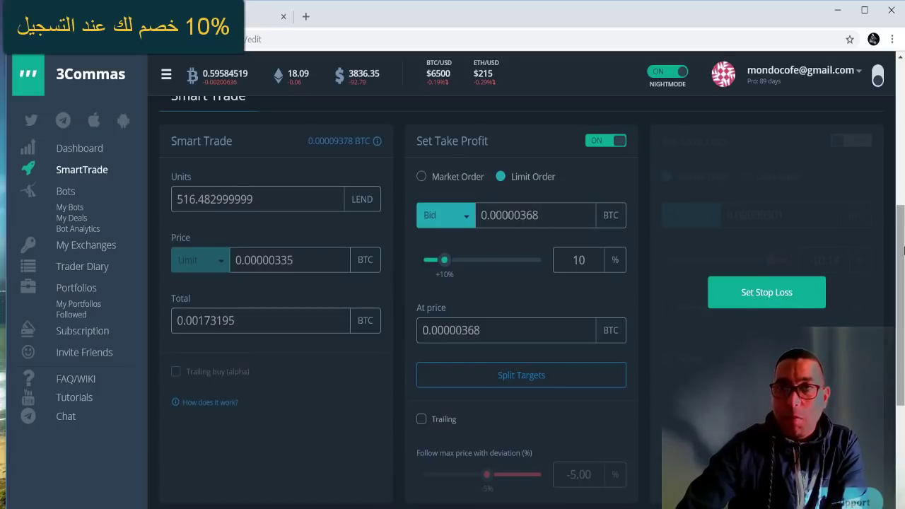
drag(900, 251, 904, 135)
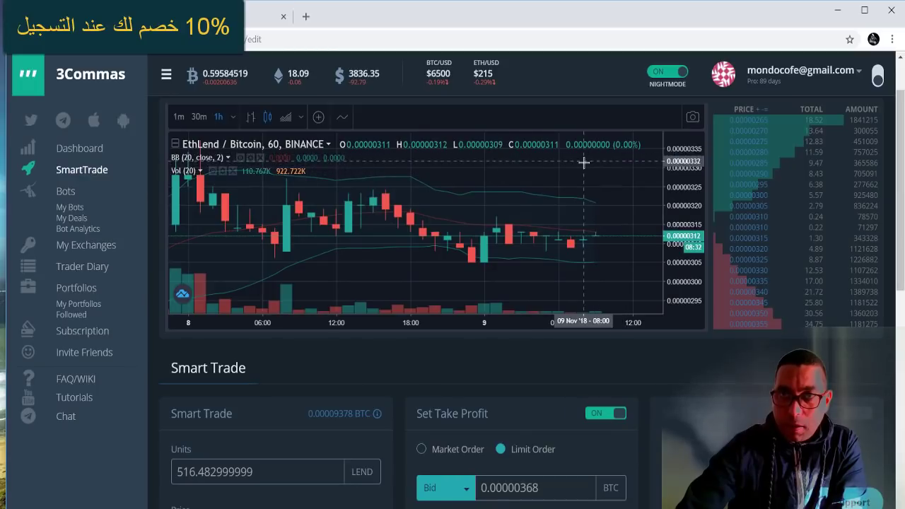
scroll(562, 201, down, 3)
scroll(564, 198, down, 2)
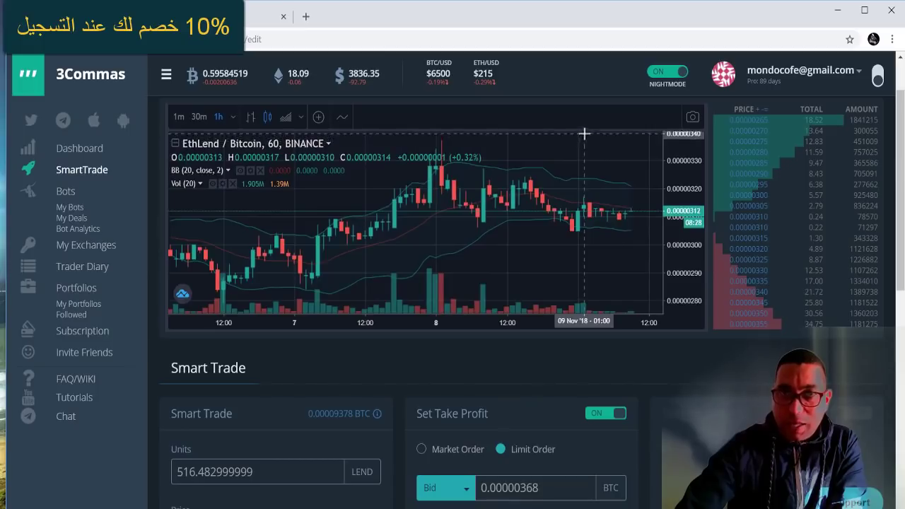
scroll(566, 212, down, 3)
scroll(562, 209, down, 3)
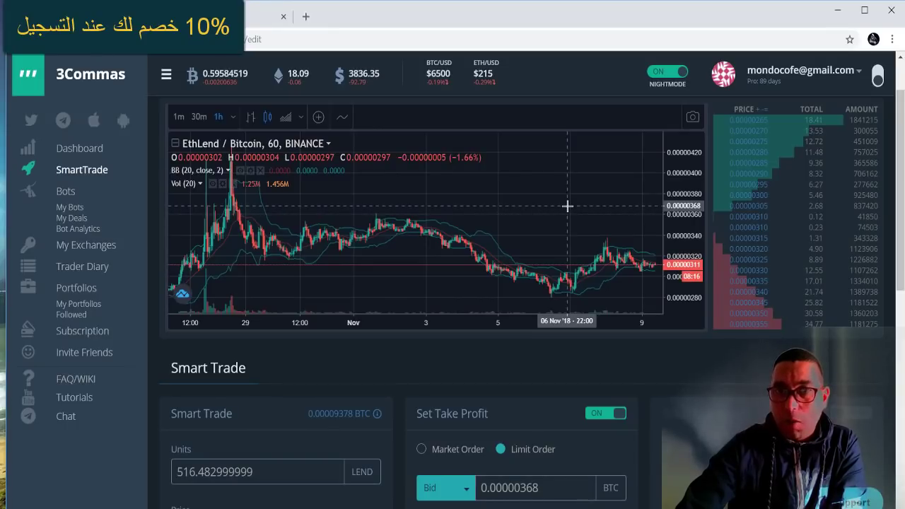
scroll(567, 205, down, 5)
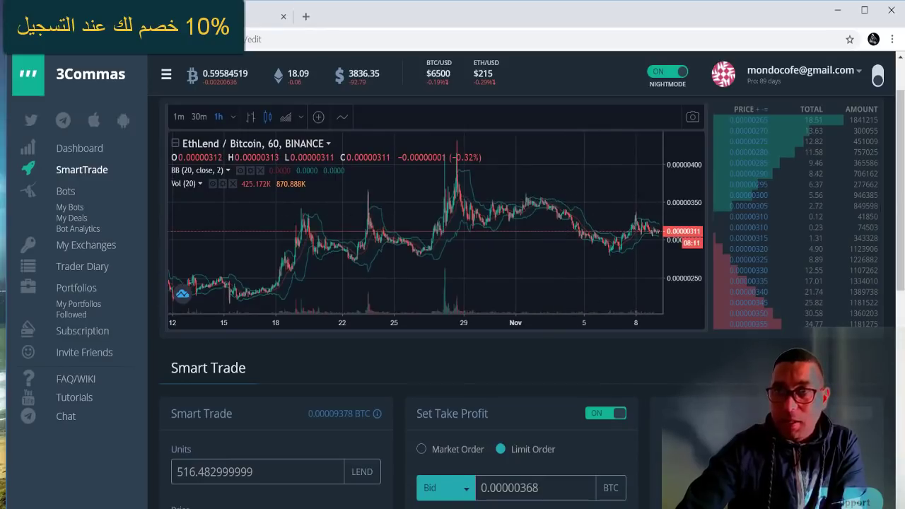
drag(899, 193, 898, 284)
- Set the take-profit target to 5%, giving a 0.00000351 BTC limit price
double_click(581, 315)
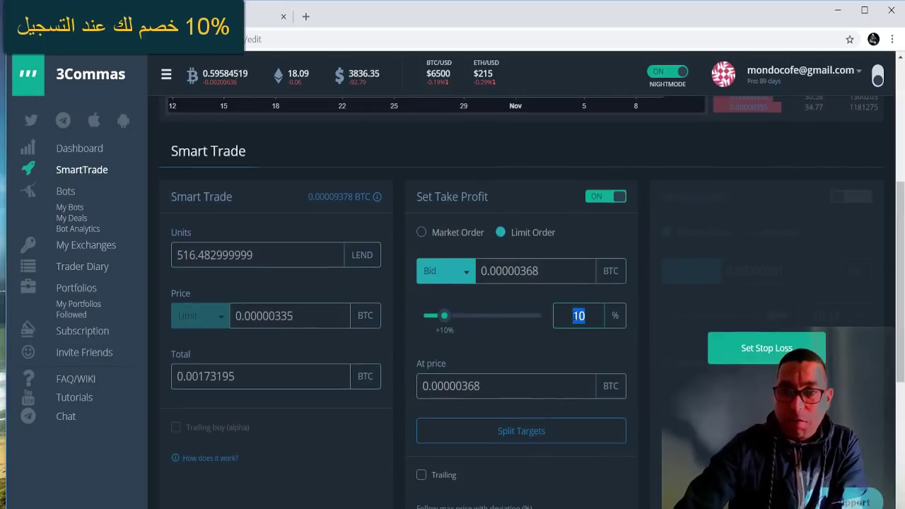
text(5)
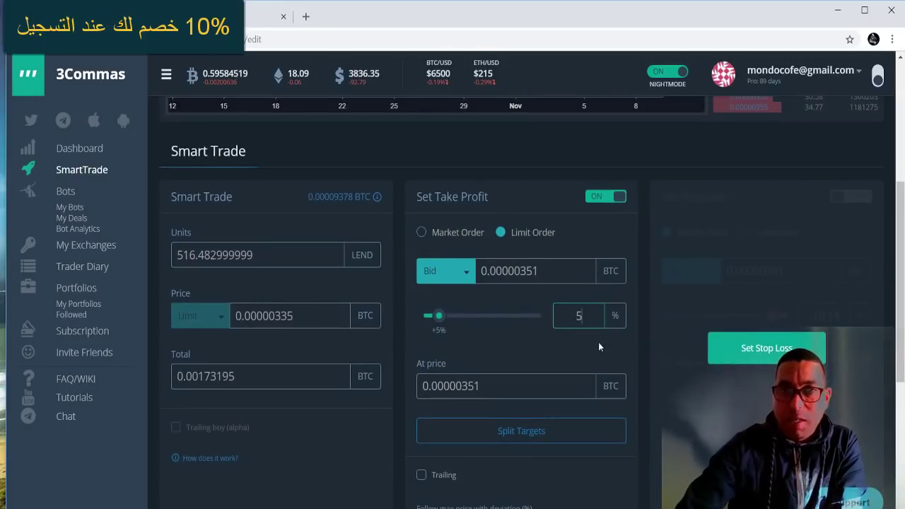
scroll(516, 366, up, 2)
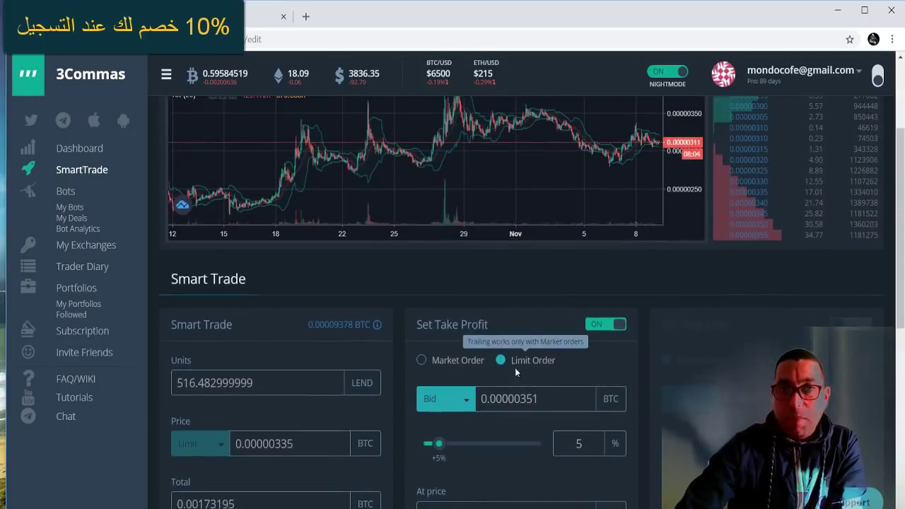
drag(439, 446, 541, 447)
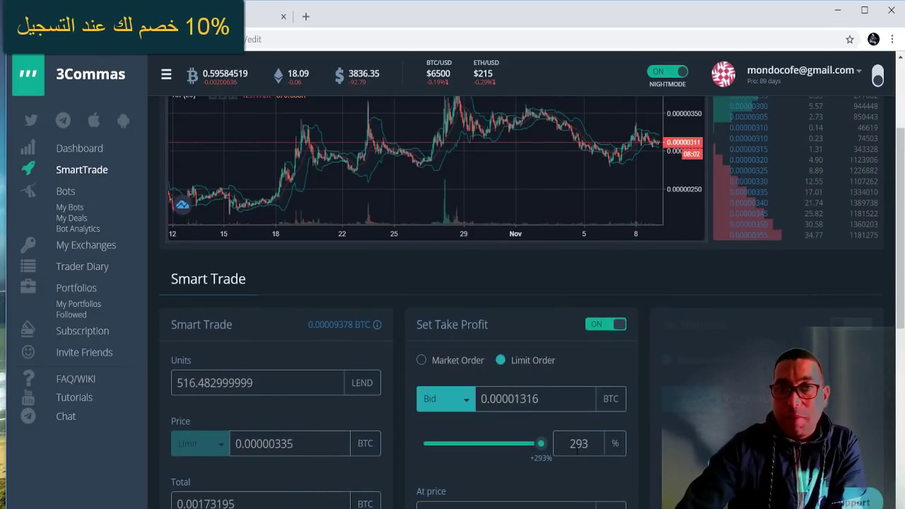
drag(542, 444, 439, 447)
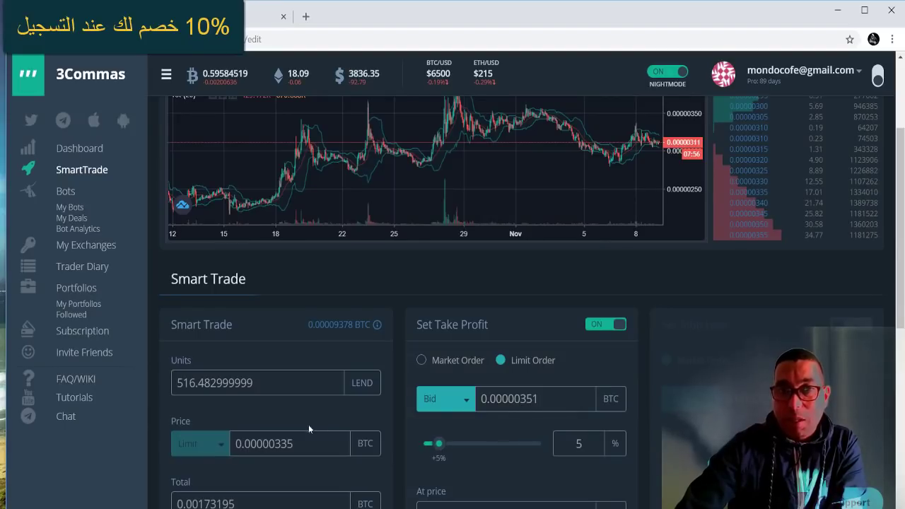
scroll(804, 266, up, 2)
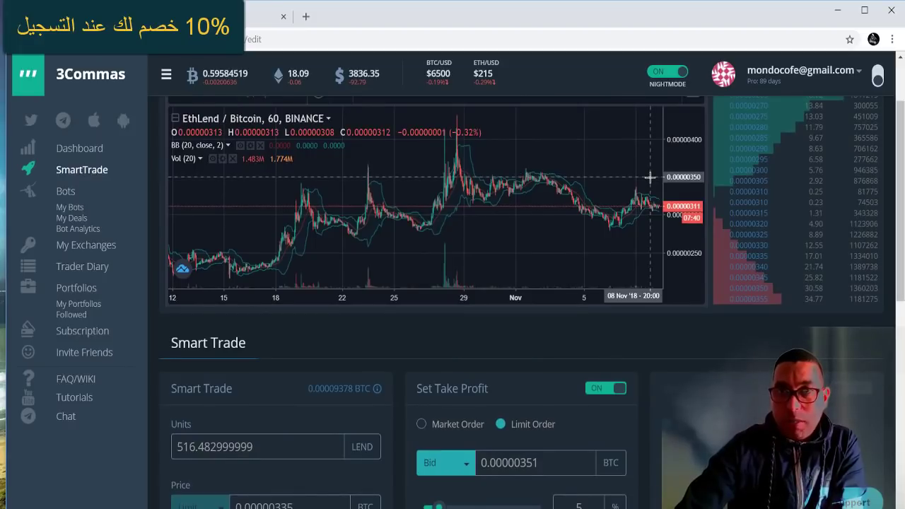
drag(651, 176, 643, 201)
scroll(645, 346, down, 5)
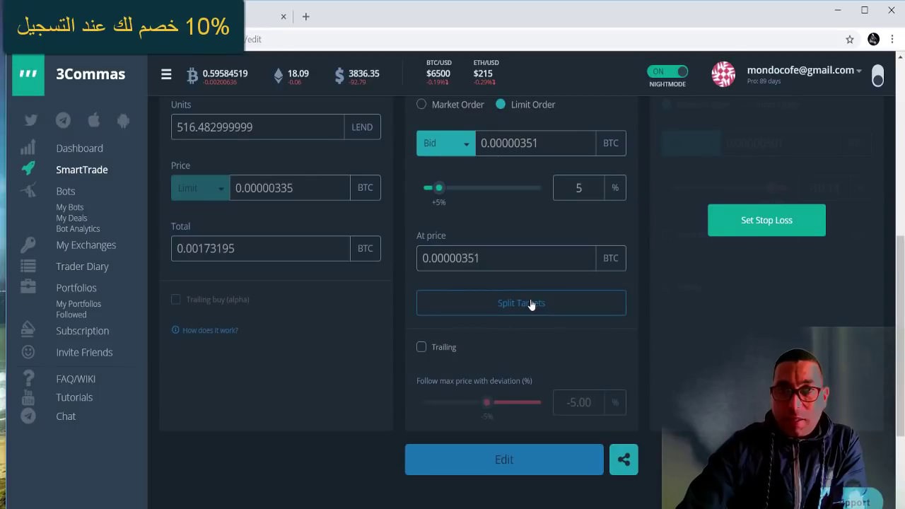
- Enable trailing at -5% on the take profit, leaving stop loss switched off
click(486, 329)
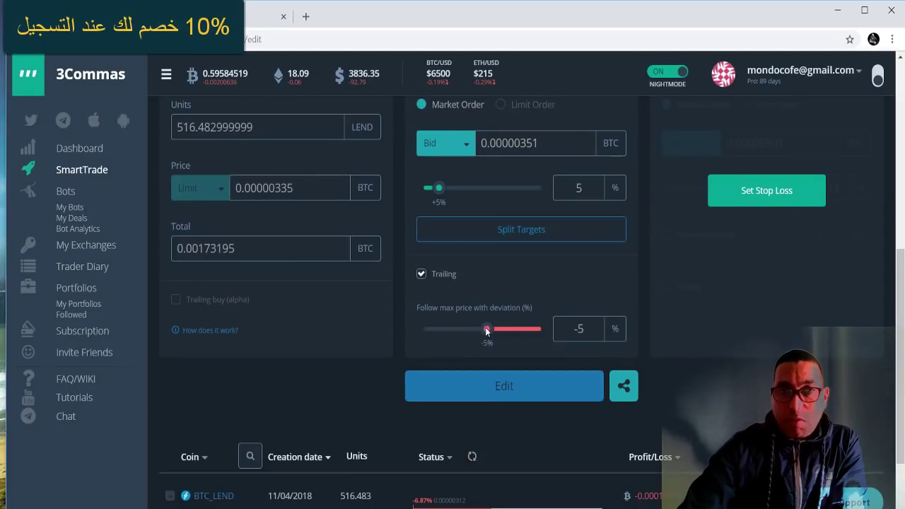
scroll(569, 340, up, 3)
scroll(569, 344, up, 1)
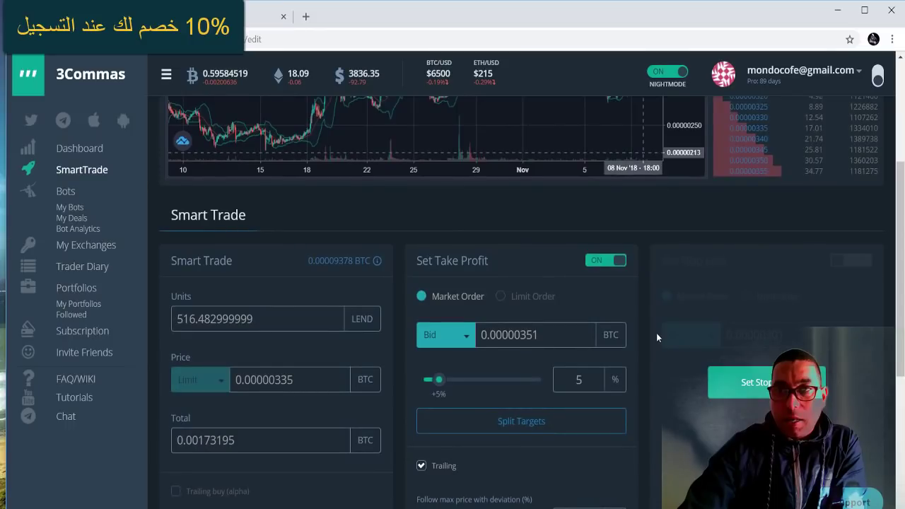
click(852, 260)
click(853, 260)
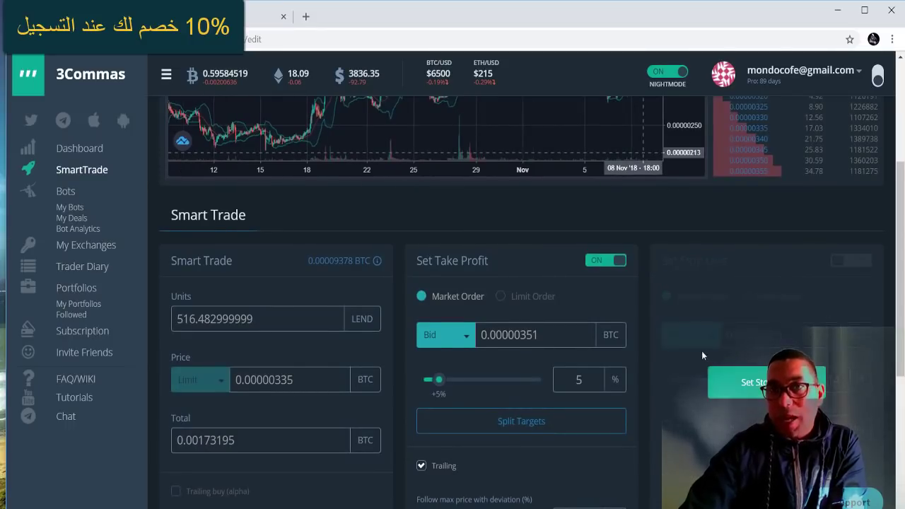
- Save the edited smart trade and acknowledge the 'Smart Trade successfully updated' confirmation
scroll(702, 350, down, 5)
click(537, 273)
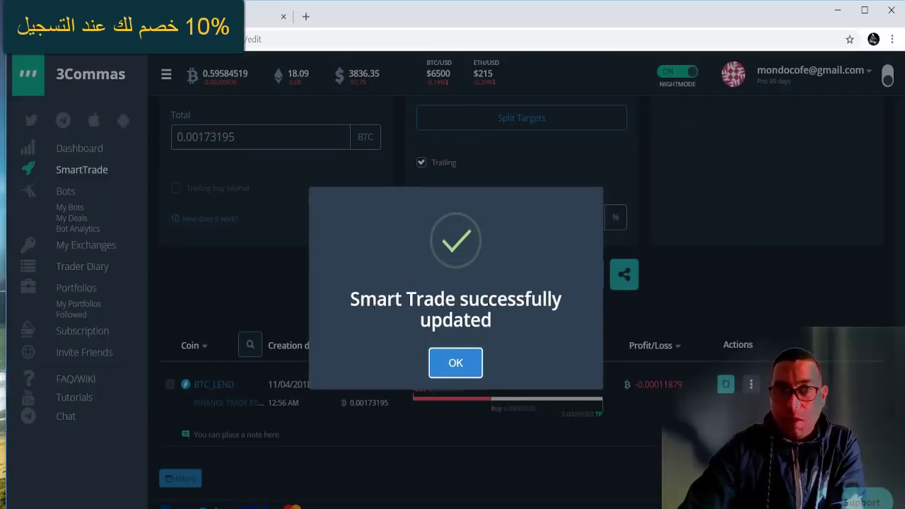
click(456, 363)
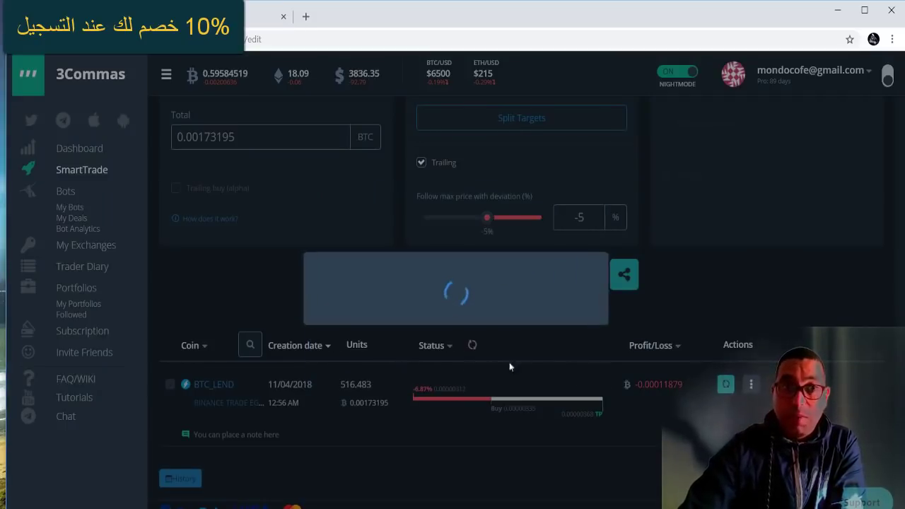